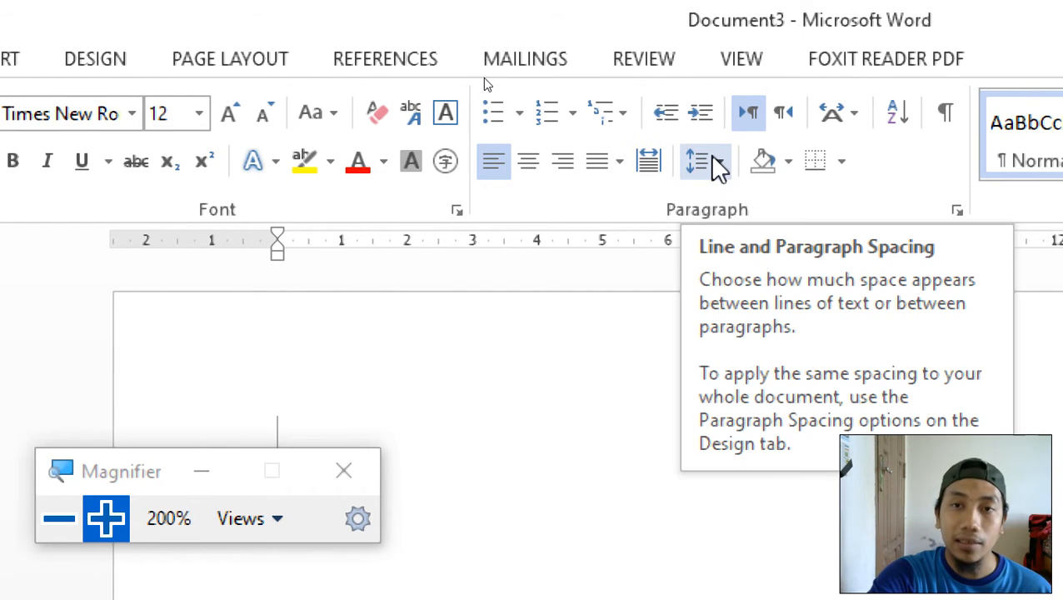
Set the line spacing to 1.15 and remove the space after the paragraph
click(713, 158)
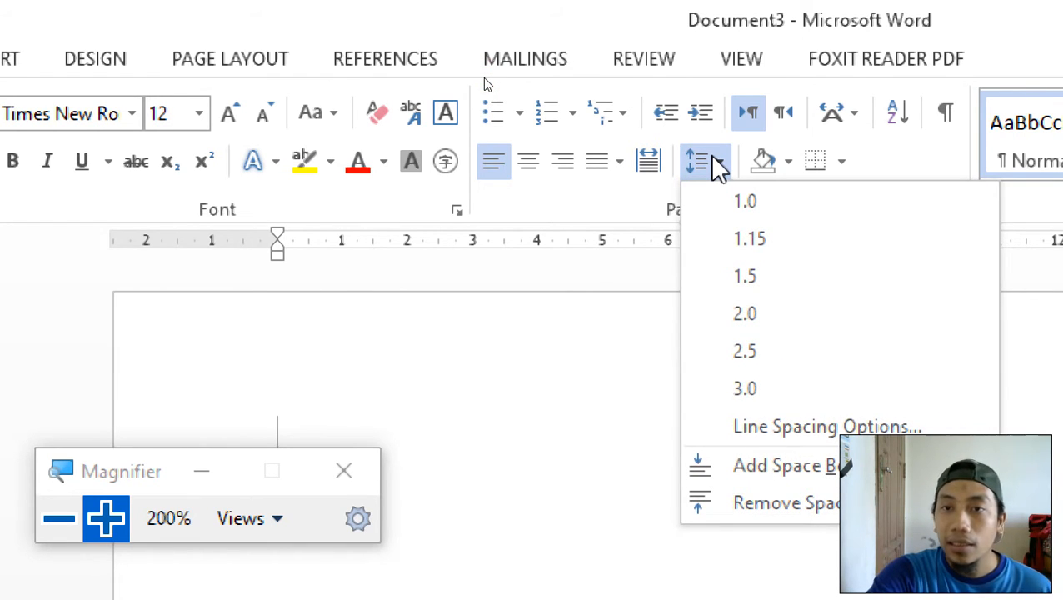
click(767, 245)
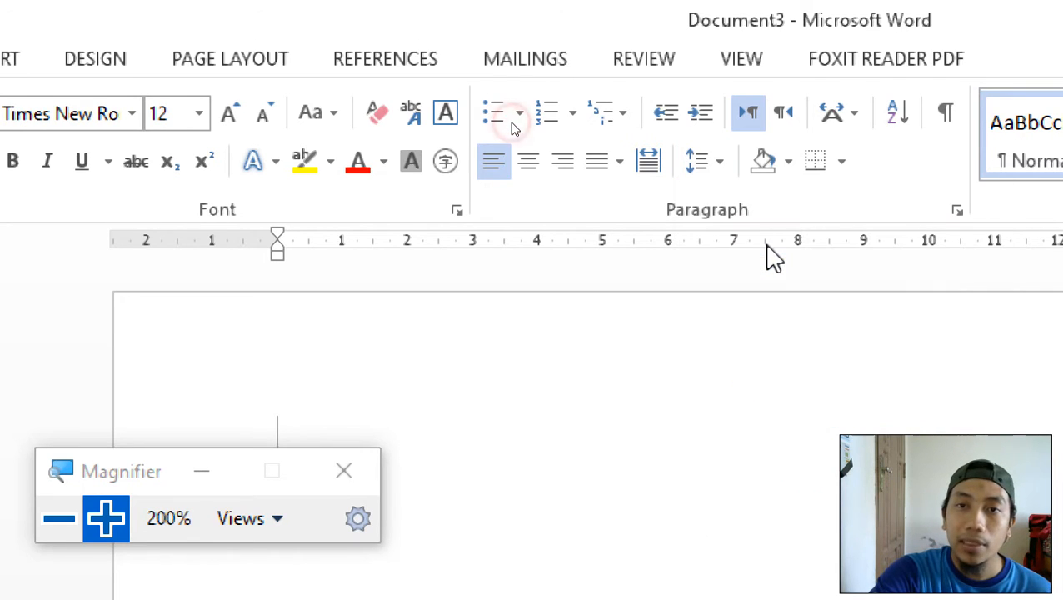
click(716, 163)
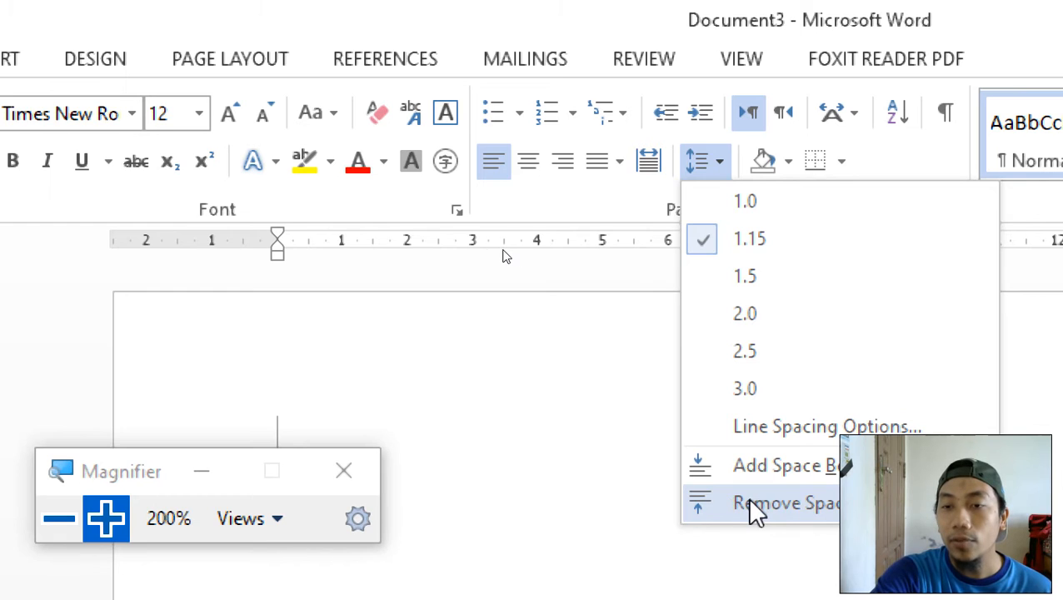
click(554, 249)
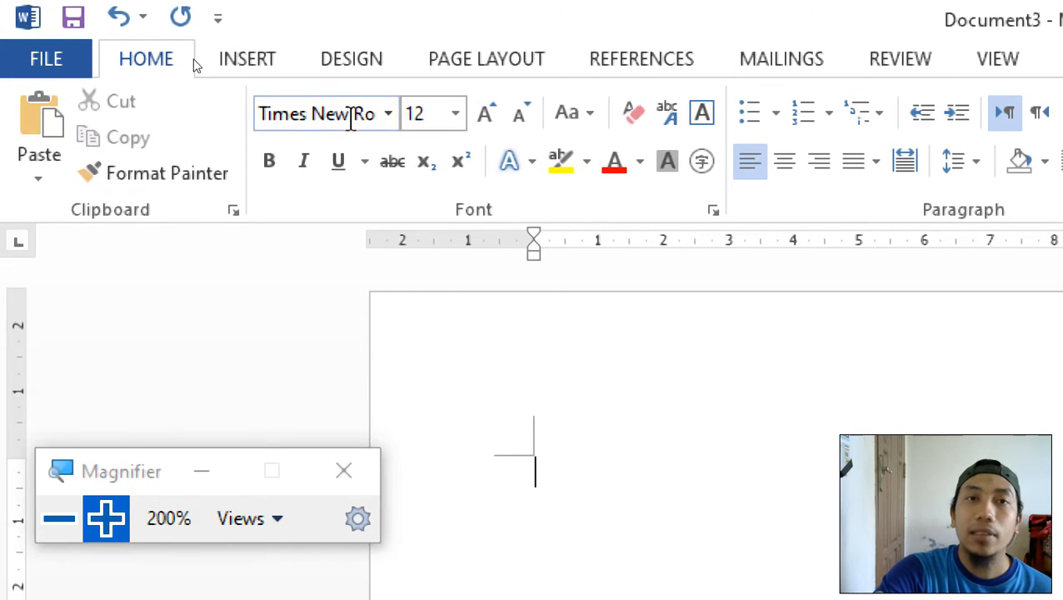
Set the document's paper size to A4 (21 cm x 29.7 cm)
click(502, 68)
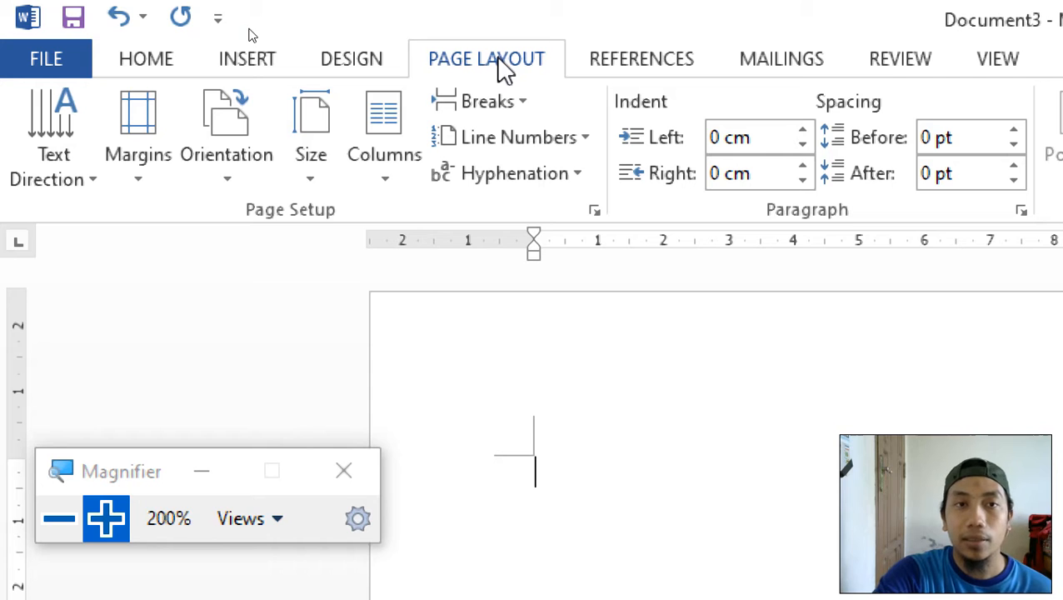
click(321, 180)
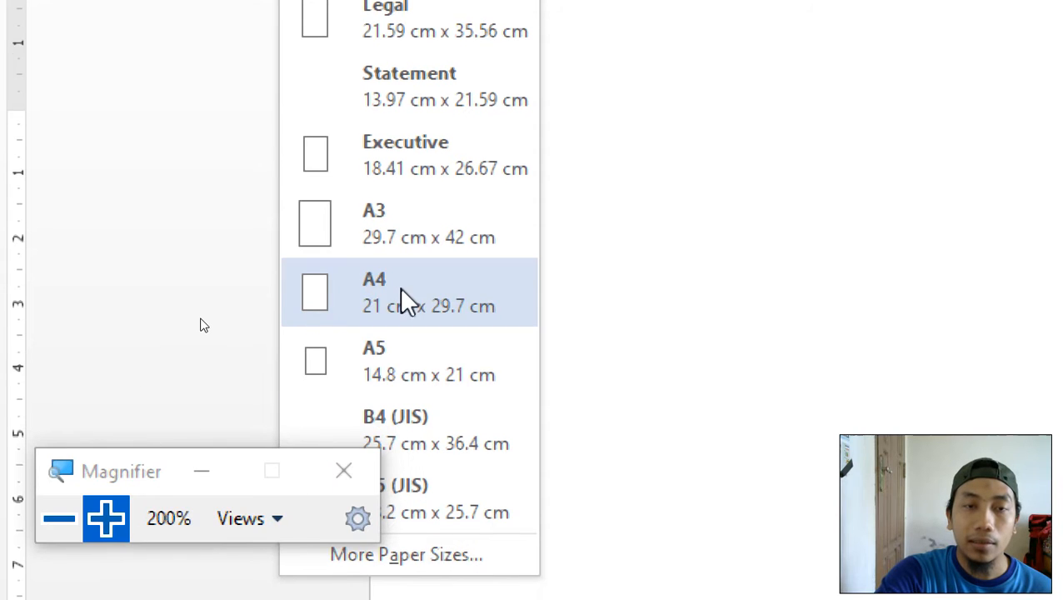
click(400, 287)
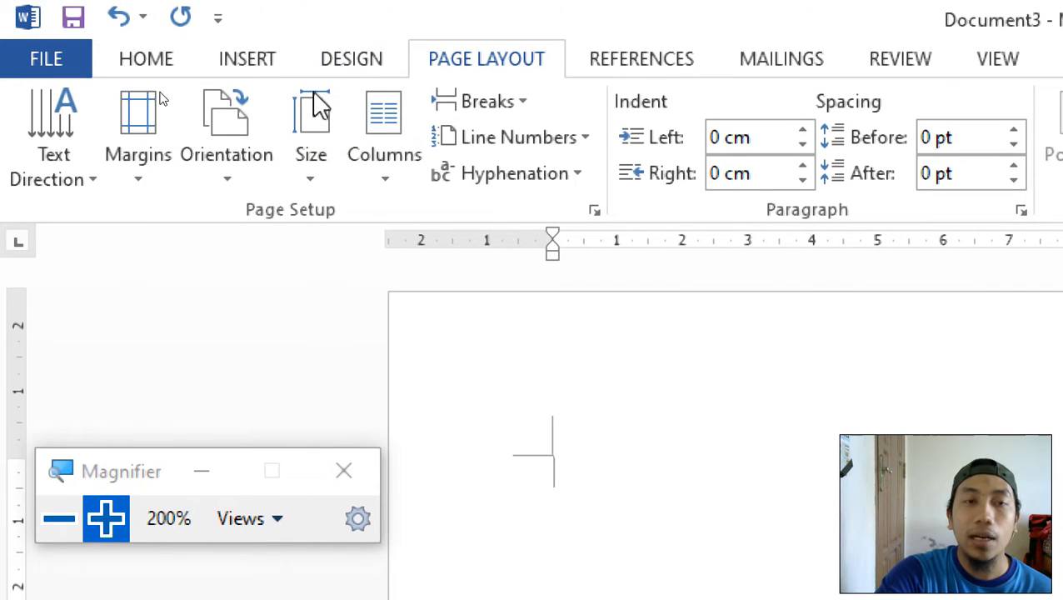
Open the custom margin settings and set the left margin to 2.5 cm and the top margin to 2 cm
click(129, 180)
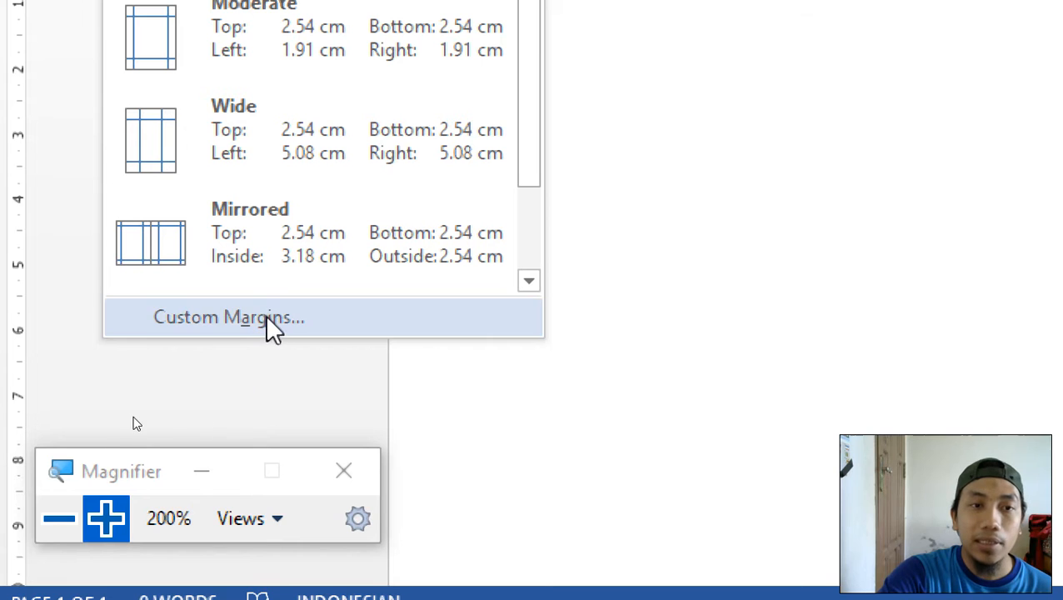
click(177, 317)
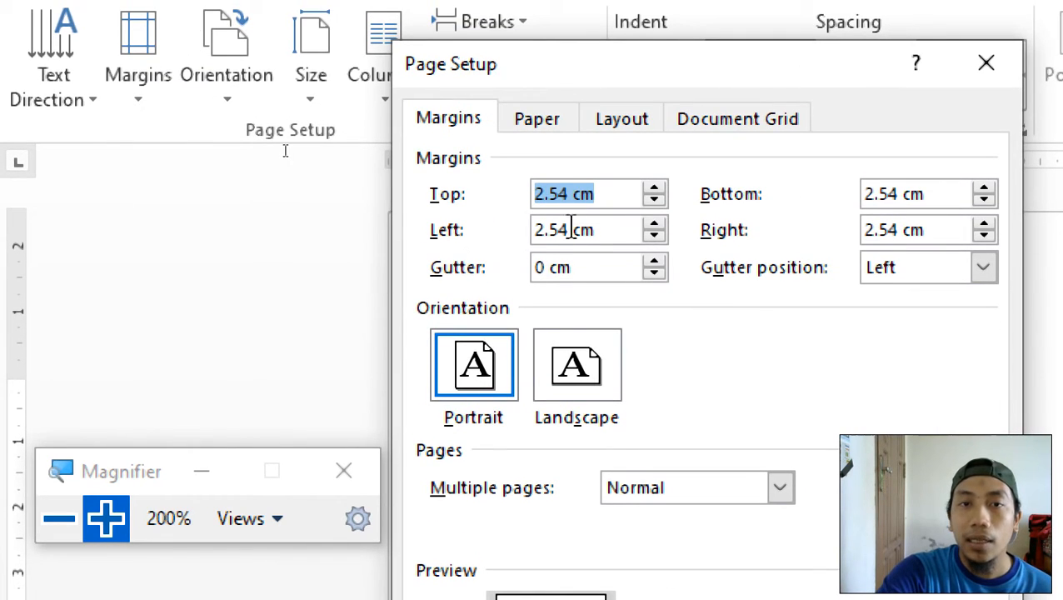
click(569, 230)
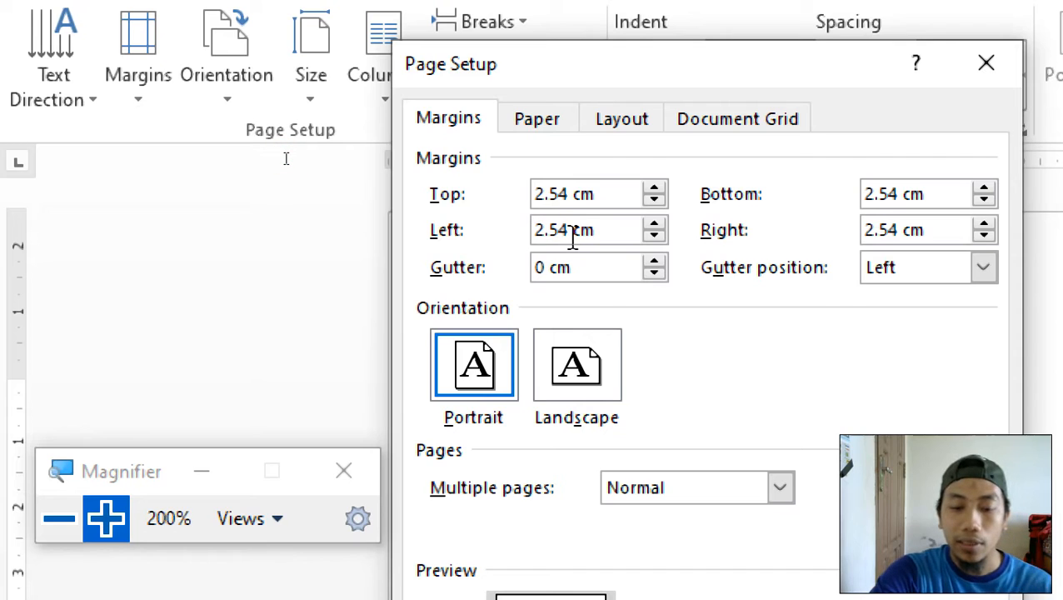
key(BackSpace)
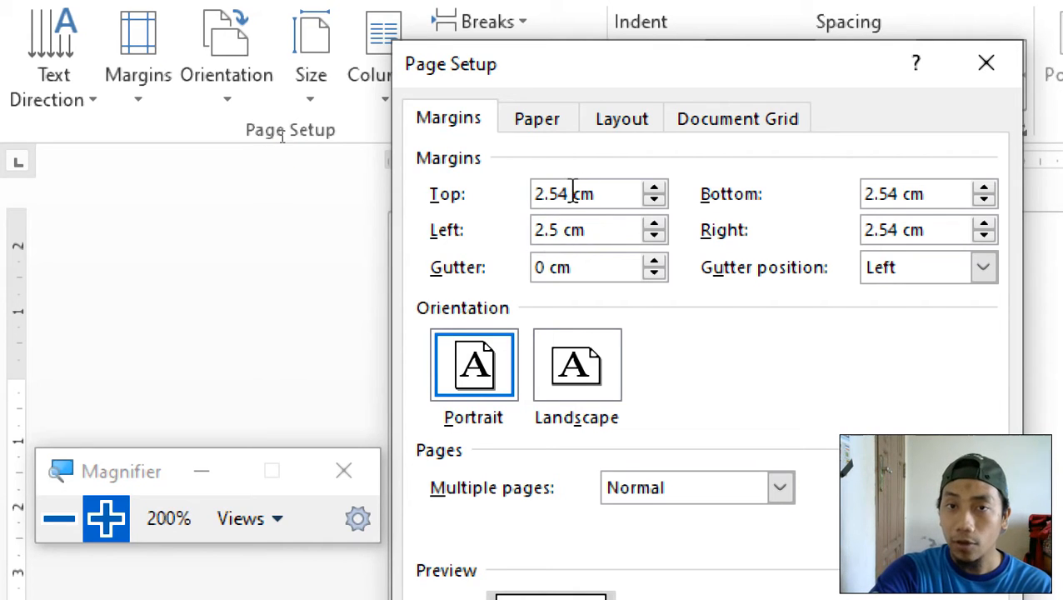
drag(565, 193, 546, 193)
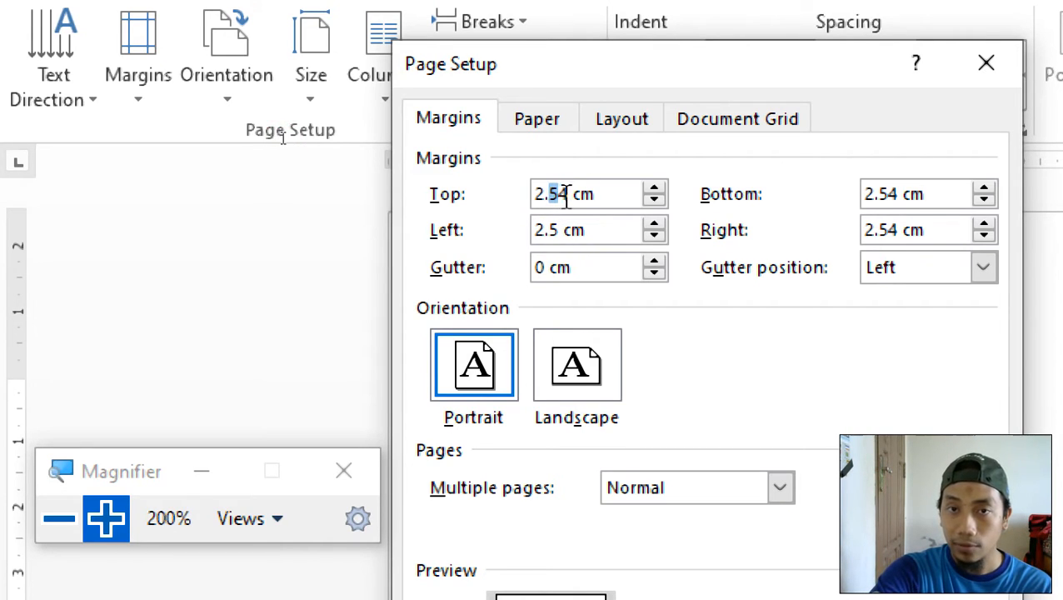
key(BackSpace)
key(BackSpace)
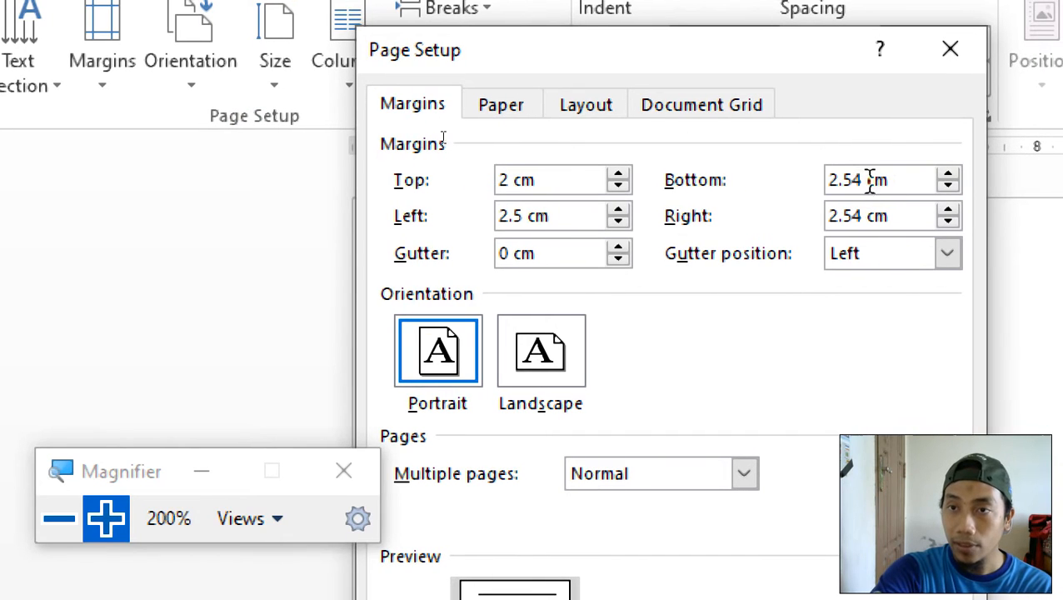
Set the bottom and right margins to 2 cm and apply the page setup to the whole document
click(866, 180)
key(BackSpace)
key(BackSpace)
key(BackSpace)
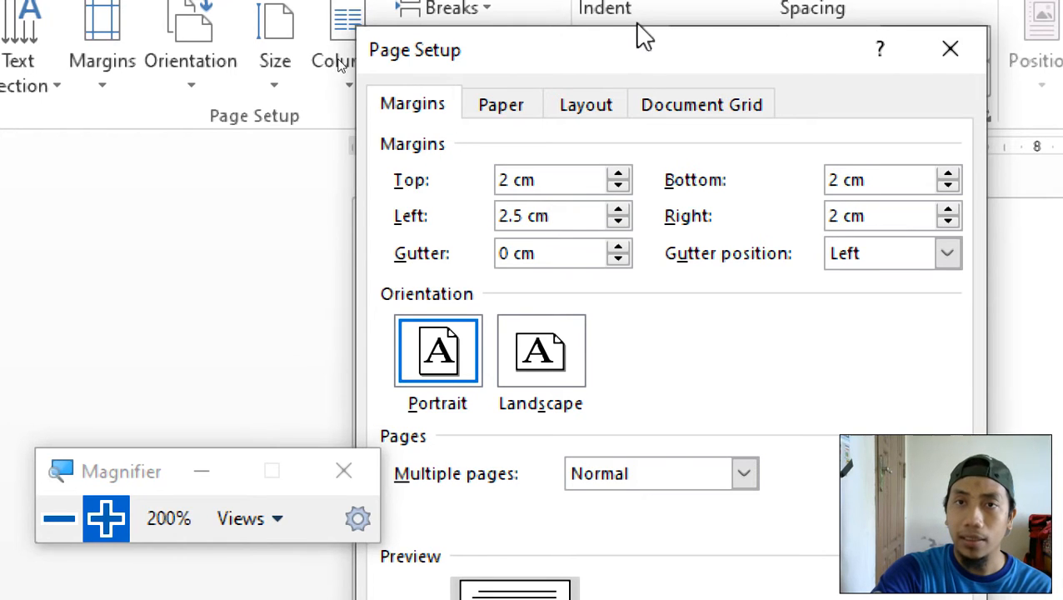
drag(643, 57, 621, 44)
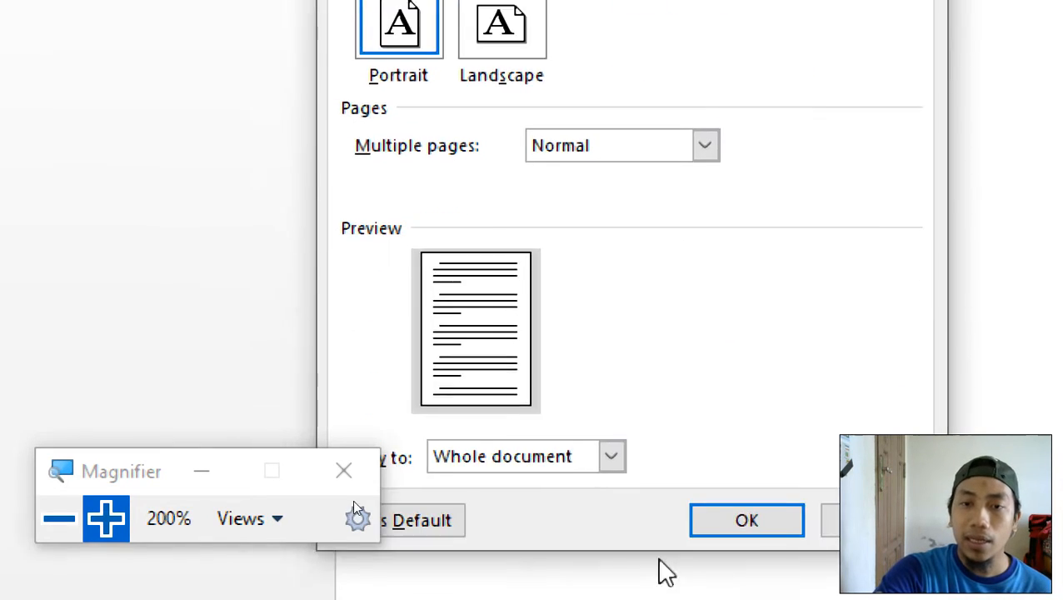
click(760, 430)
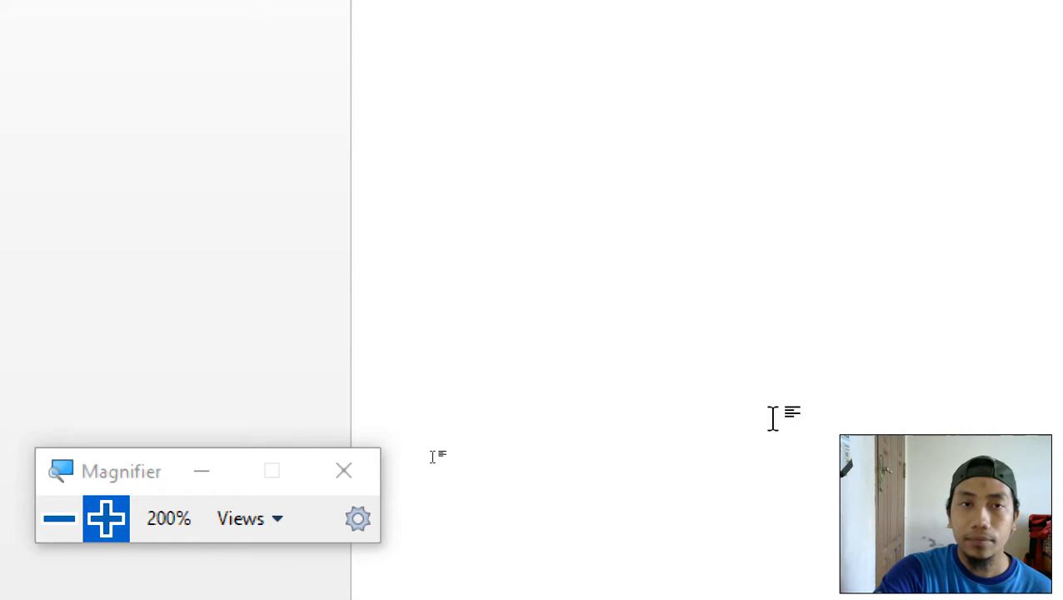
Start saving the document as a new file on the computer, choosing the recent folder Latihan as the location
click(57, 519)
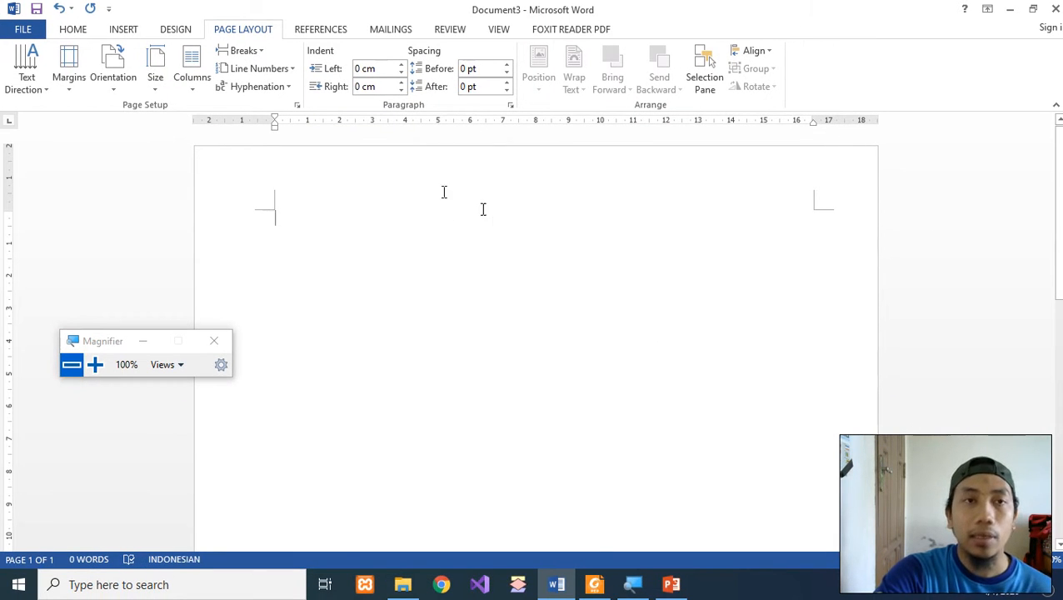
click(95, 364)
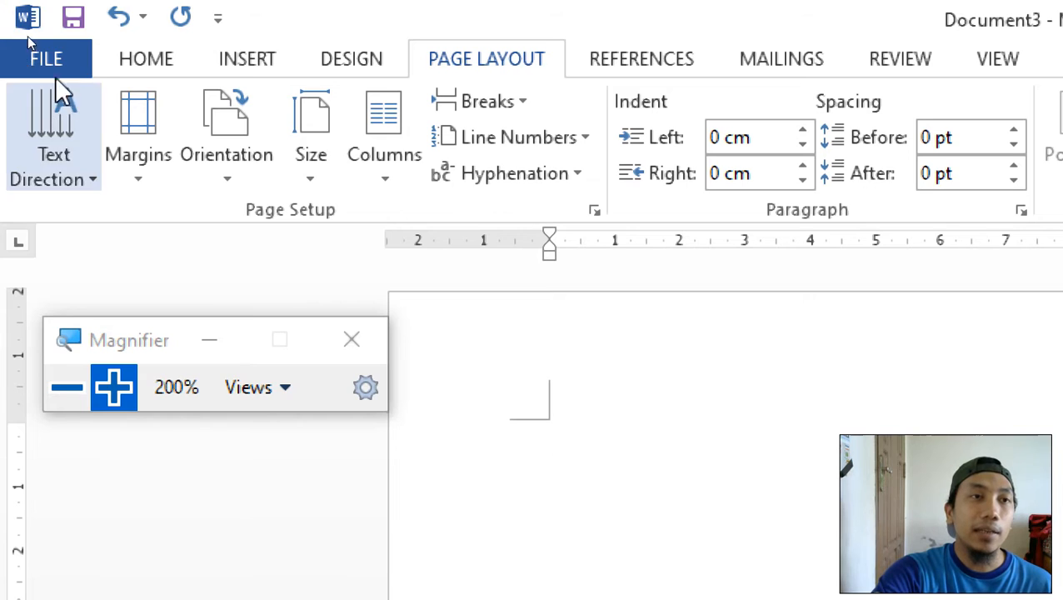
click(51, 65)
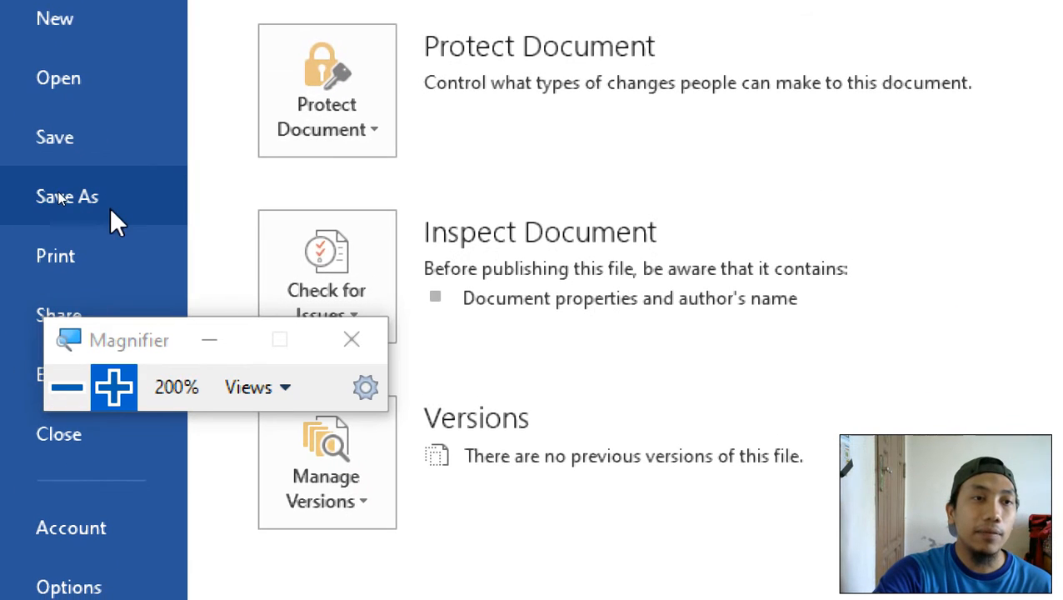
click(112, 205)
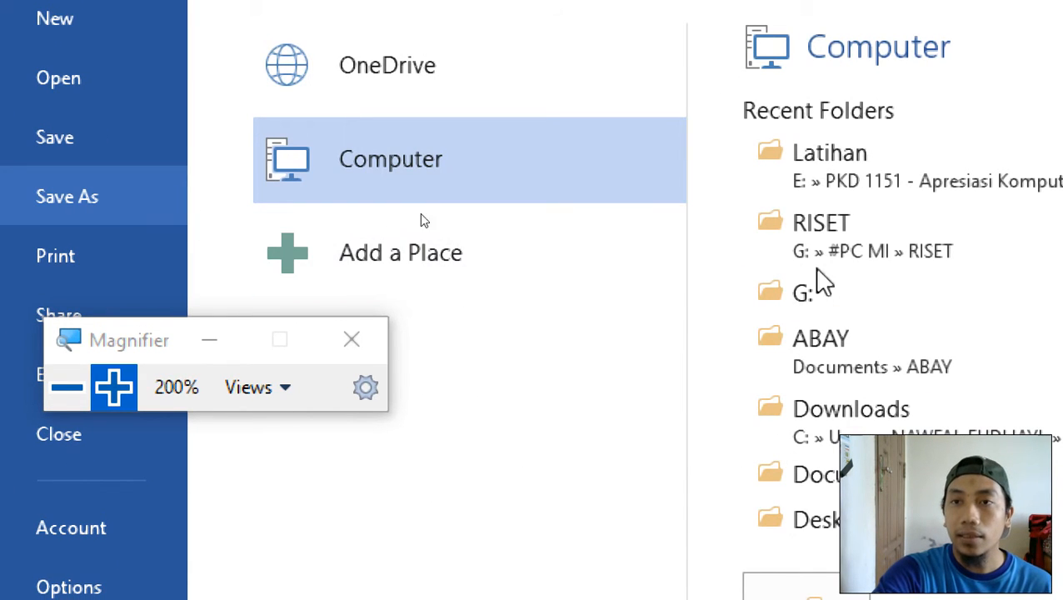
click(898, 166)
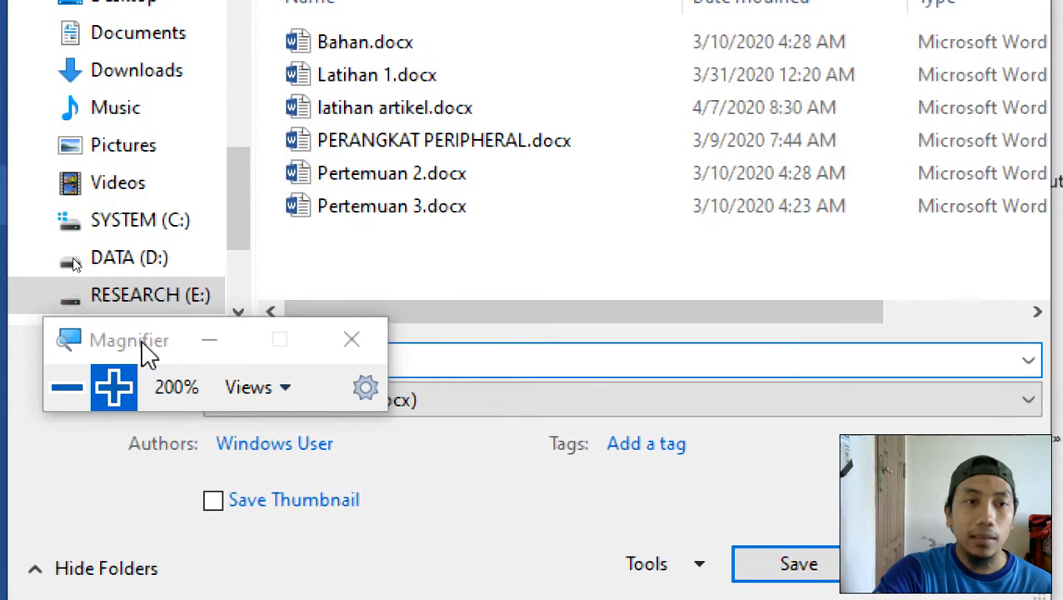
Name the file "Latihan 1-Artikel" and save it as a Word document
drag(146, 354, 150, 131)
text(L)
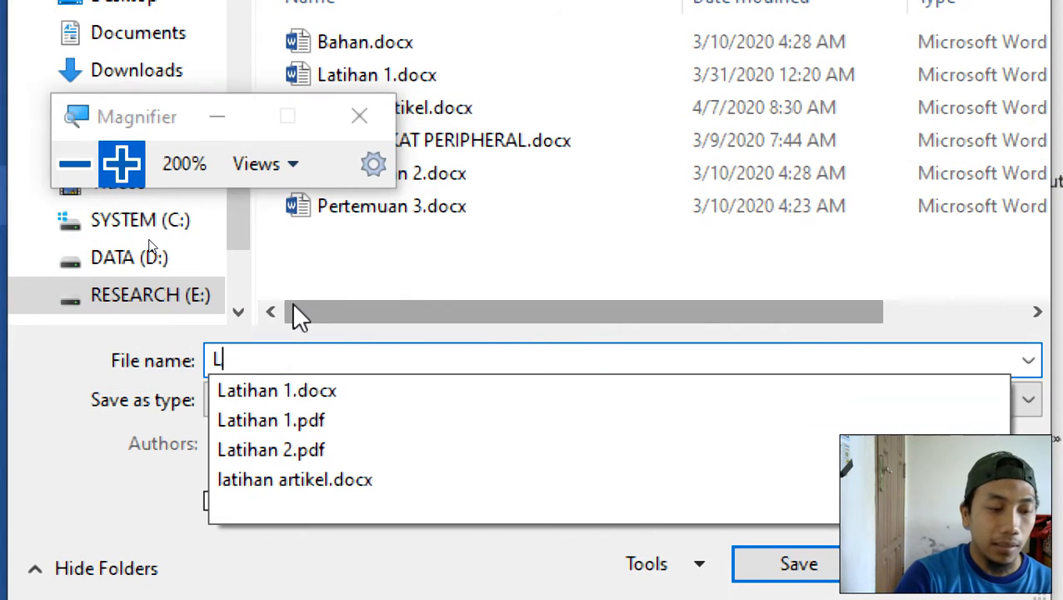
text(atihan)
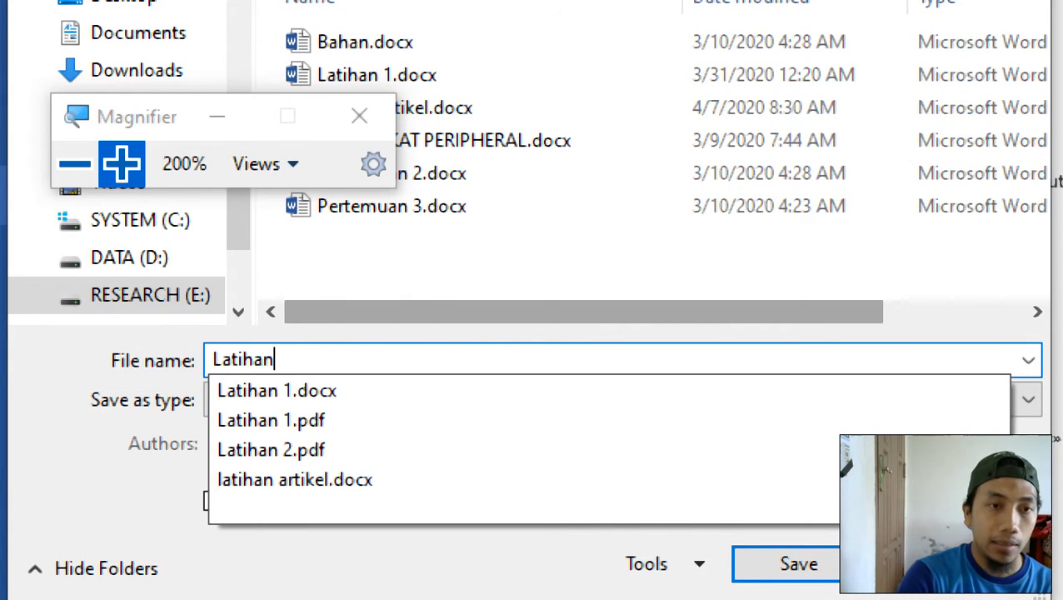
text( 1)
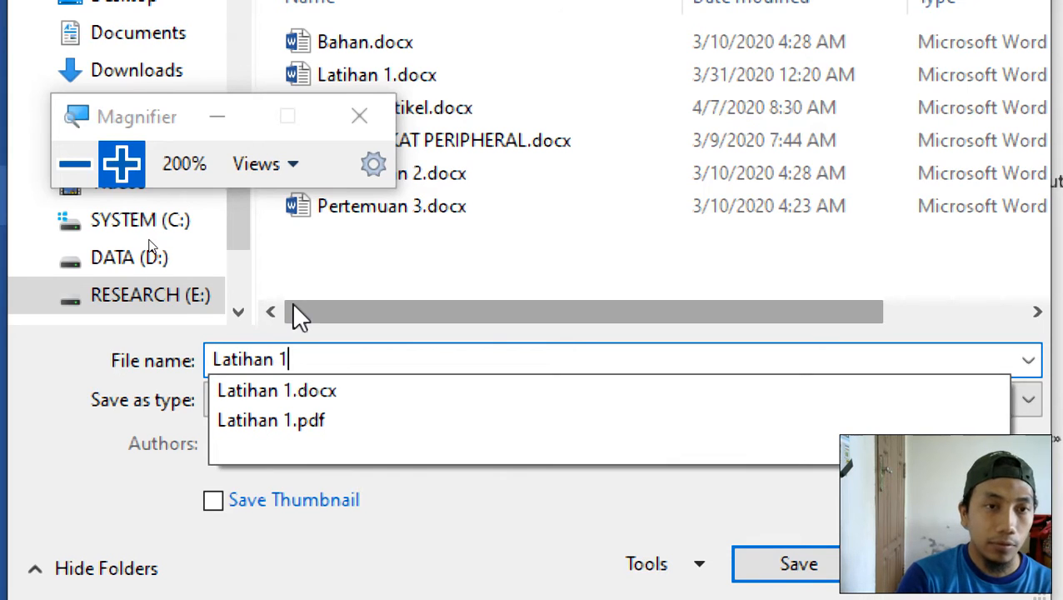
text(-)
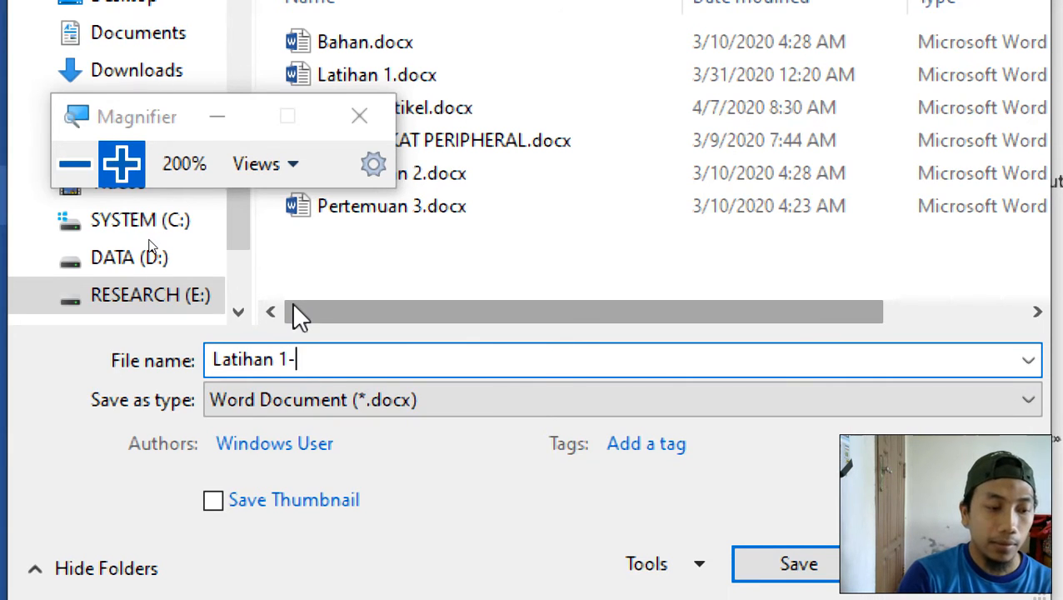
text(Artikel)
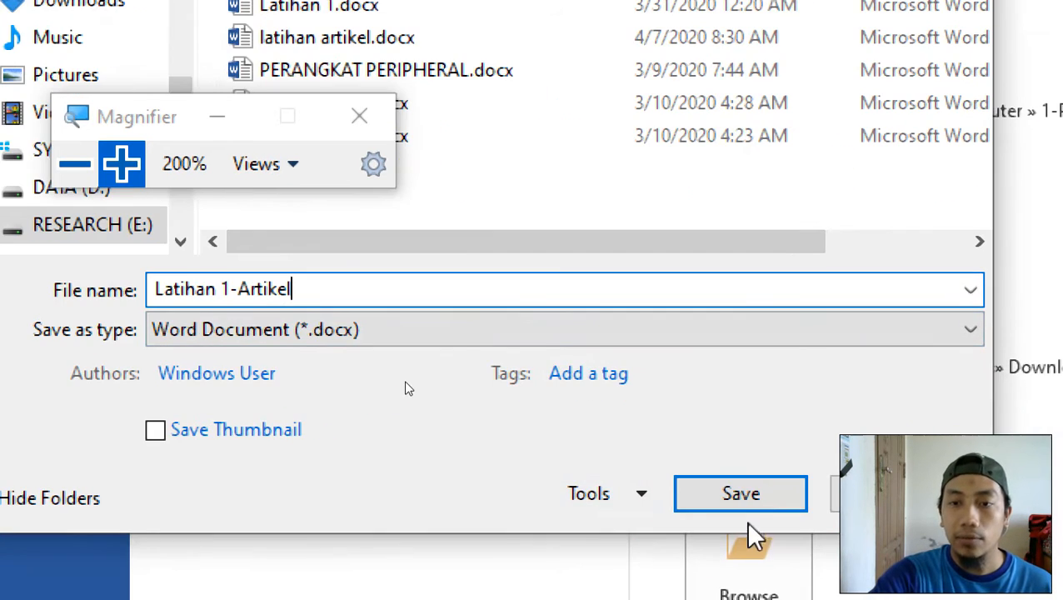
click(798, 564)
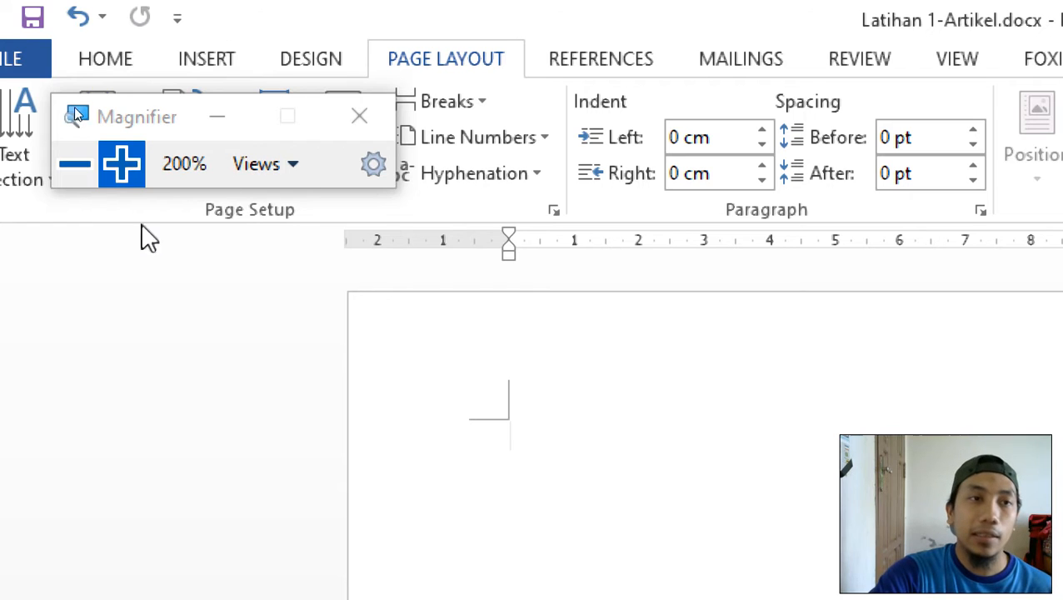
Paste the copied article into the blank document as text only
drag(131, 118, 100, 272)
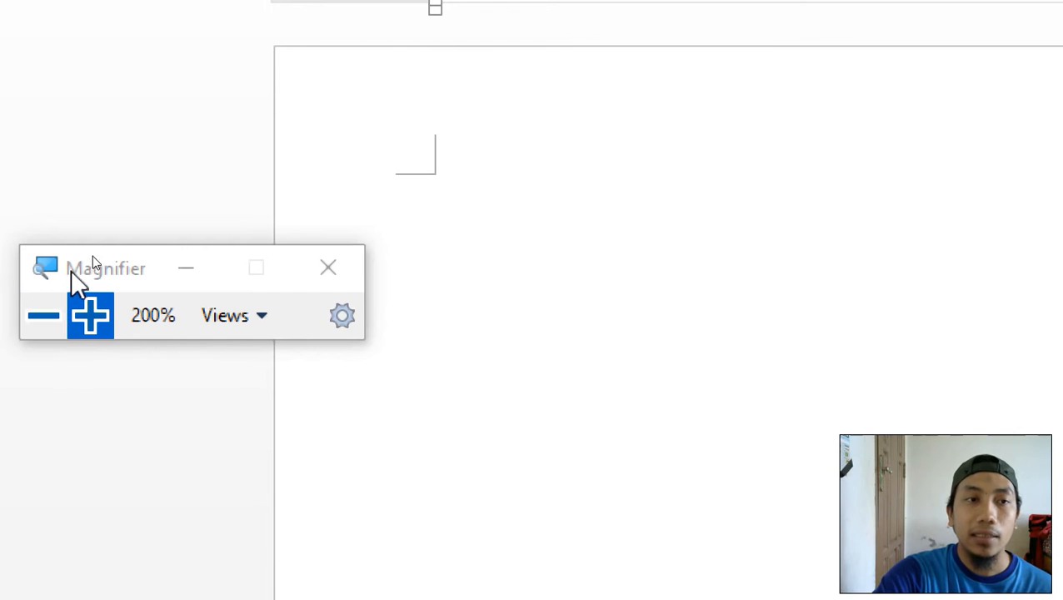
drag(83, 278, 81, 487)
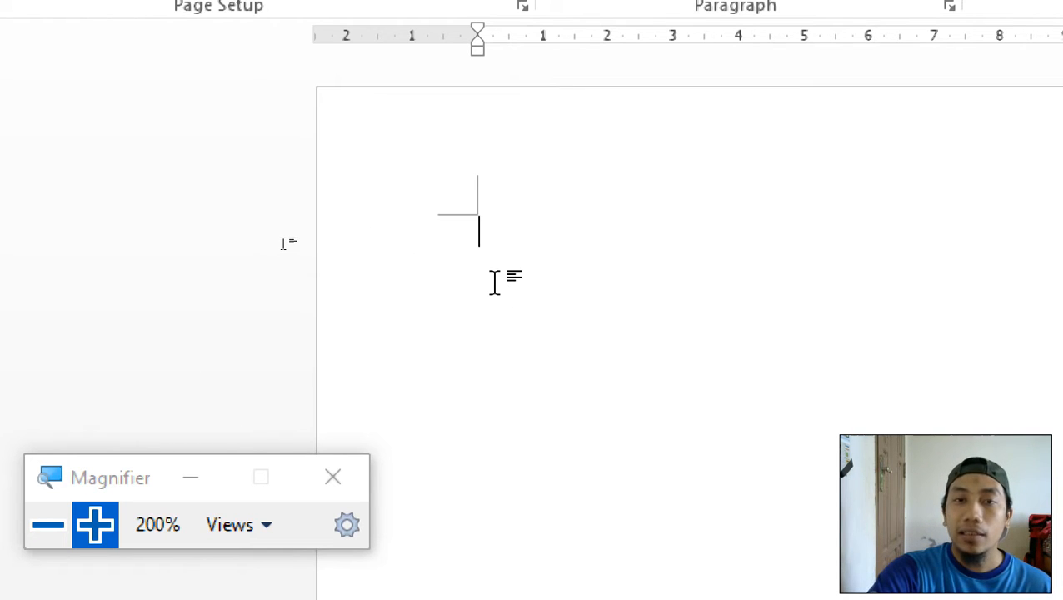
right_click(498, 235)
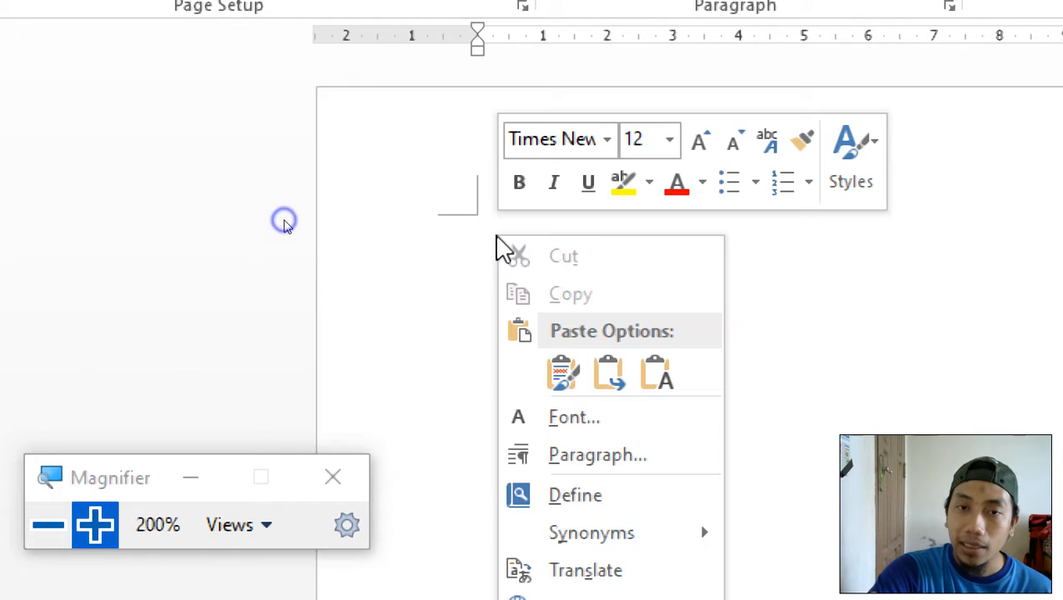
click(664, 375)
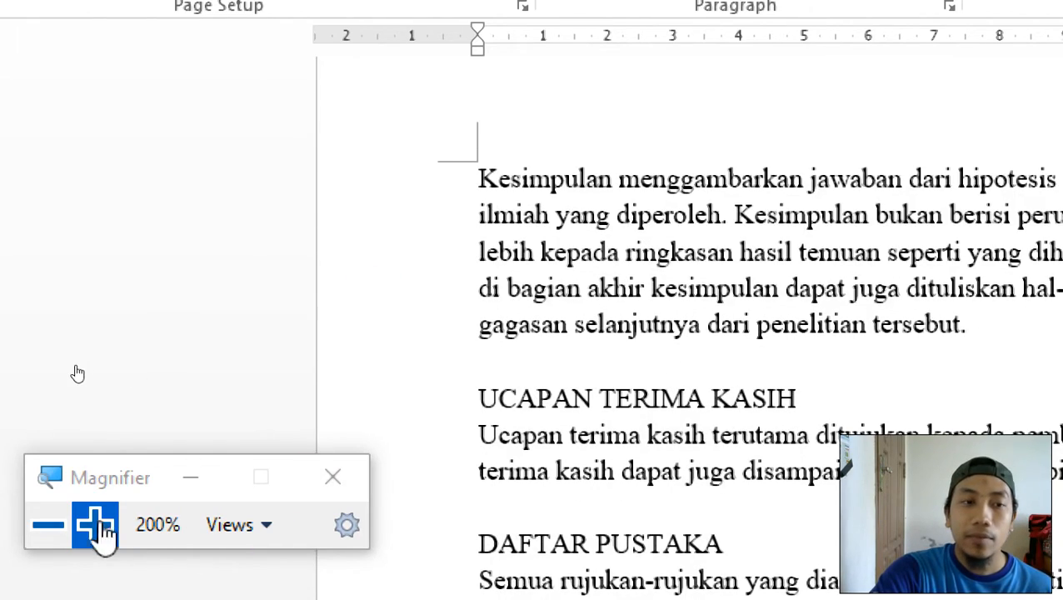
Return to the beginning of the article and place the cursor on the empty line below the title
click(48, 527)
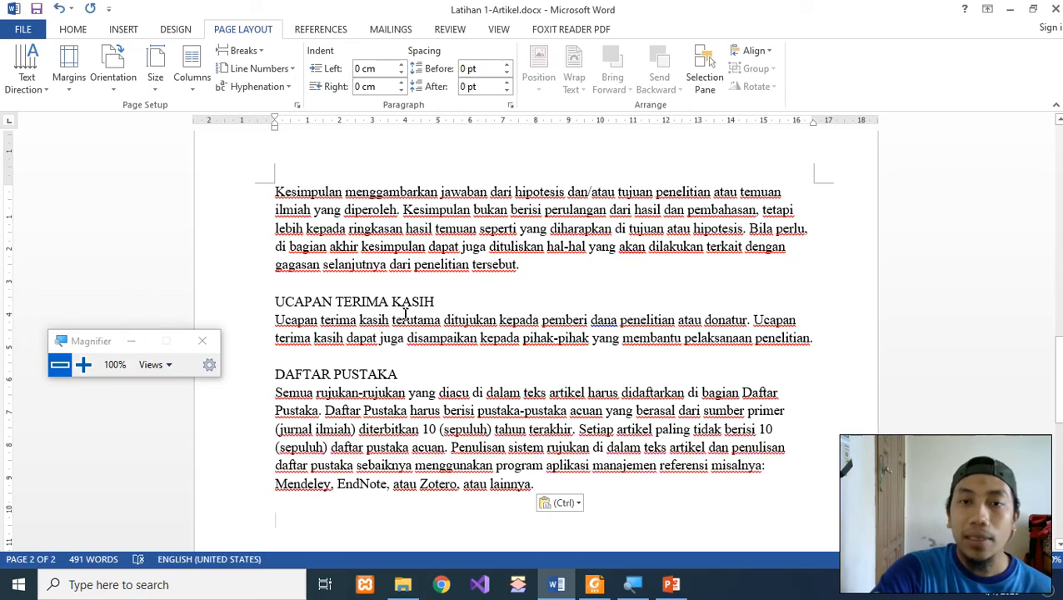
scroll(406, 313, up, 5)
scroll(406, 314, up, 12)
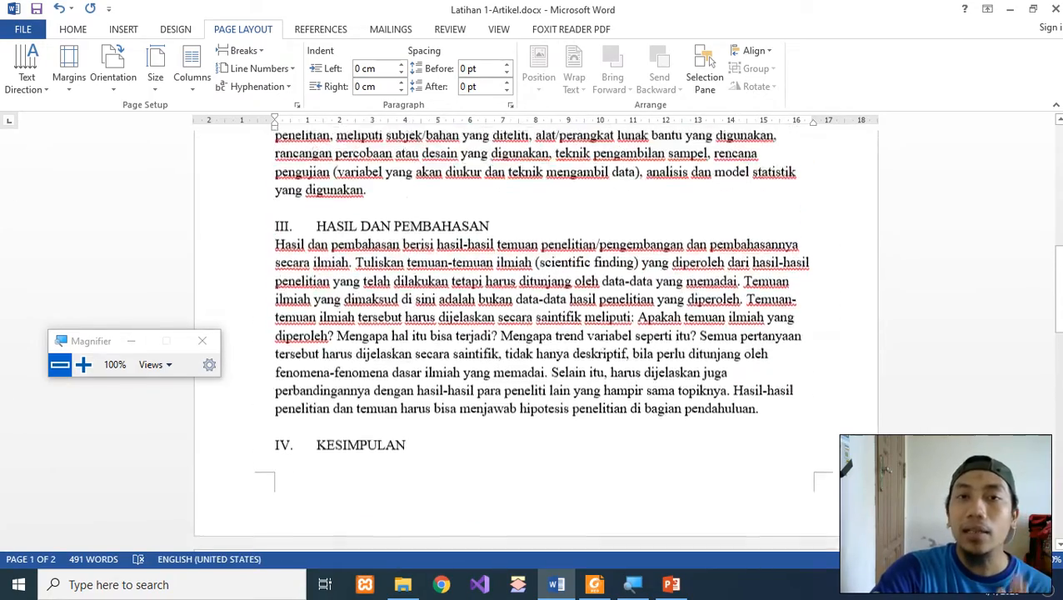
scroll(367, 271, up, 3)
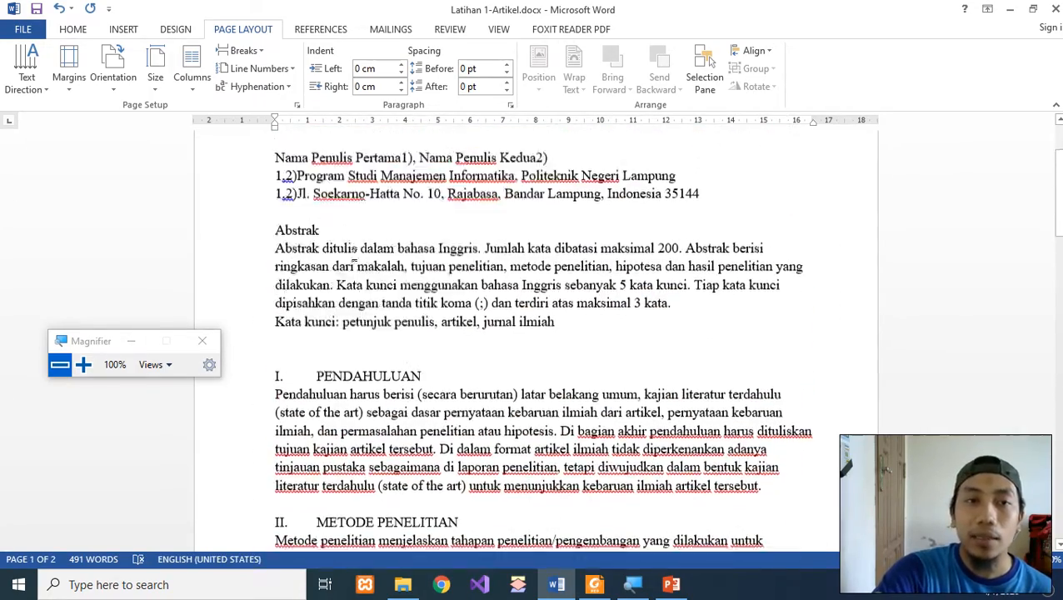
click(358, 245)
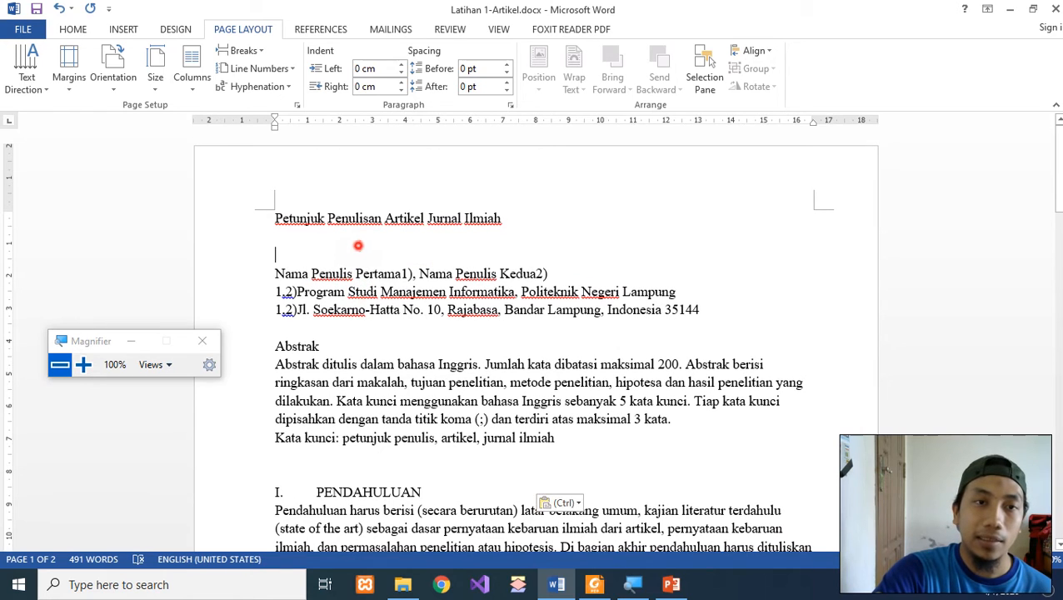
click(360, 364)
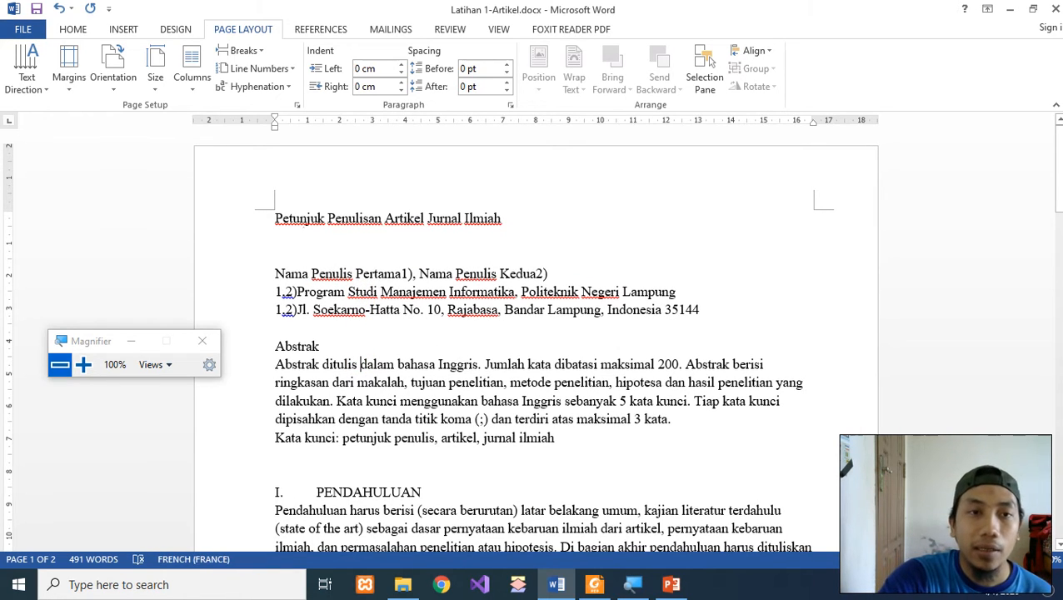
click(300, 219)
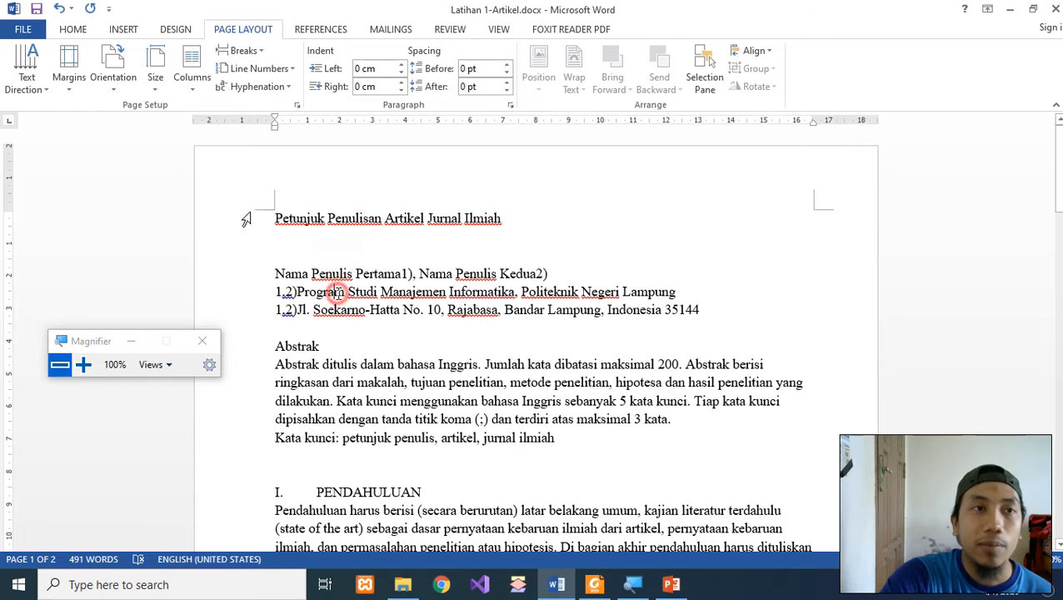
Format the title "Petunjuk Penulisan Artikel Jurnal Ilmiah" as bold, 14 pt and centred
click(74, 30)
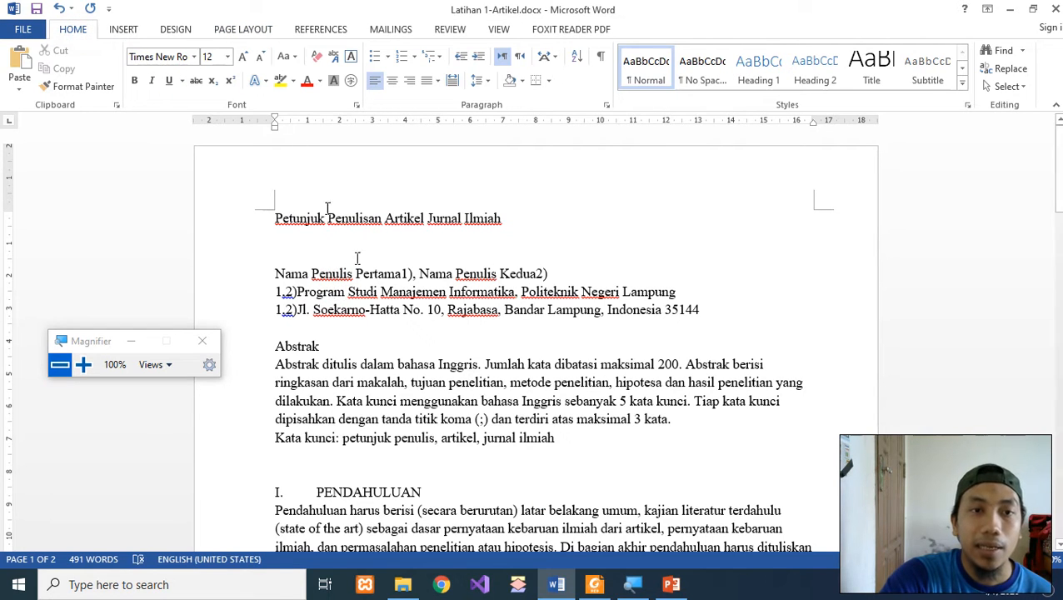
scroll(403, 363, down, 1)
scroll(403, 364, up, 1)
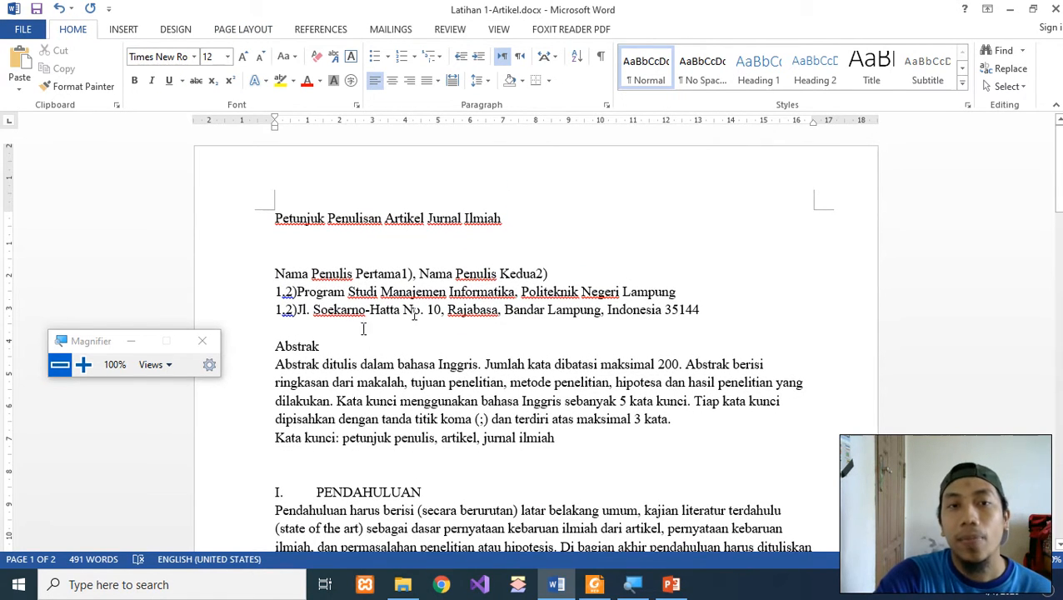
click(289, 252)
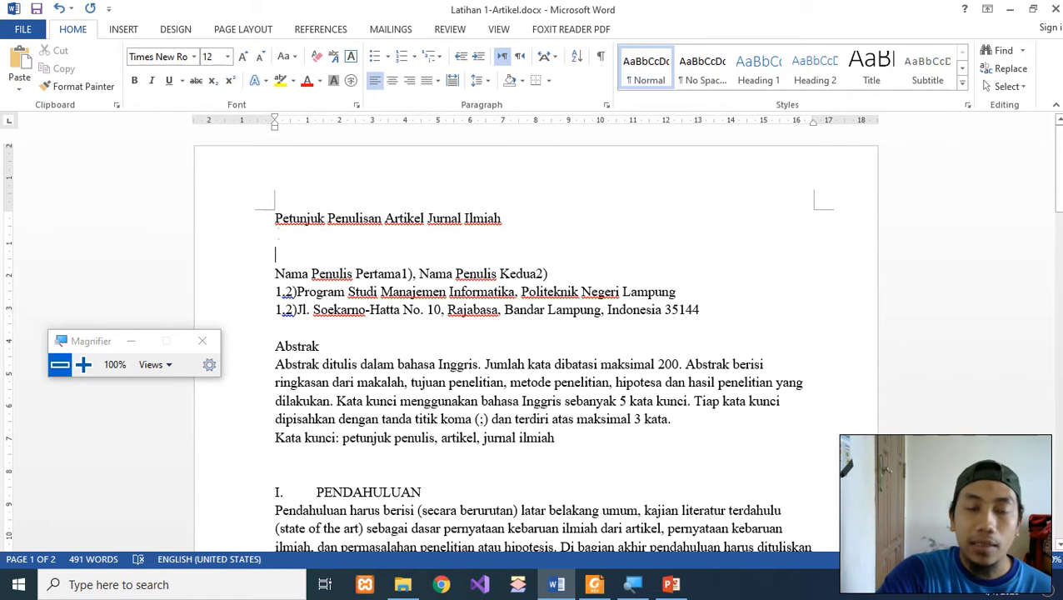
scroll(371, 275, down, 2)
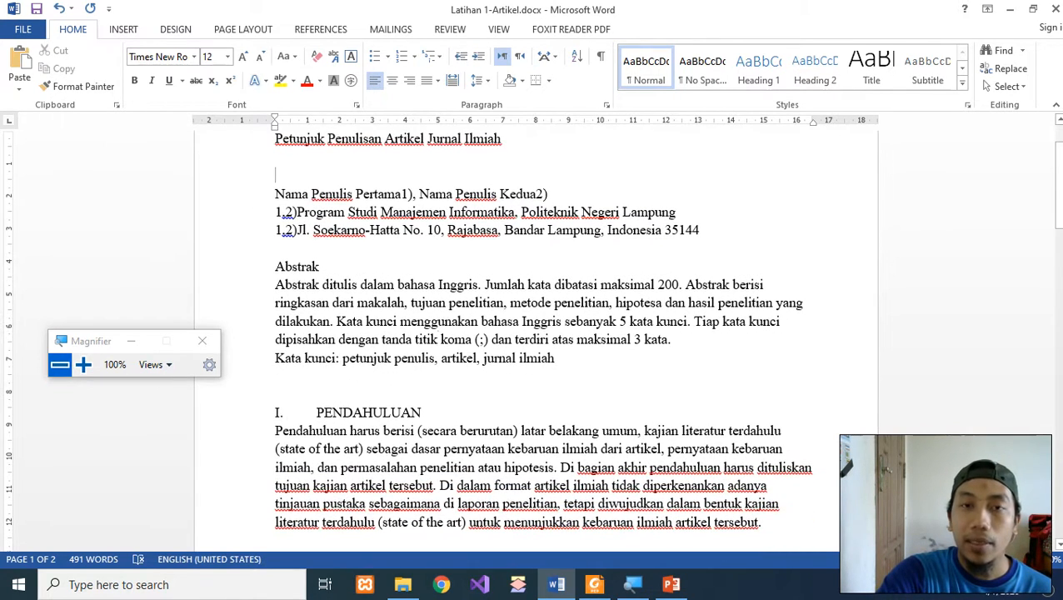
scroll(390, 284, up, 2)
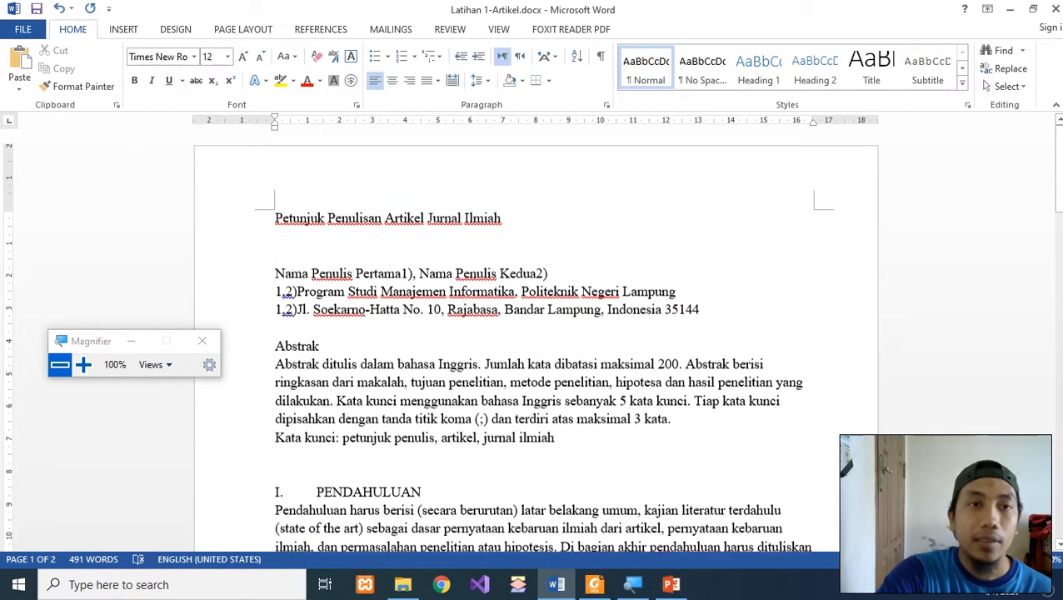
click(84, 366)
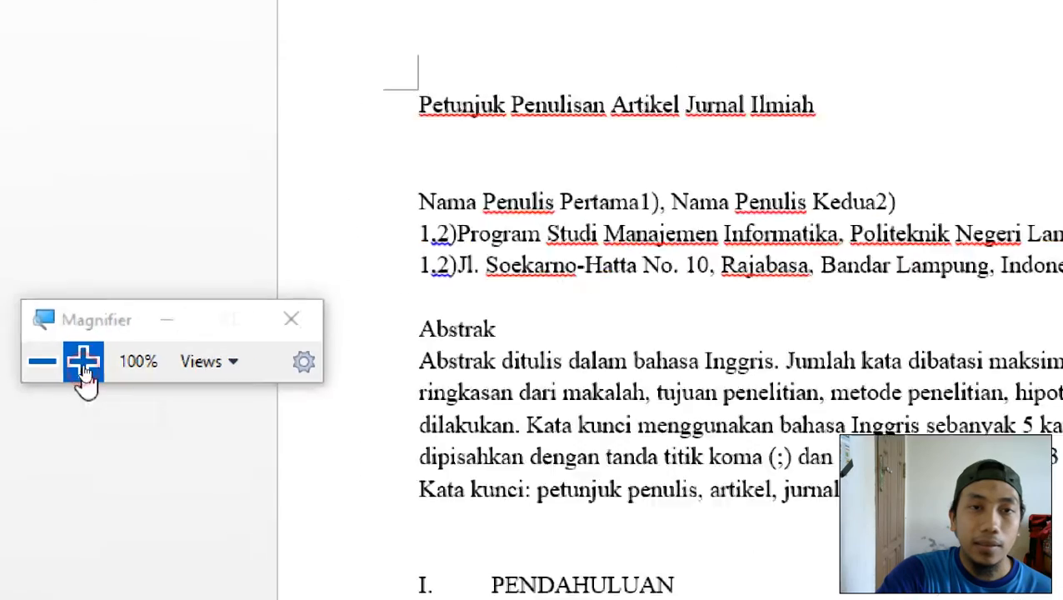
drag(552, 315, 969, 316)
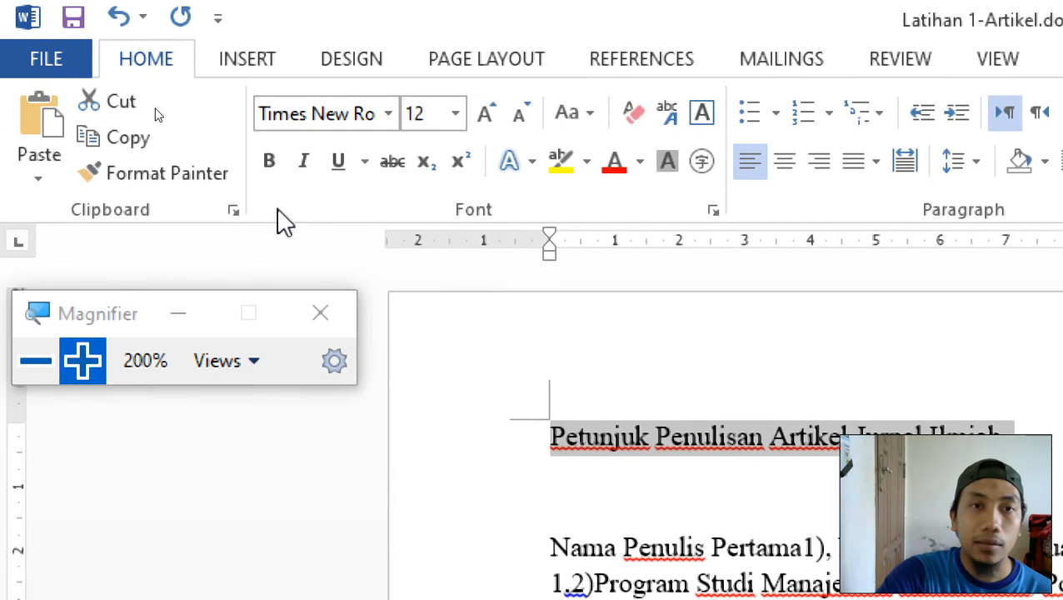
click(272, 179)
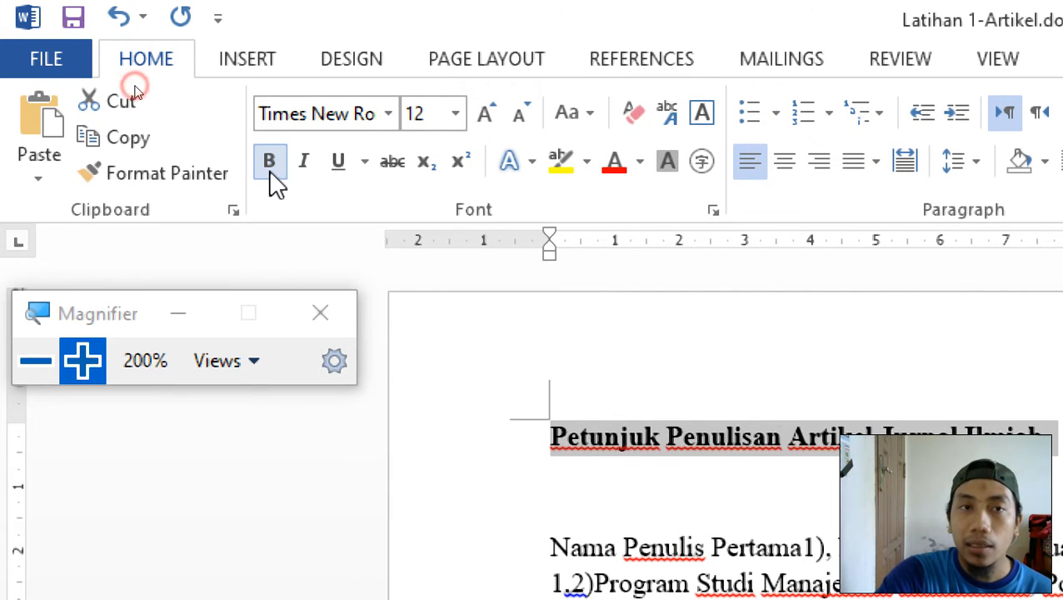
click(484, 127)
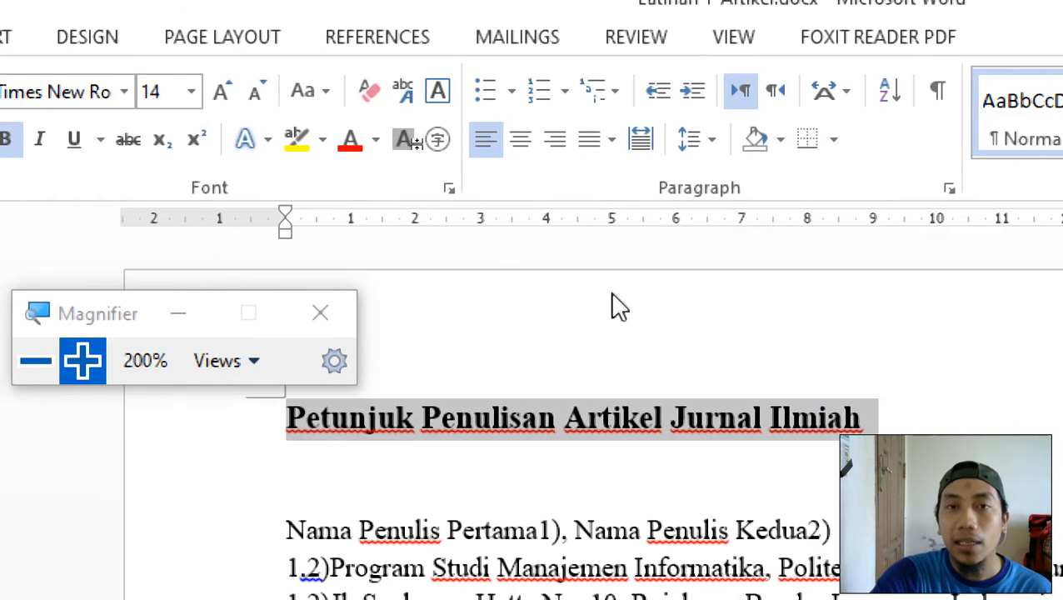
click(525, 139)
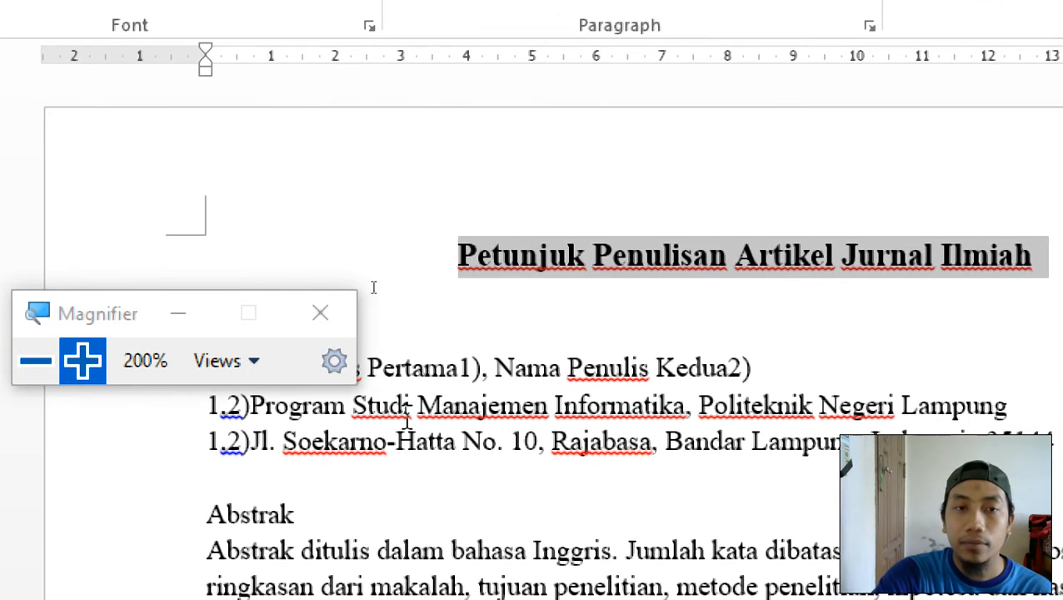
Centre all lines from the empty line below the title through the Abstrak heading, keeping the Magnifier window clear of the text
drag(112, 321, 806, 89)
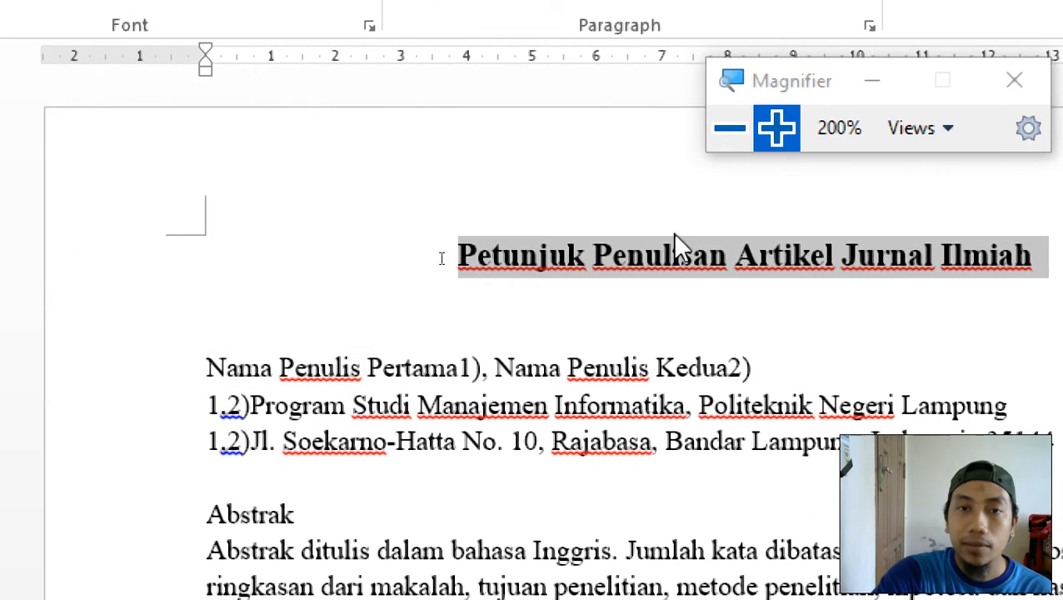
click(322, 287)
scroll(364, 285, down, 1)
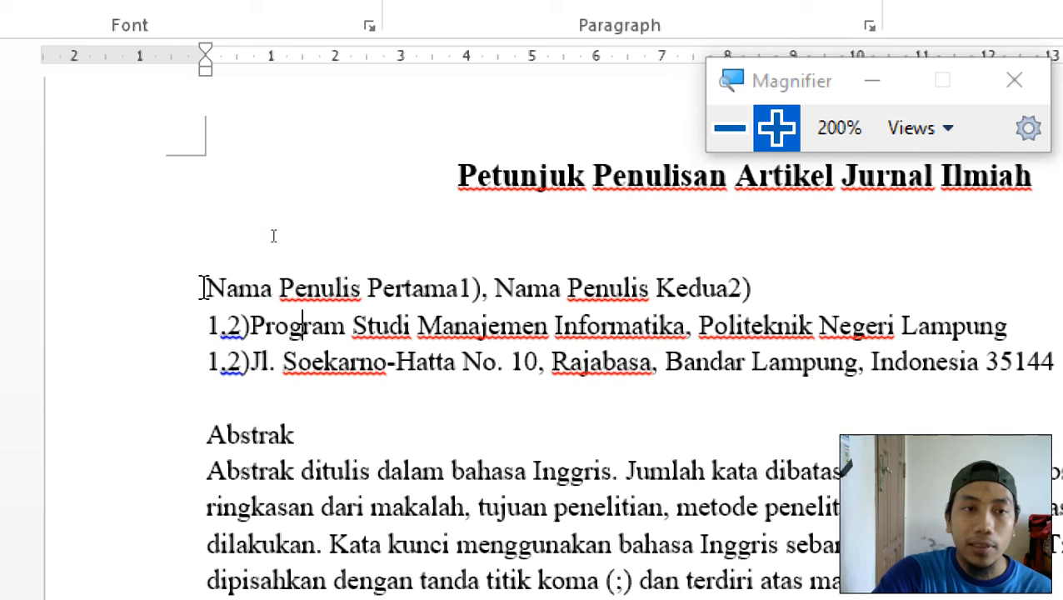
click(273, 236)
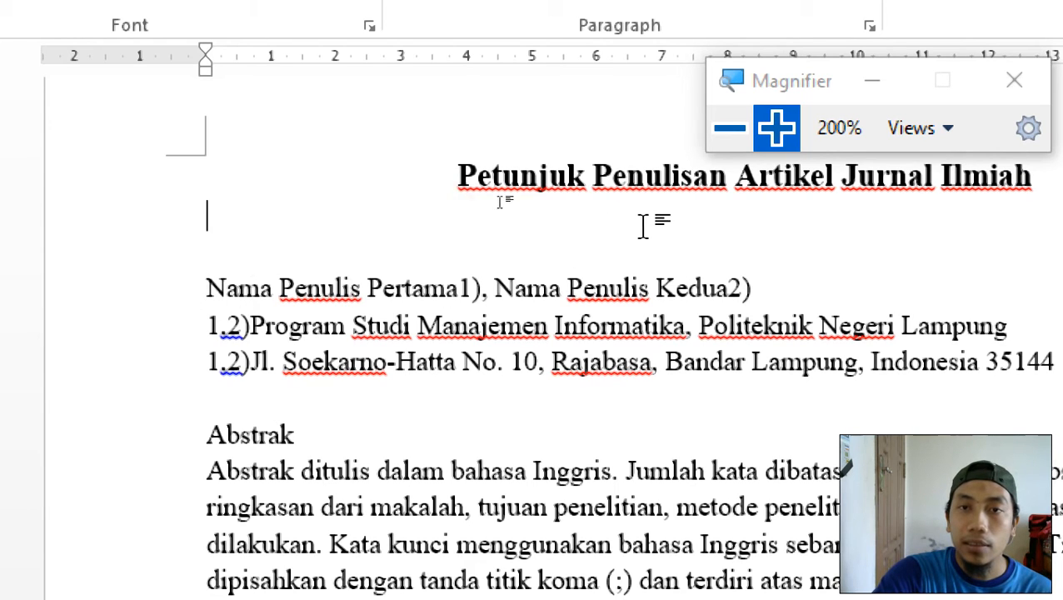
drag(212, 208, 328, 440)
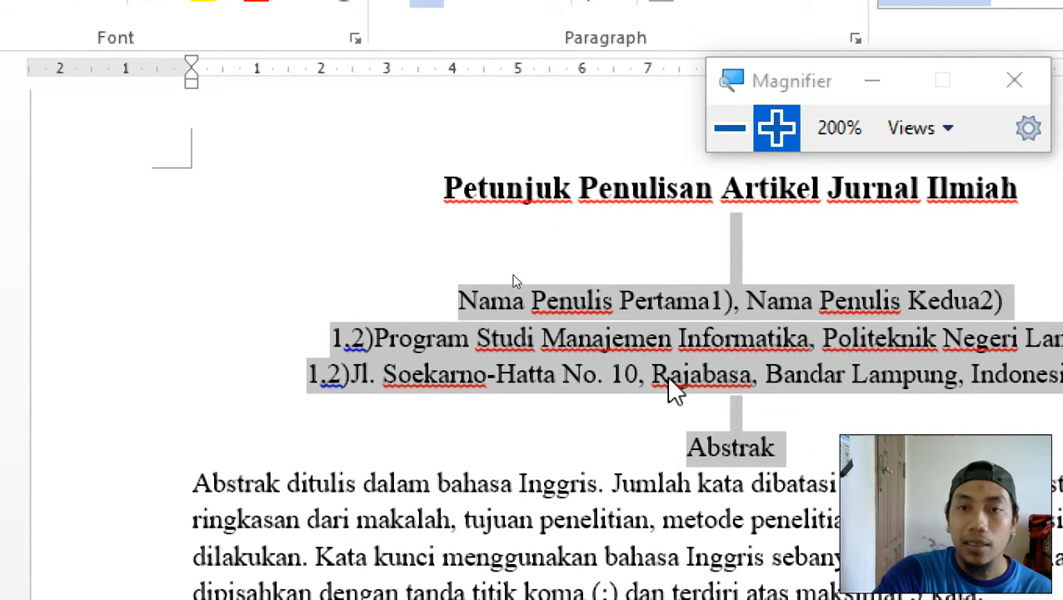
click(514, 274)
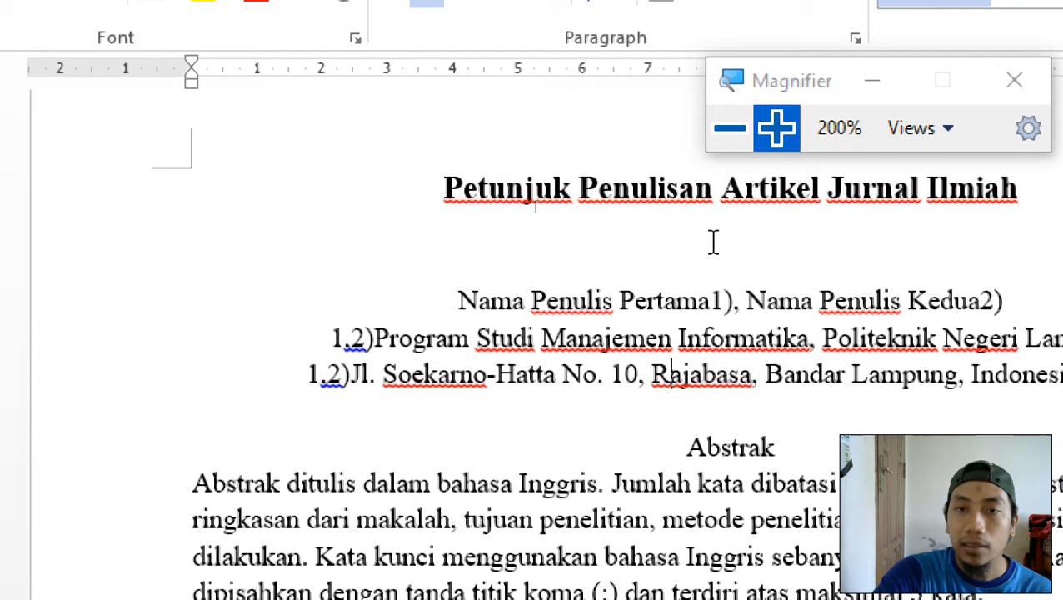
Italicise the author line, the two affiliation lines and the Abstrak heading
drag(714, 243, 828, 456)
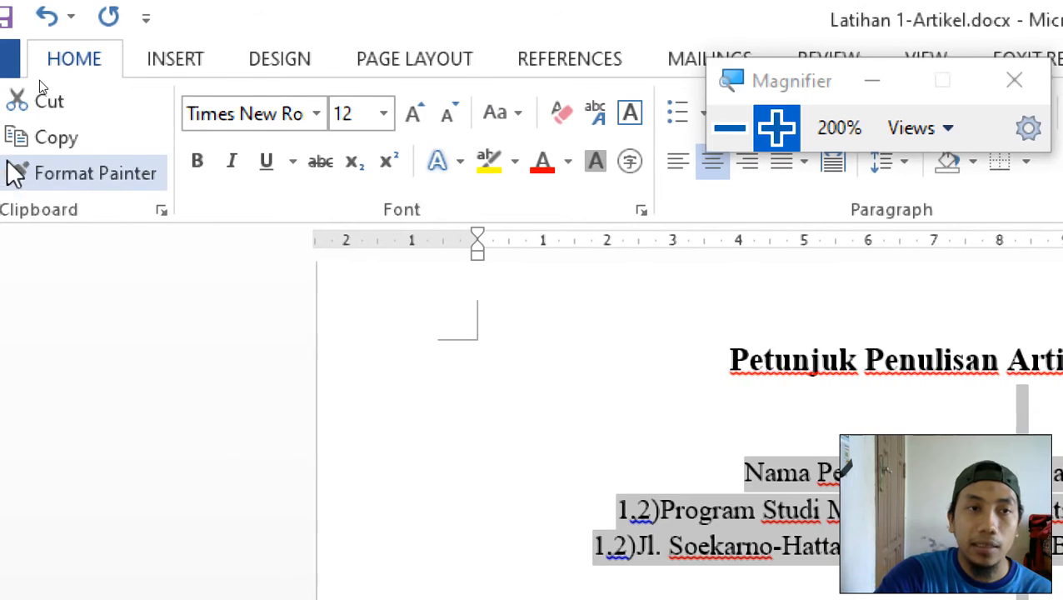
click(234, 166)
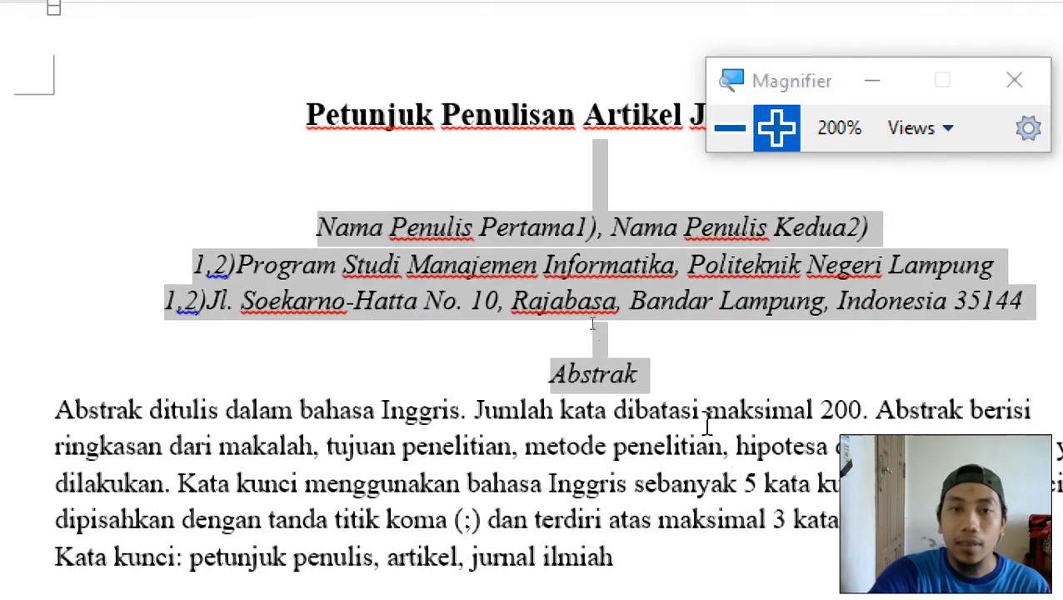
click(682, 373)
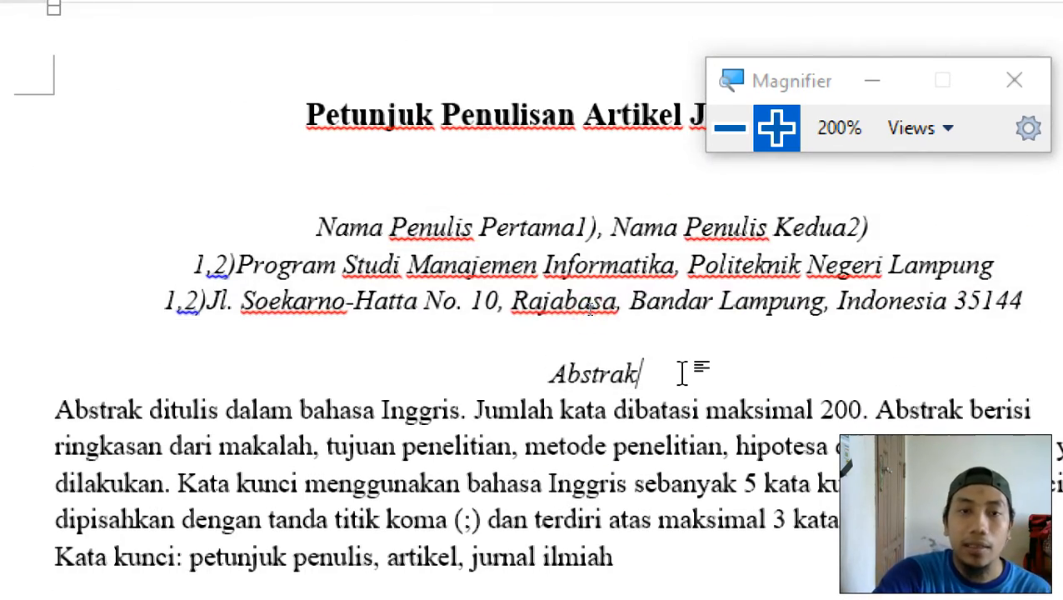
scroll(684, 373, down, 2)
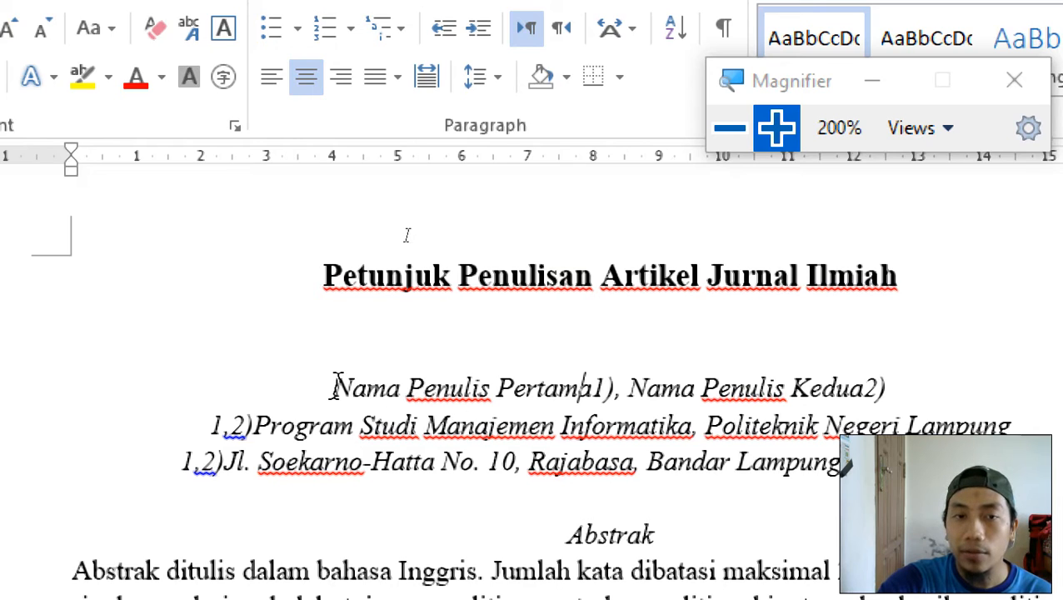
Make the "1)" after "Nama Penulis Pertama" superscript, trying subscript on it before returning to superscript
drag(336, 388, 601, 388)
click(577, 450)
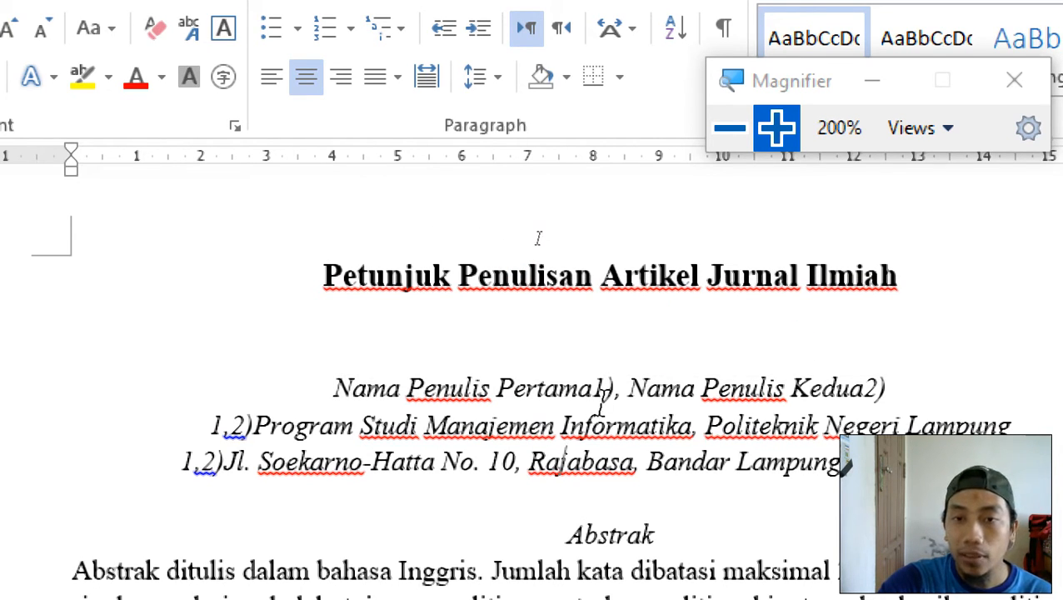
click(536, 234)
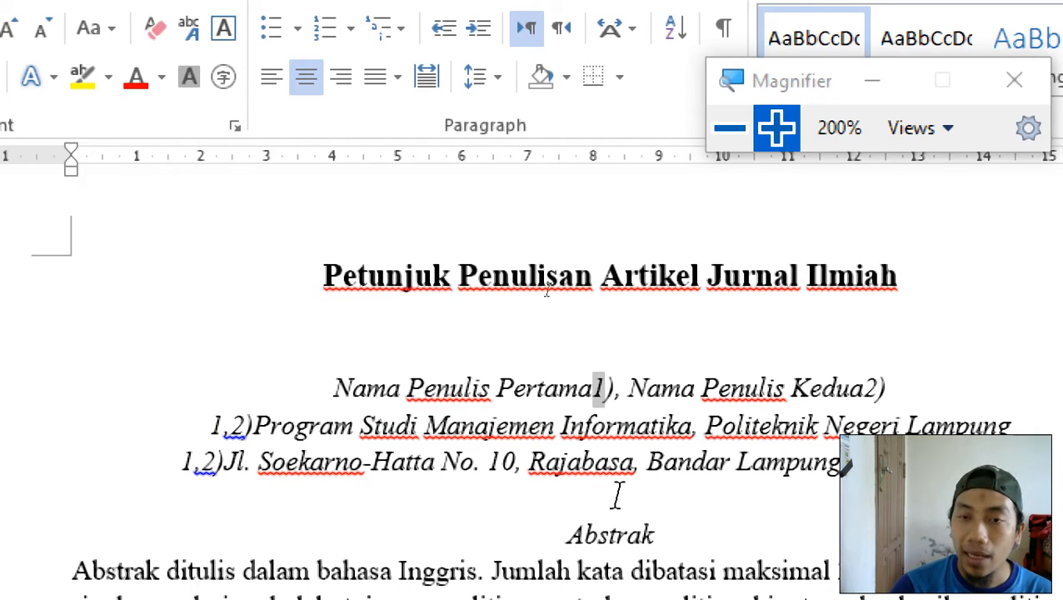
key(shift+Left)
key(shift+Left)
key(shift+Left)
key(shift+Left)
key(shift+Left)
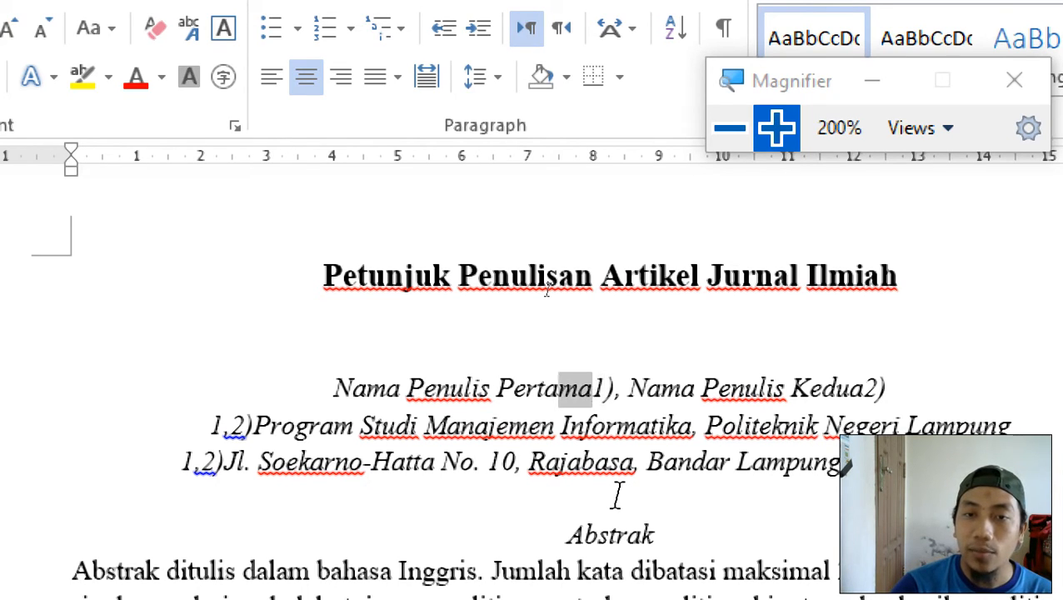
key(shift+Right)
key(shift+Right)
key(shift+Right)
key(shift+Right)
key(shift+Right)
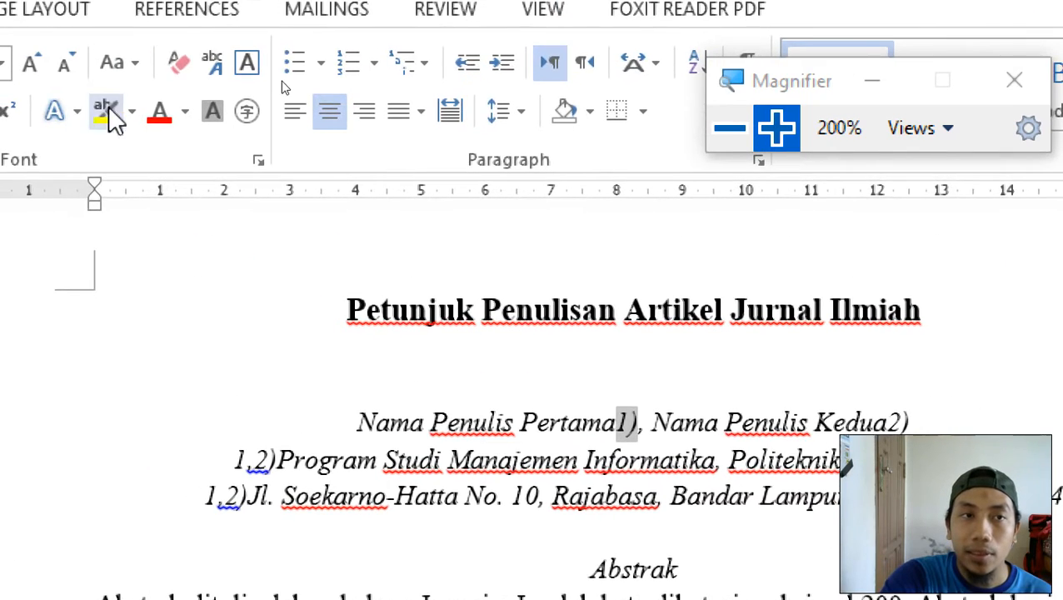
click(100, 110)
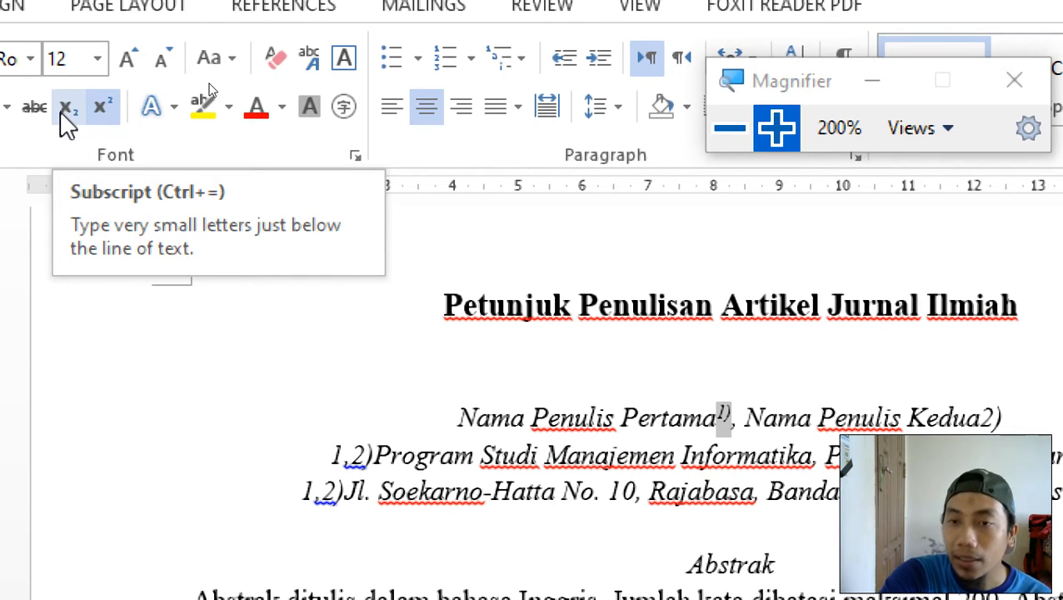
click(64, 111)
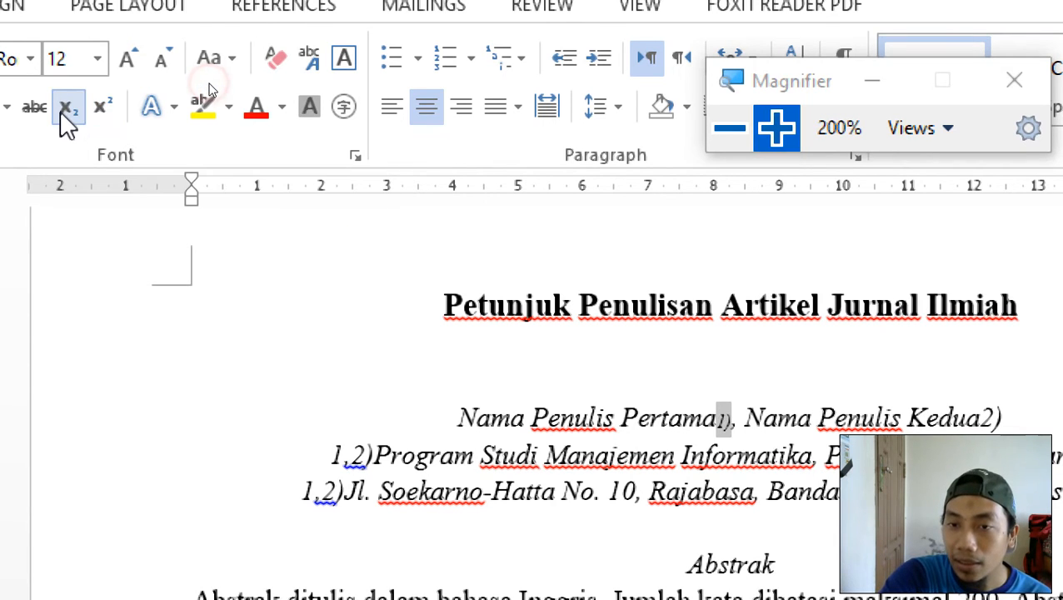
click(129, 96)
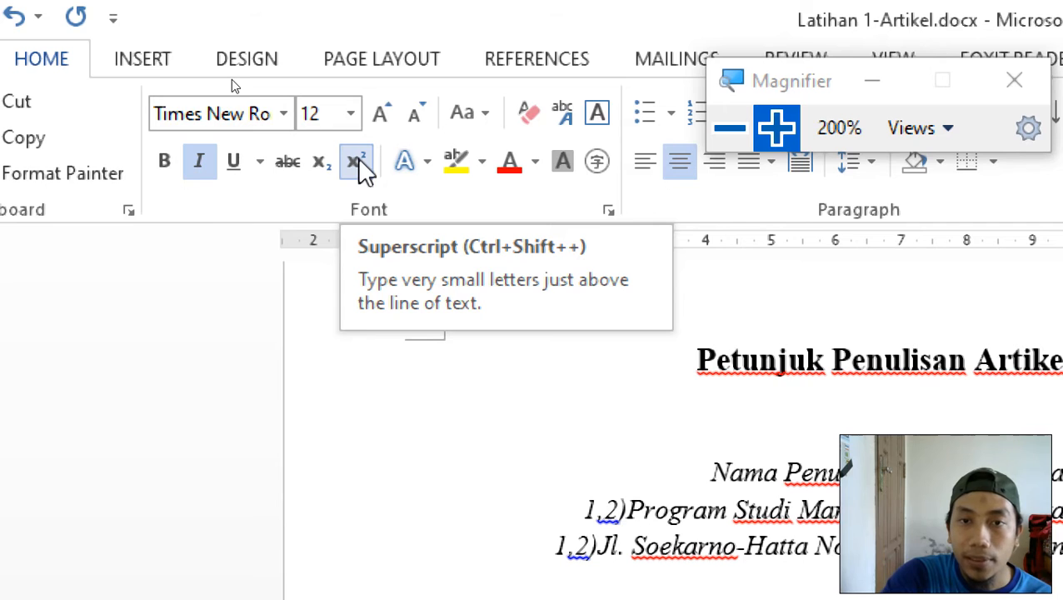
Make the "2)" after "Nama Penulis Kedua" superscript
click(670, 235)
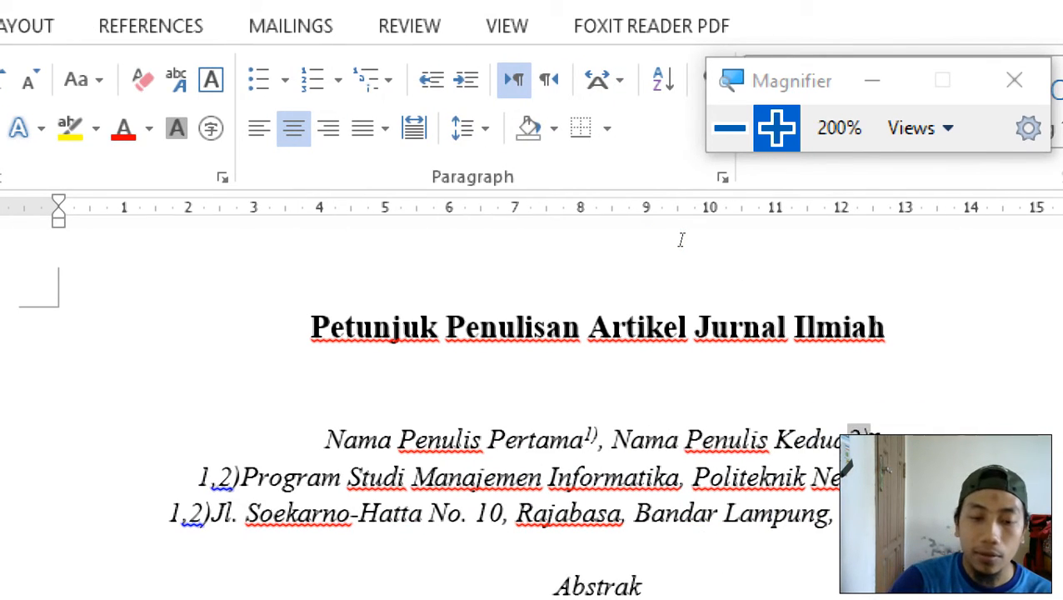
key(ctrl+shift+plus)
scroll(123, 233, down, 3)
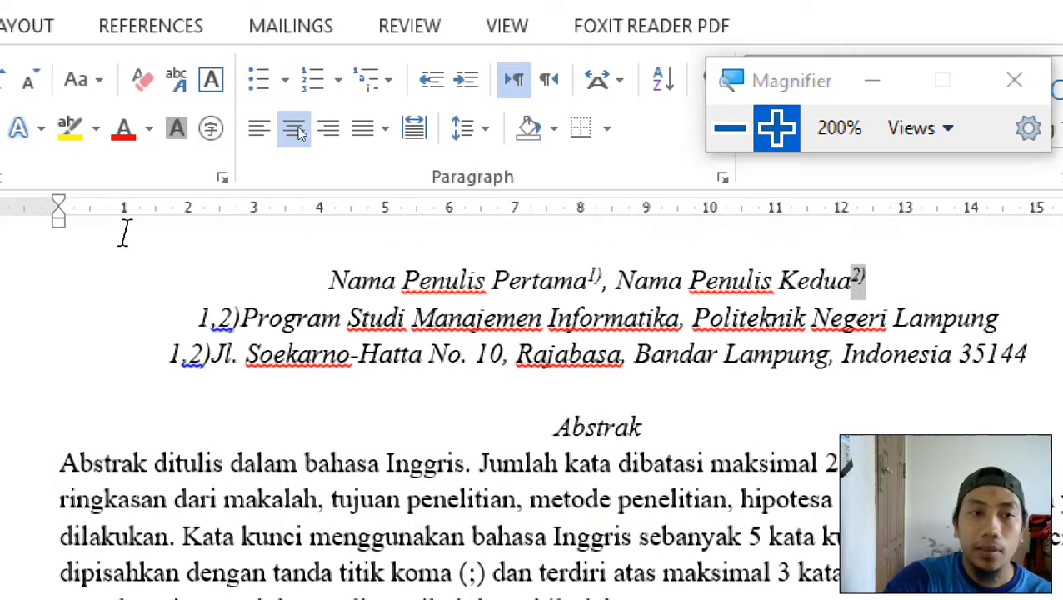
Make the "1,2)" in front of "Program Studi Manajemen Informatika" superscript
click(364, 175)
click(240, 318)
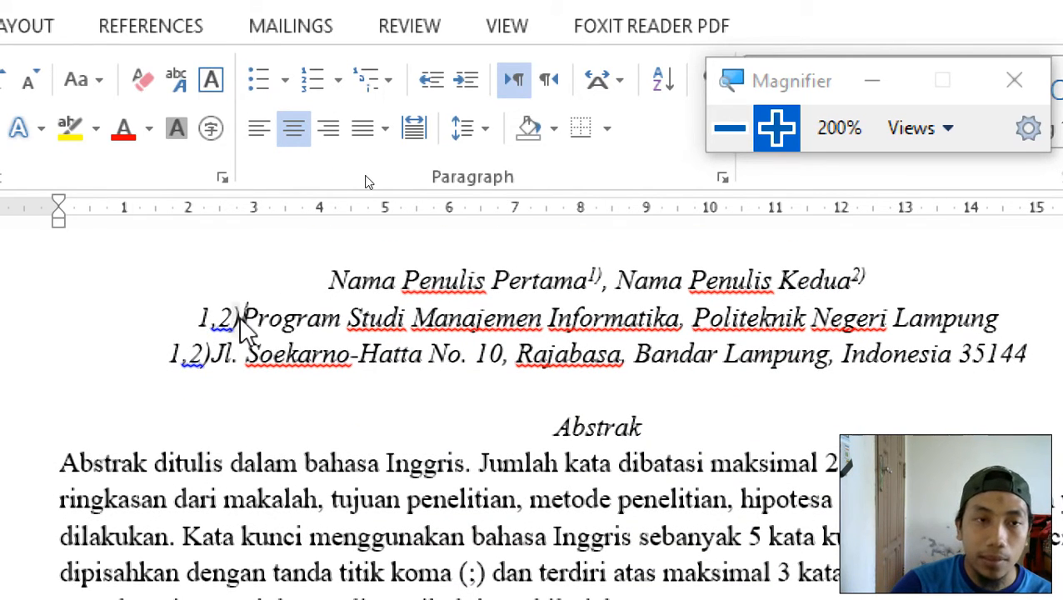
key(shift+Left)
key(shift+Left)
key(shift+Left)
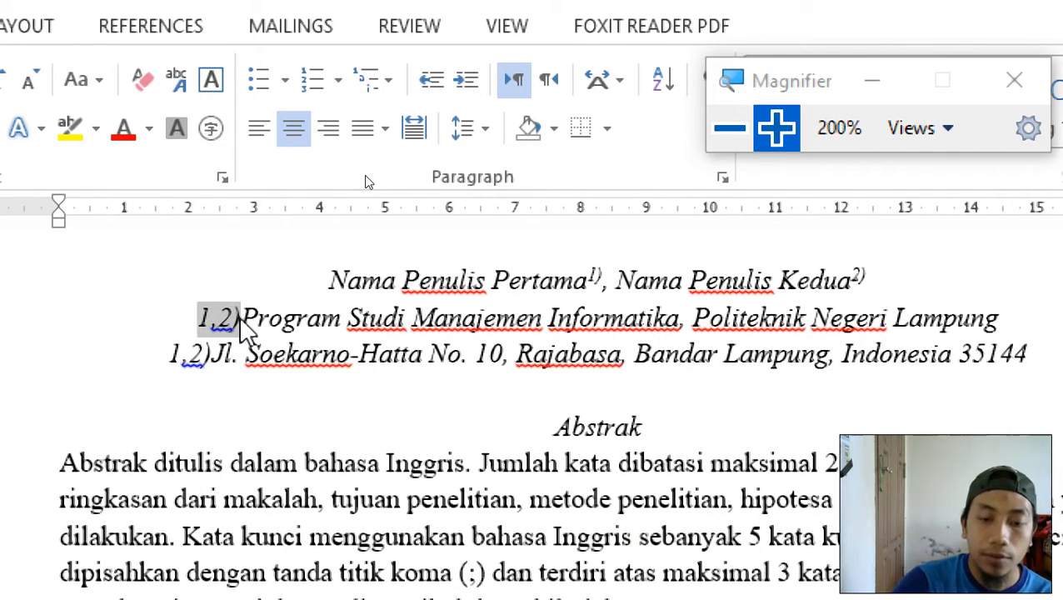
key(ctrl+shift+equal)
Make the "1,2)" at the start of the street address line superscript and clear the selection
key(Down)
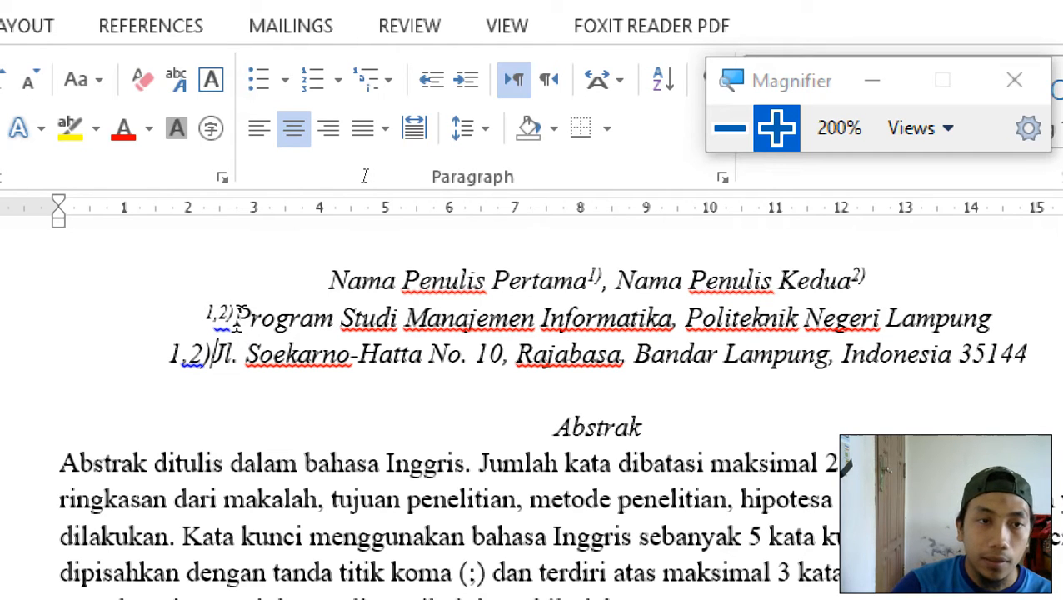
key(shift+Left)
key(shift+Left)
key(ctrl+shift+equal)
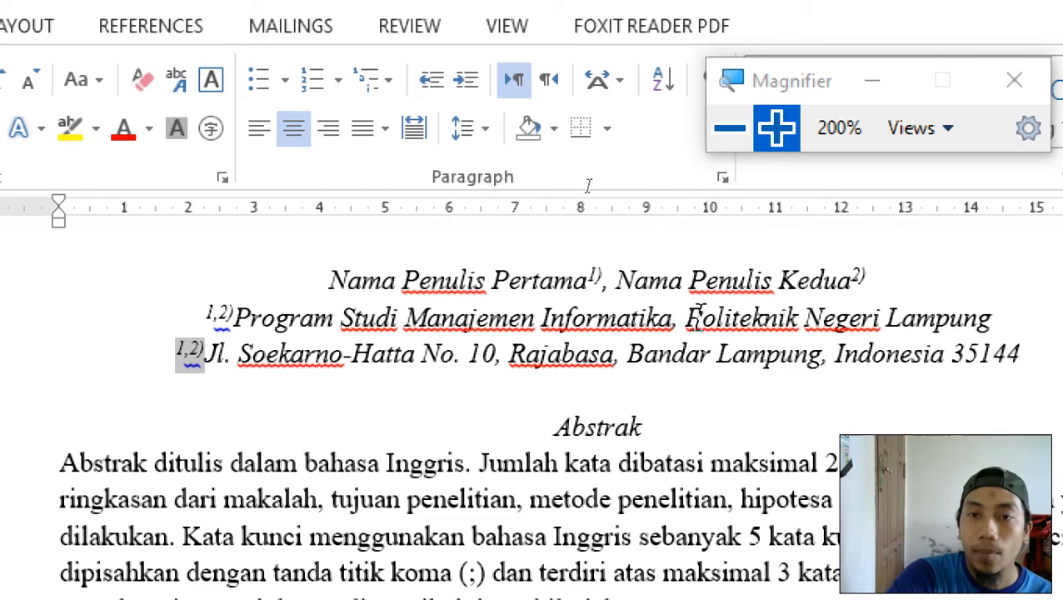
scroll(669, 356, up, 2)
click(481, 239)
scroll(552, 240, down, 3)
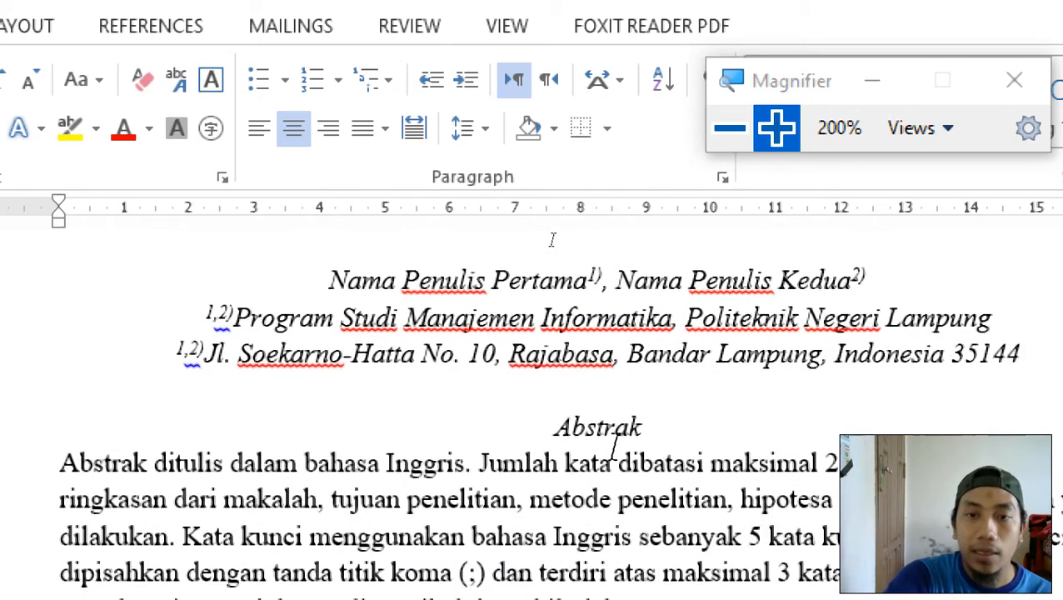
scroll(521, 252, down, 2)
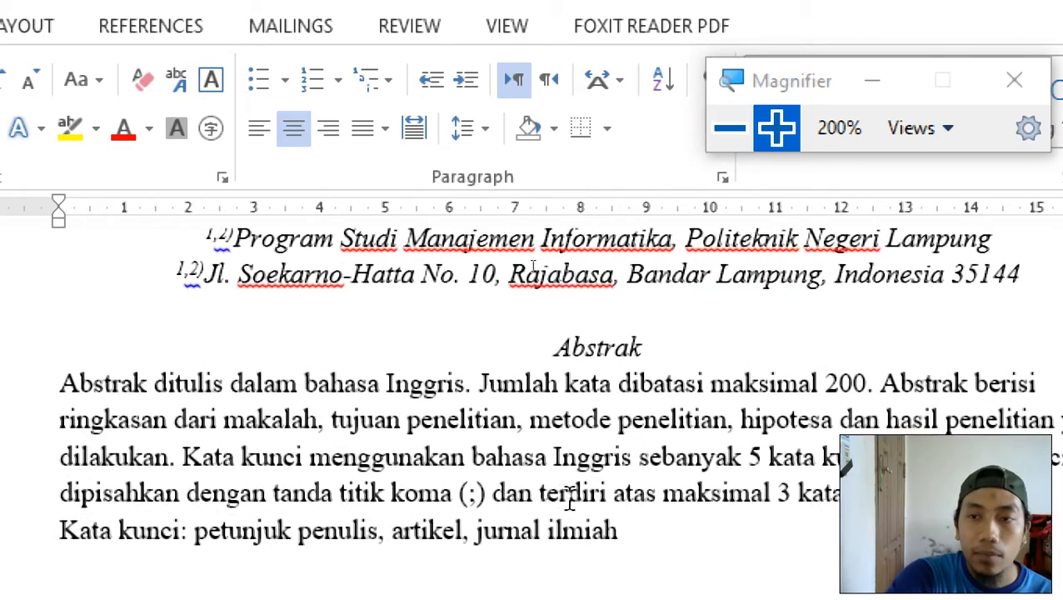
click(730, 128)
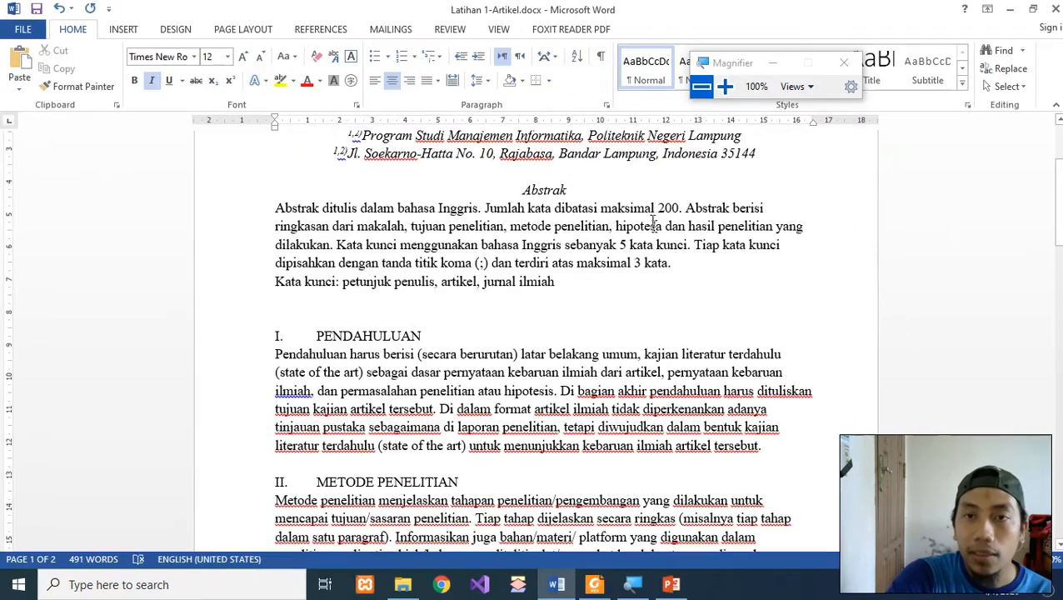
click(652, 226)
scroll(542, 233, up, 2)
scroll(428, 240, down, 1)
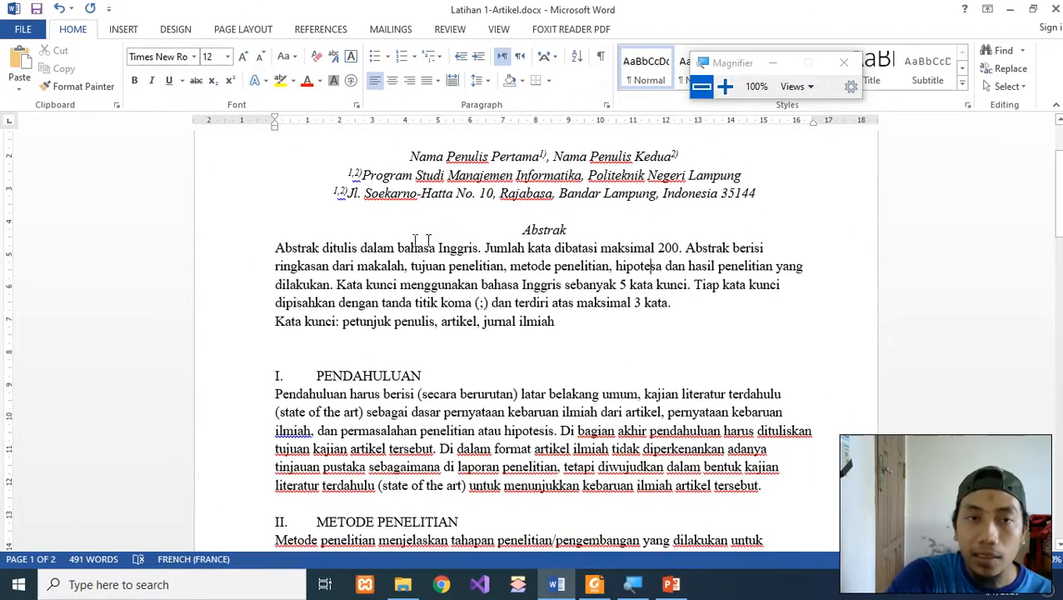
drag(275, 249, 502, 310)
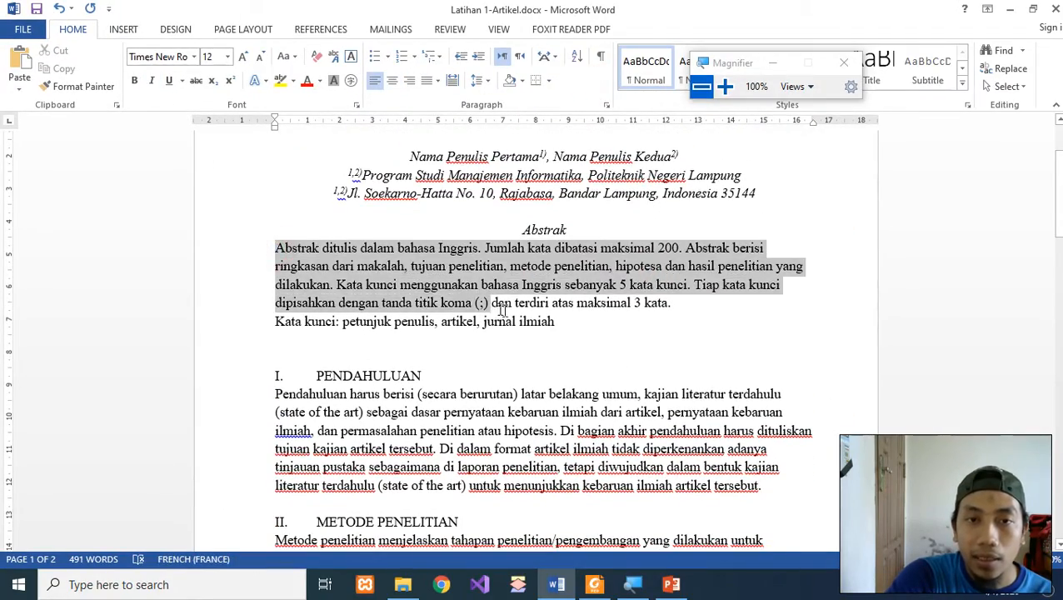
scroll(650, 458, down, 3)
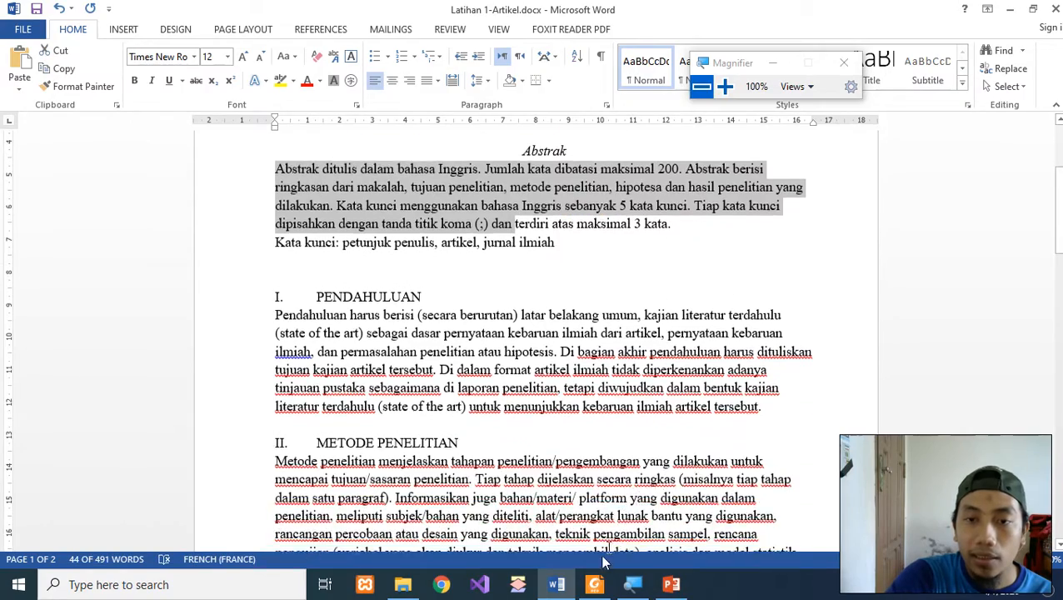
scroll(500, 333, down, 8)
scroll(486, 252, up, 9)
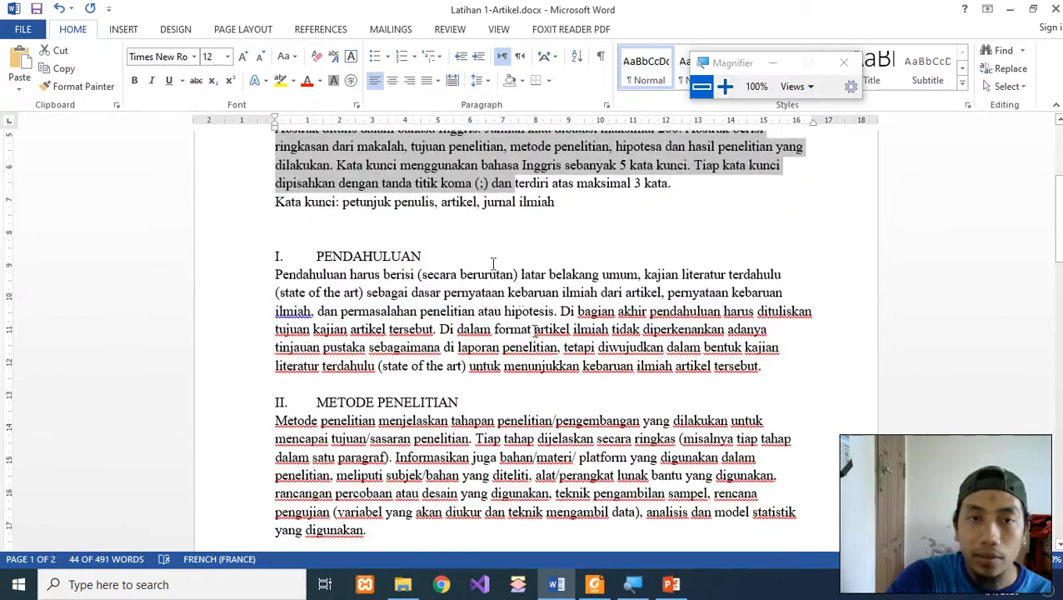
click(486, 253)
scroll(392, 292, up, 3)
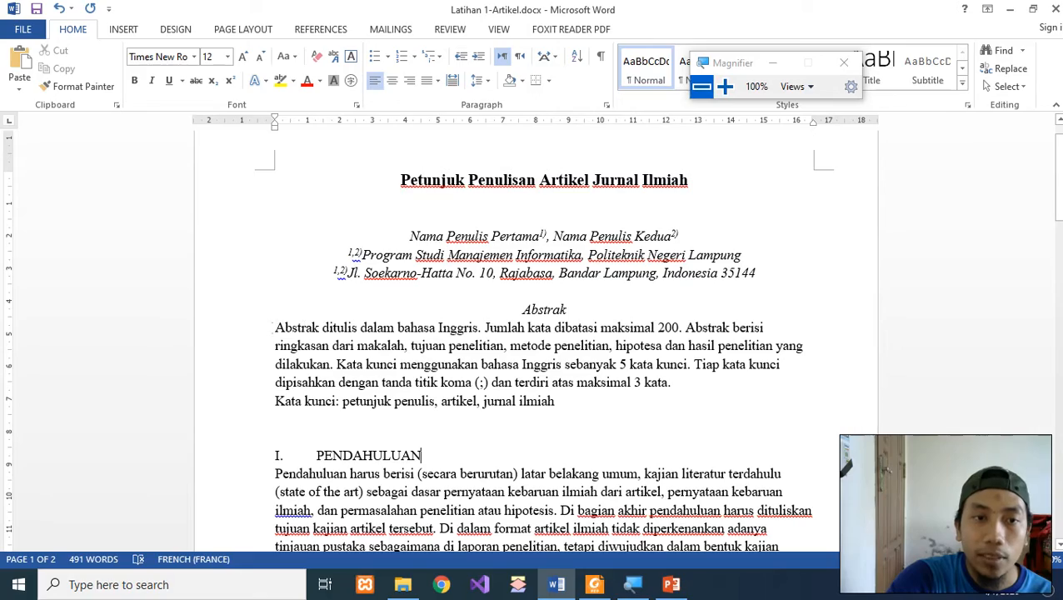
Justify all text from the abstract paragraph to the end of the article, and clear the selection
drag(269, 329, 491, 394)
click(496, 359)
scroll(516, 292, up, 11)
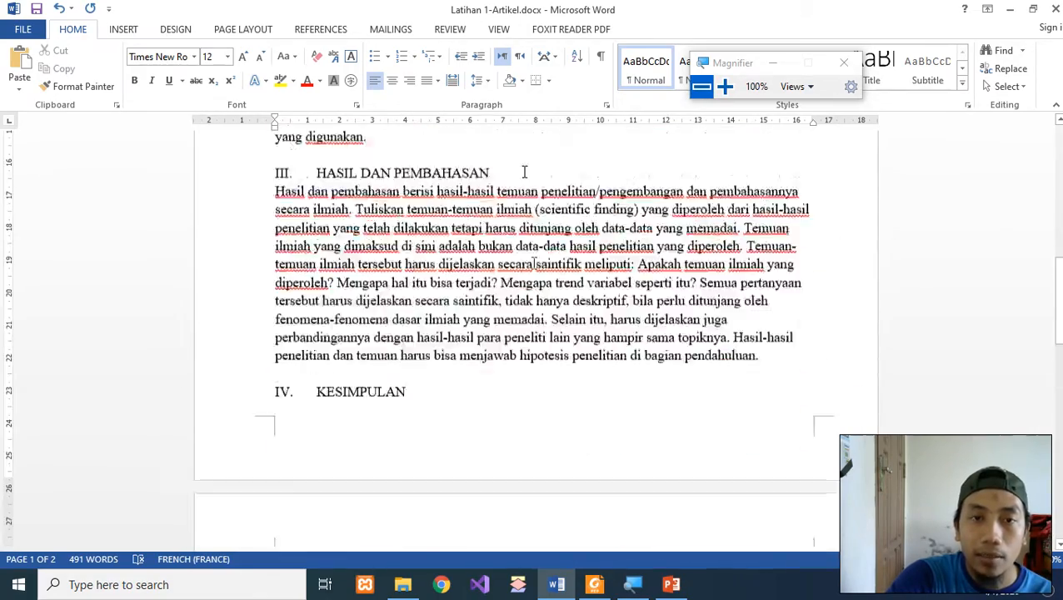
key(ctrl+a)
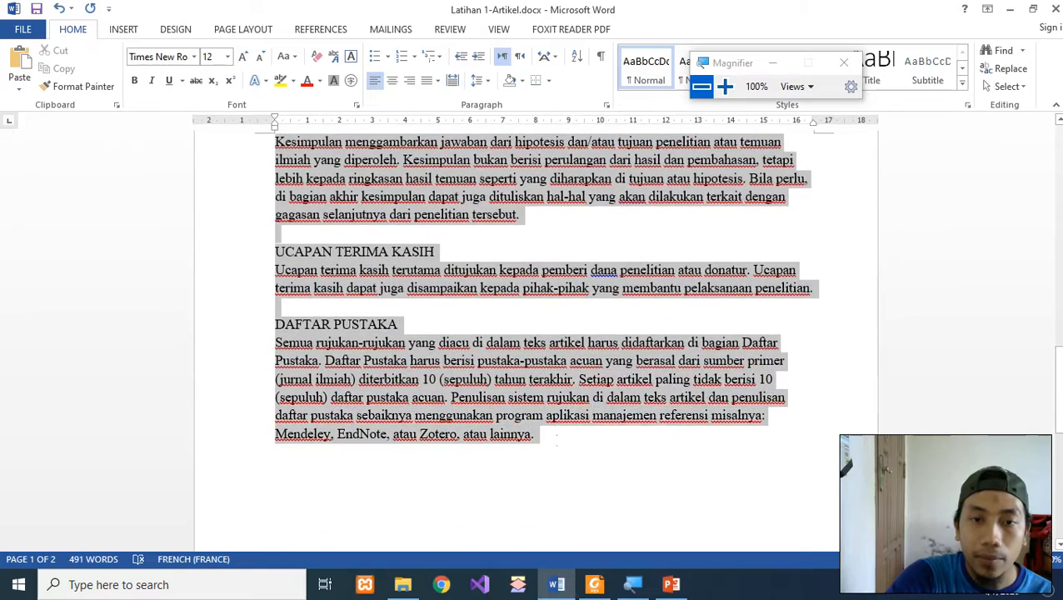
click(732, 102)
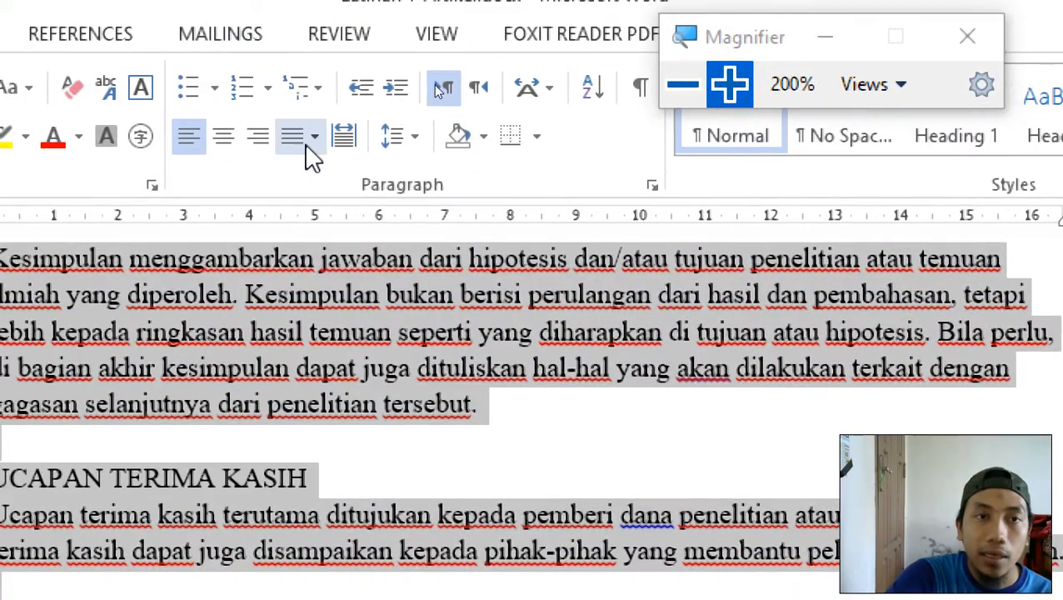
click(307, 143)
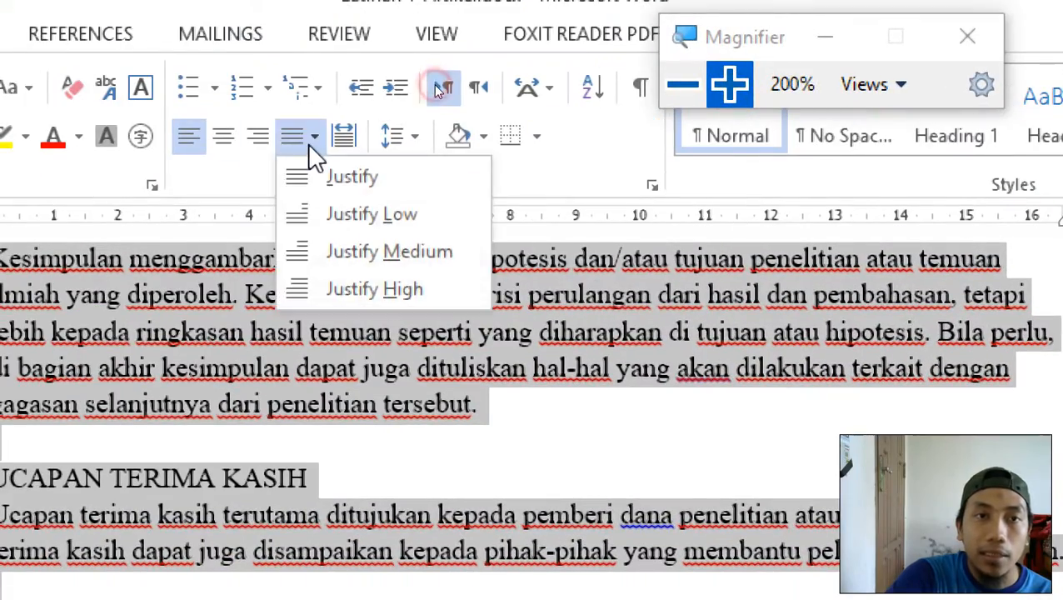
click(373, 180)
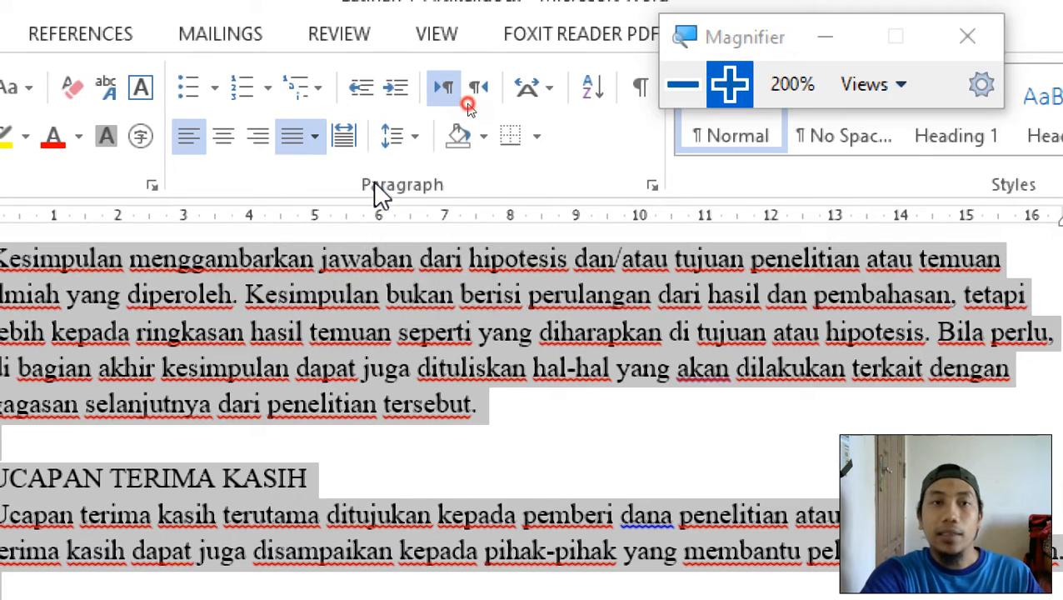
click(550, 379)
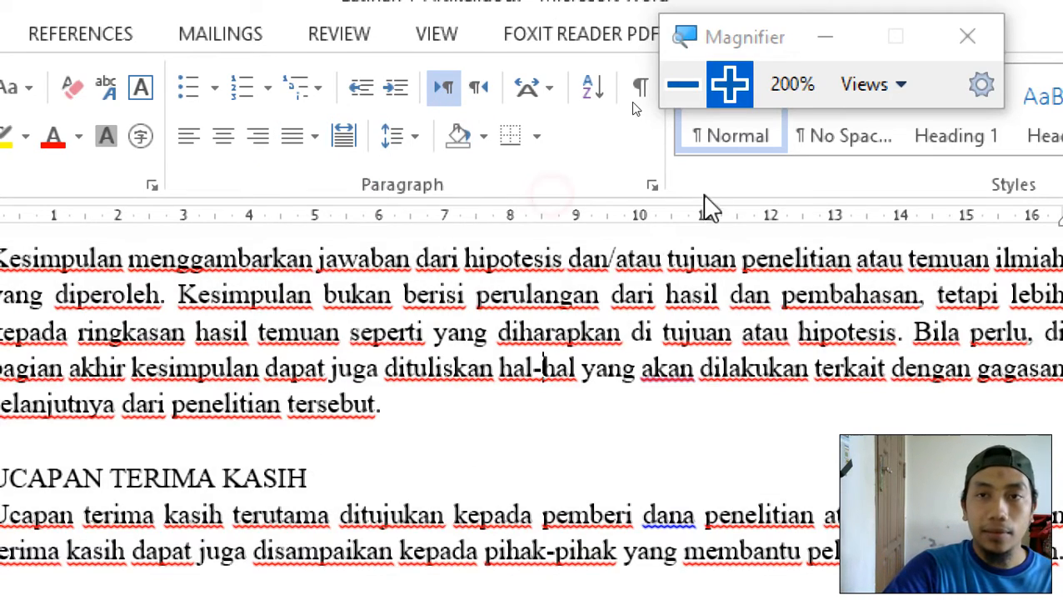
Return to the start of the document, switch to Latihan 1.pdf in Foxit Reader and examine how the abstract, keywords and section headings are formatted
scroll(233, 506, up, 5)
scroll(854, 379, up, 15)
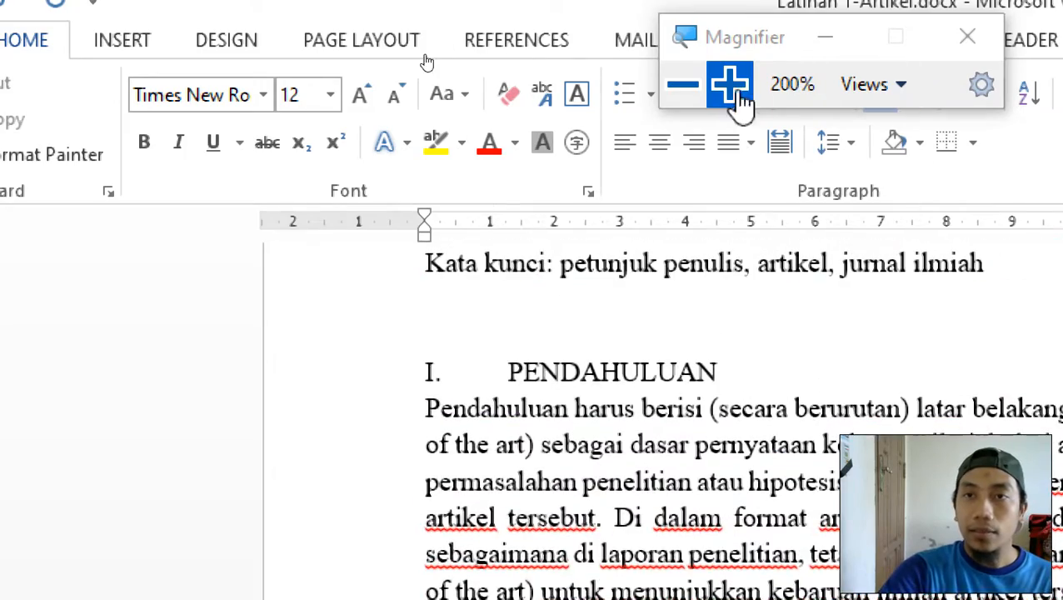
click(683, 84)
scroll(541, 342, up, 1)
scroll(429, 303, up, 3)
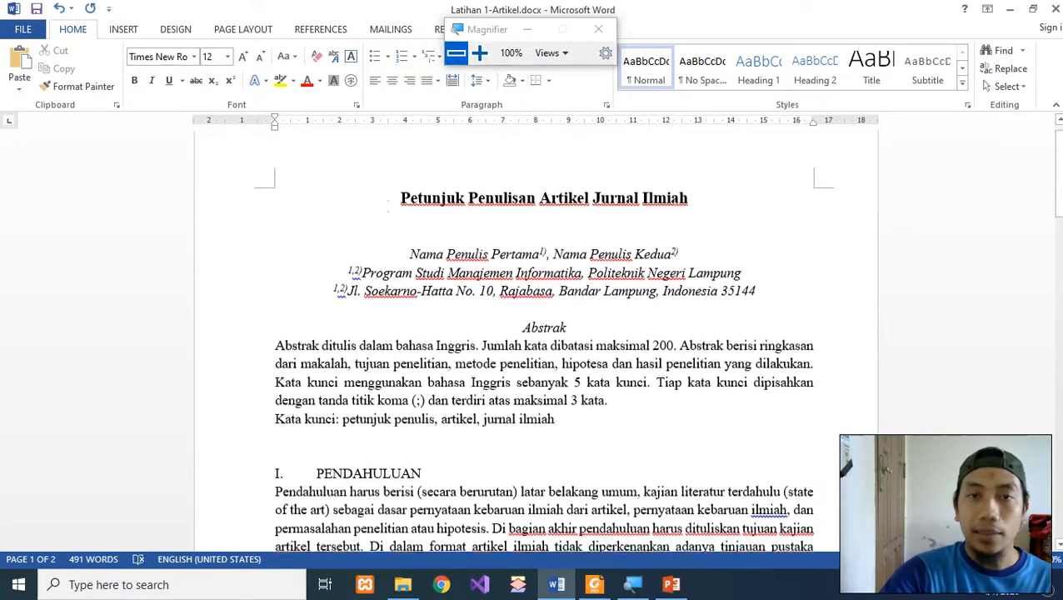
click(595, 584)
scroll(365, 370, down, 1)
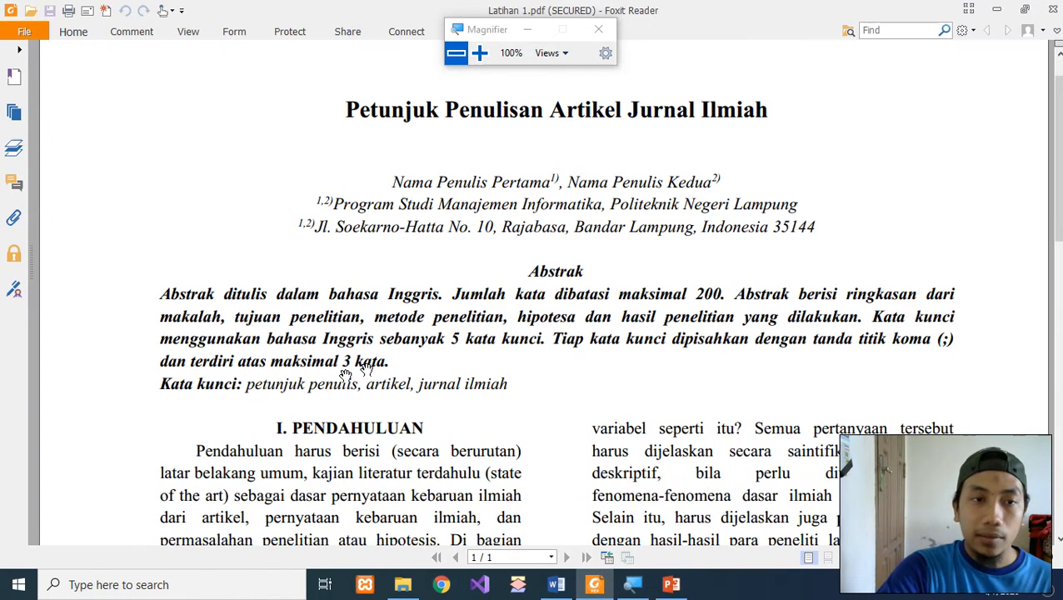
scroll(410, 367, down, 2)
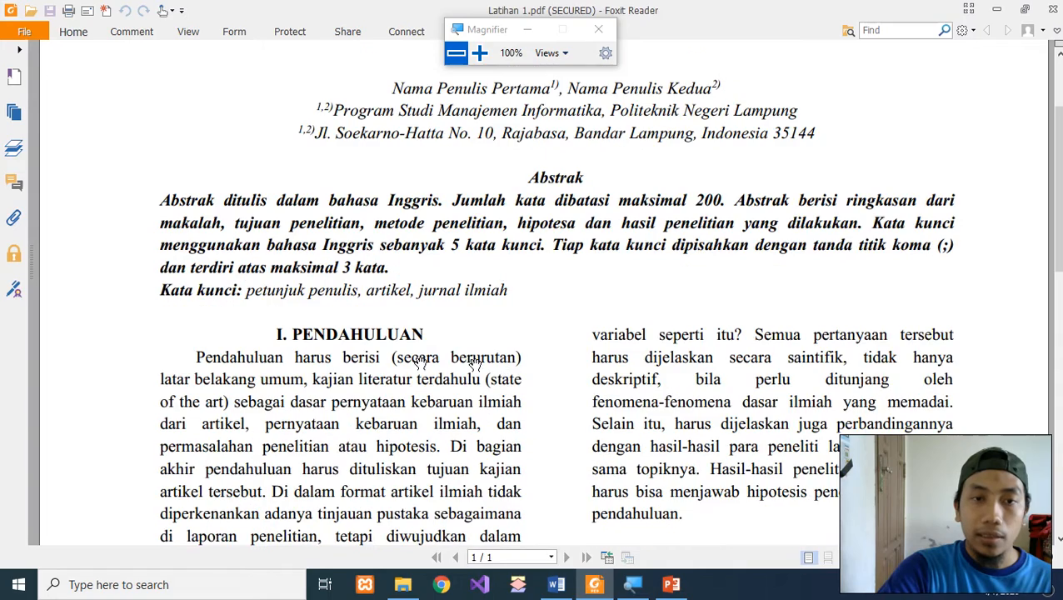
scroll(410, 336, down, 6)
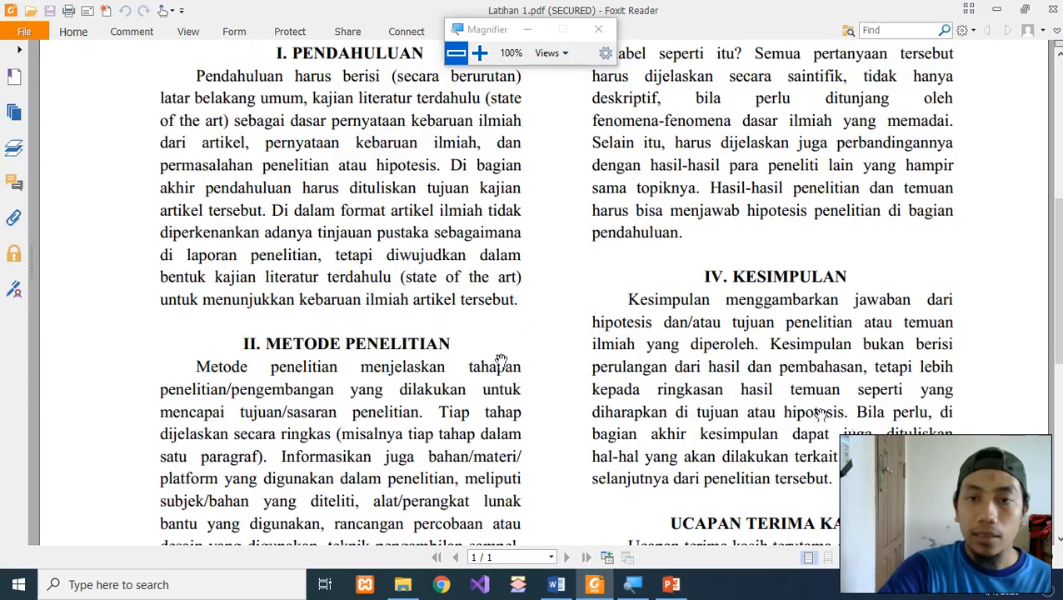
scroll(817, 413, down, 3)
scroll(788, 393, up, 8)
scroll(714, 349, up, 6)
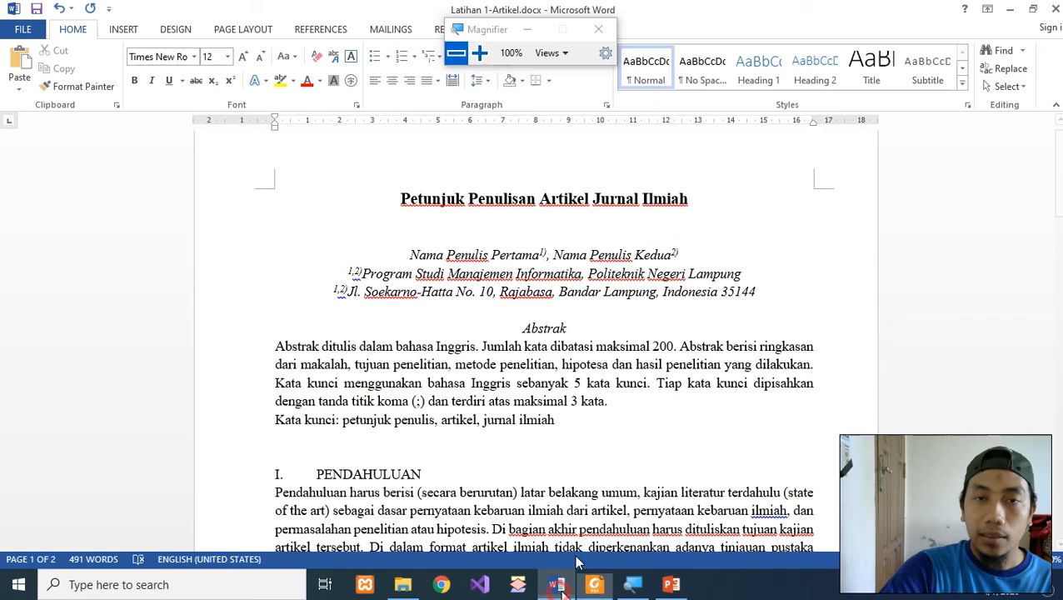
Switch back to Word and make the "Abstrak" heading, the abstract paragraph and the "Kata kunci:" label bold
click(556, 584)
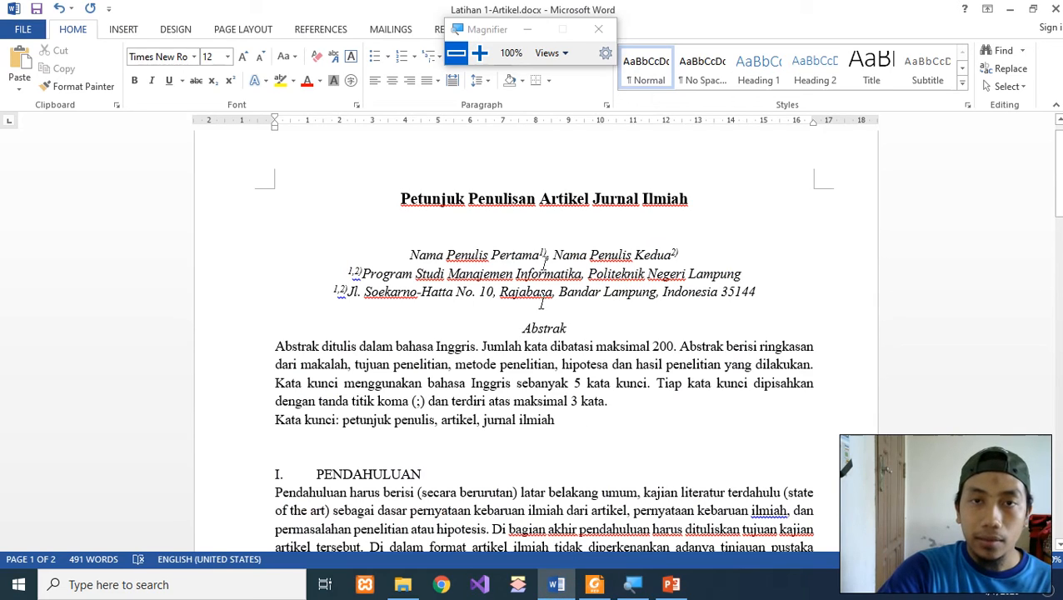
click(479, 53)
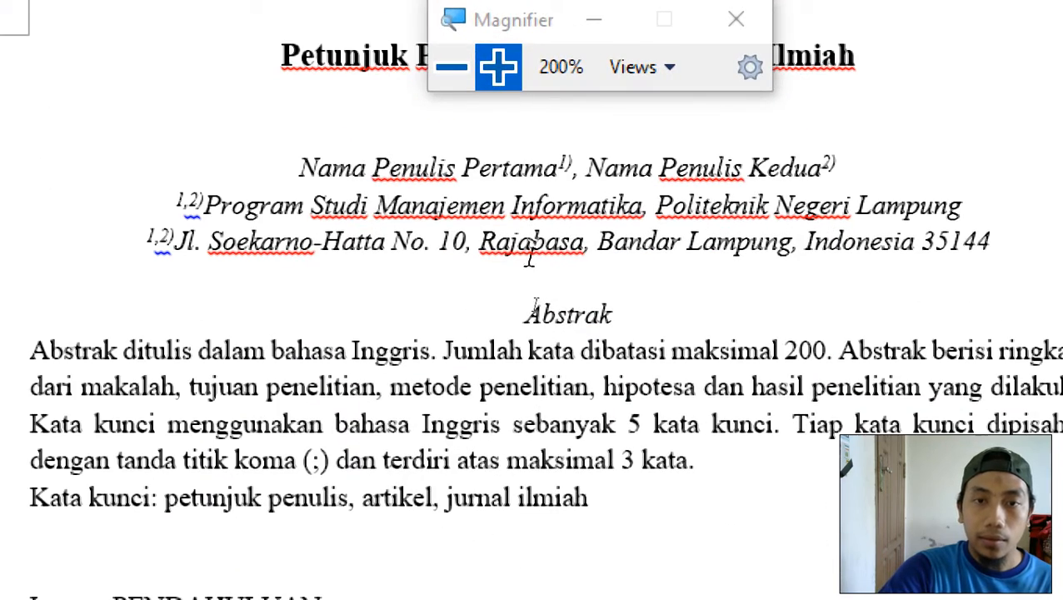
drag(535, 297, 159, 500)
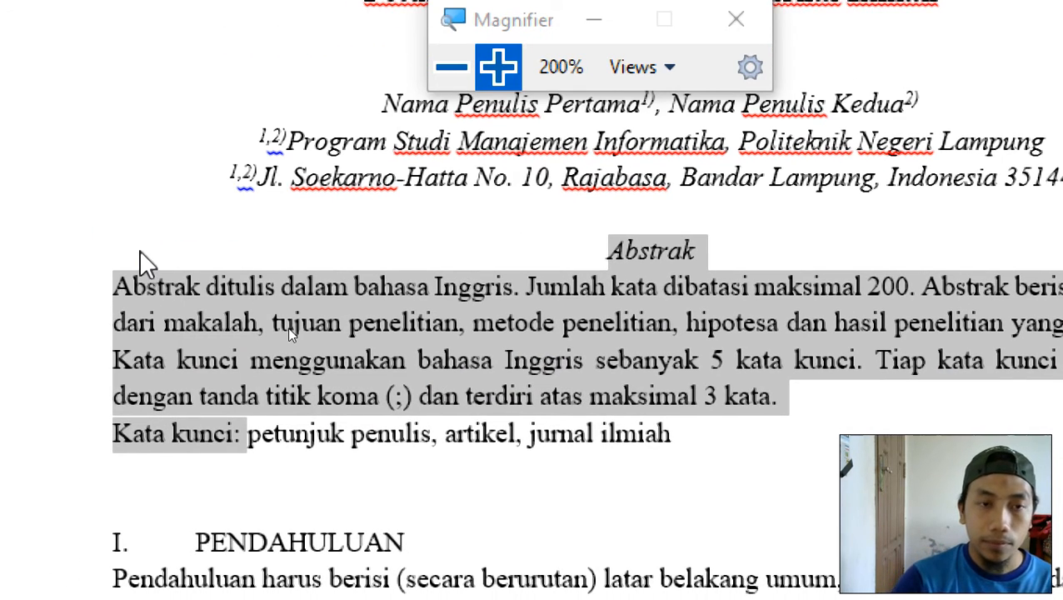
key(ctrl+b)
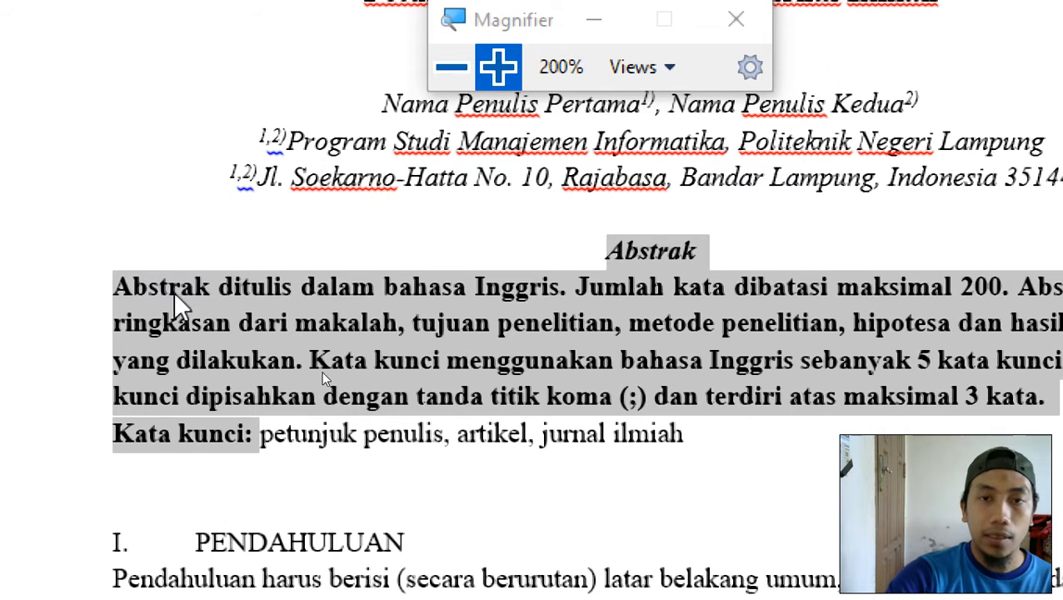
click(584, 362)
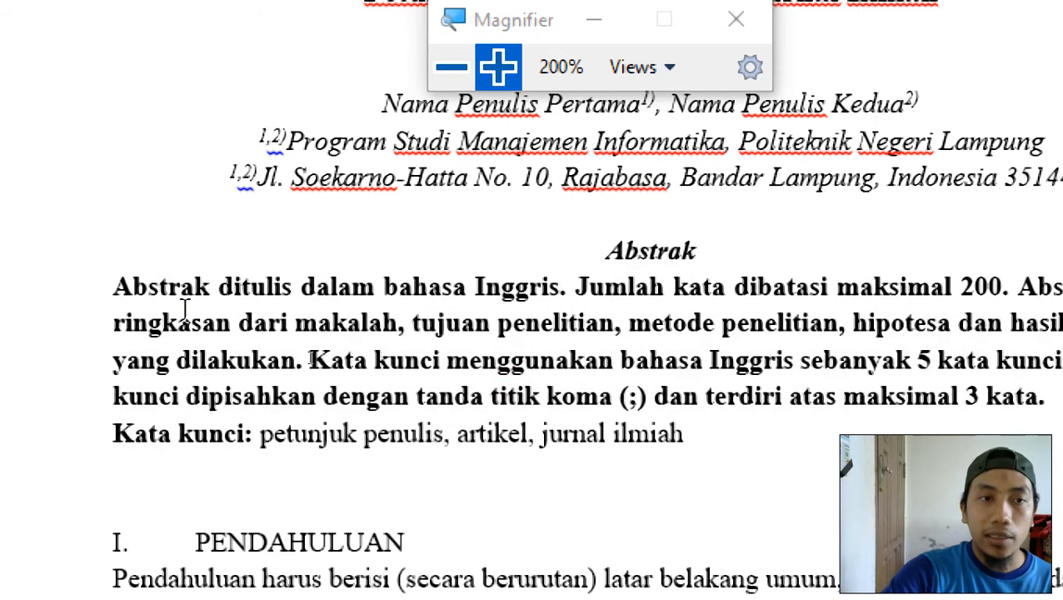
Italicize the abstract paragraph and the whole "Kata kunci" line, and clear the selection
drag(113, 291, 835, 444)
key(ctrl+i)
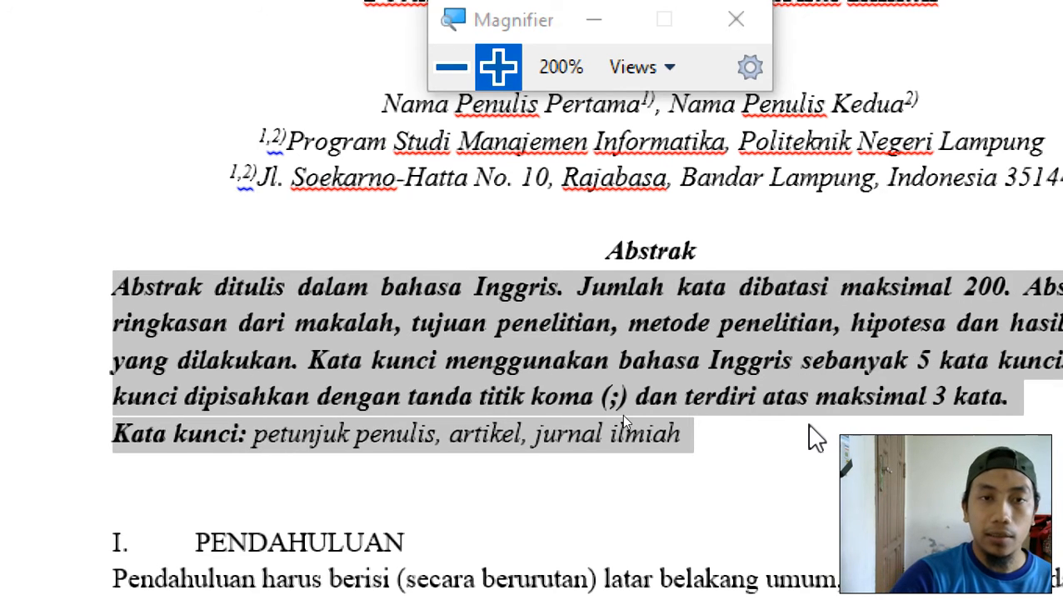
click(755, 437)
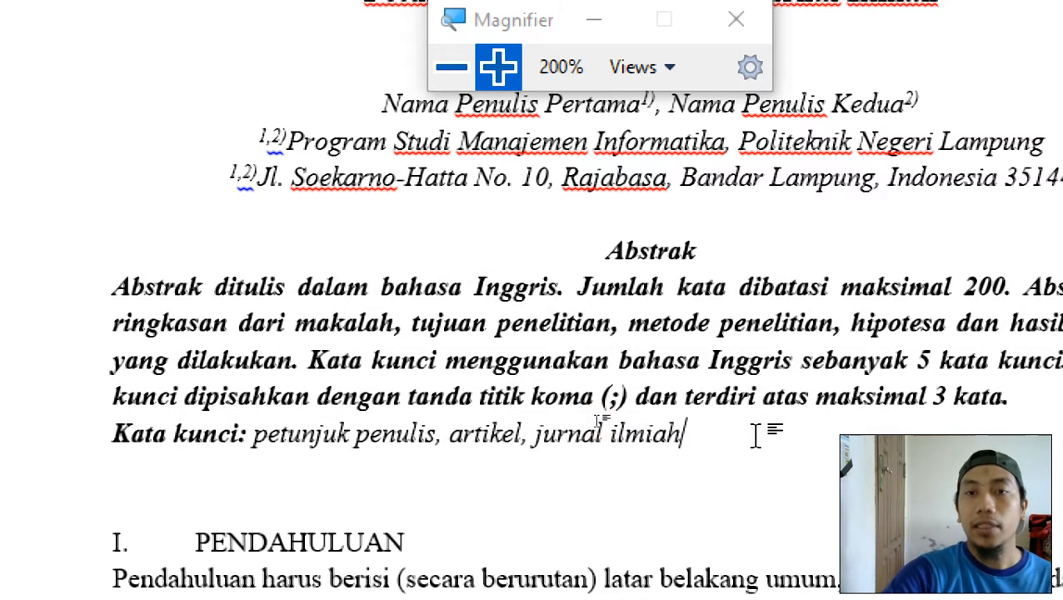
Delete the manual number "I." and the gap after it in front of the "PENDAHULUAN" heading
click(450, 69)
scroll(418, 356, down, 4)
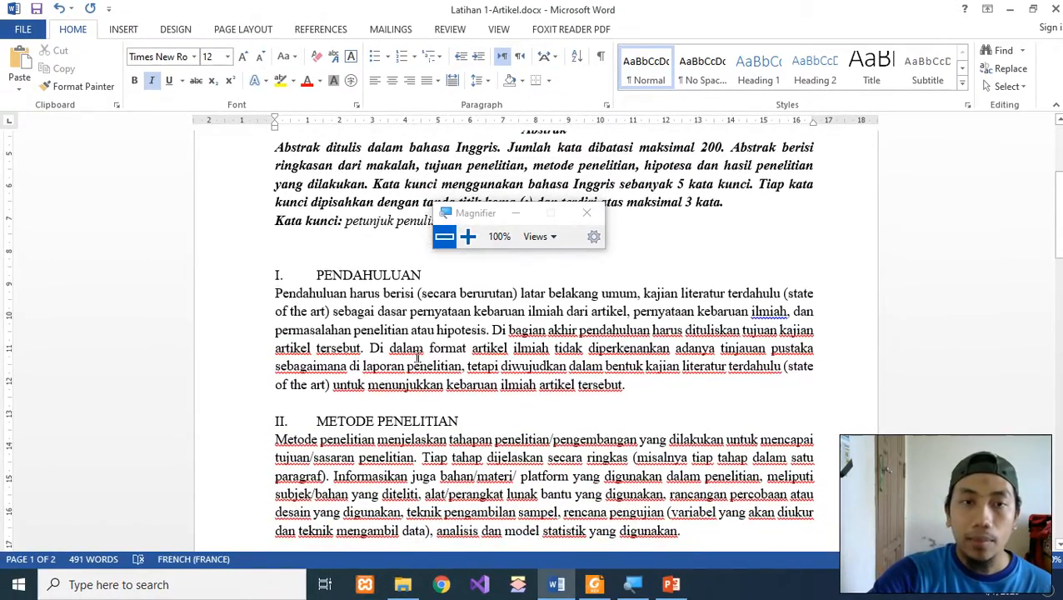
click(317, 275)
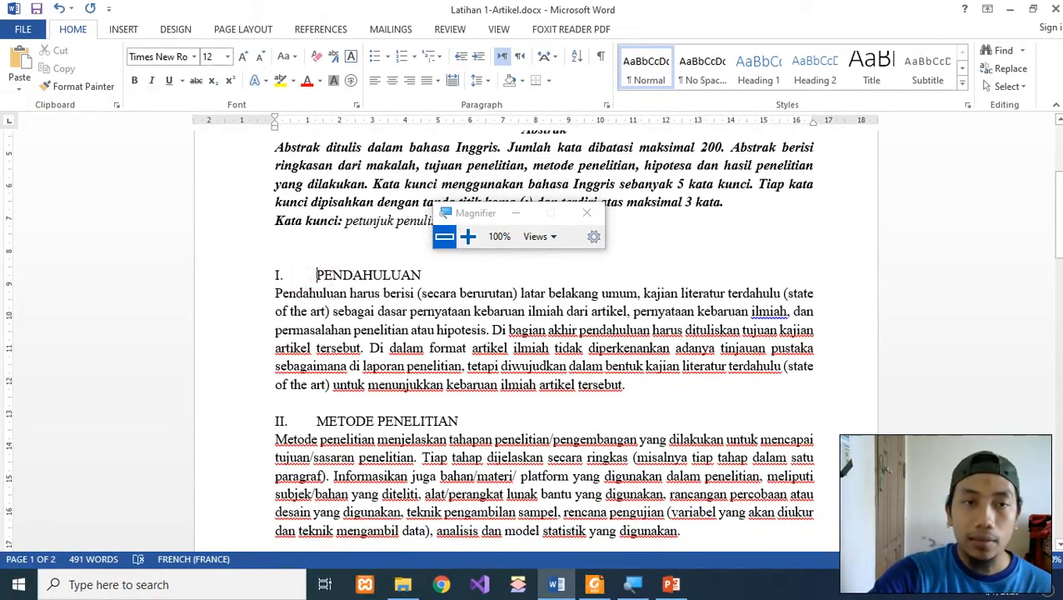
scroll(544, 341, up, 2)
scroll(544, 342, down, 2)
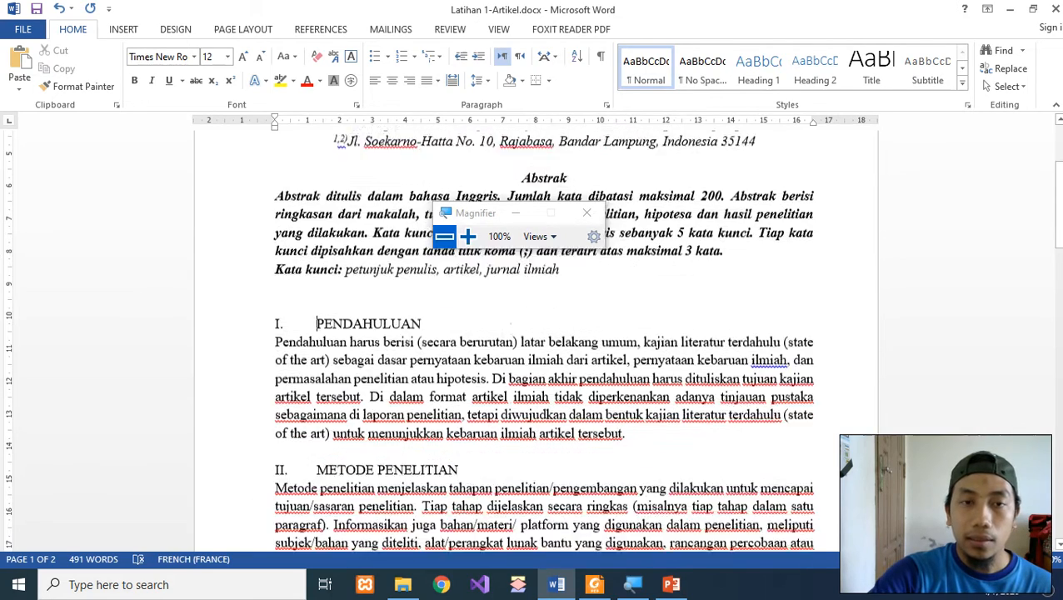
key(BackSpace)
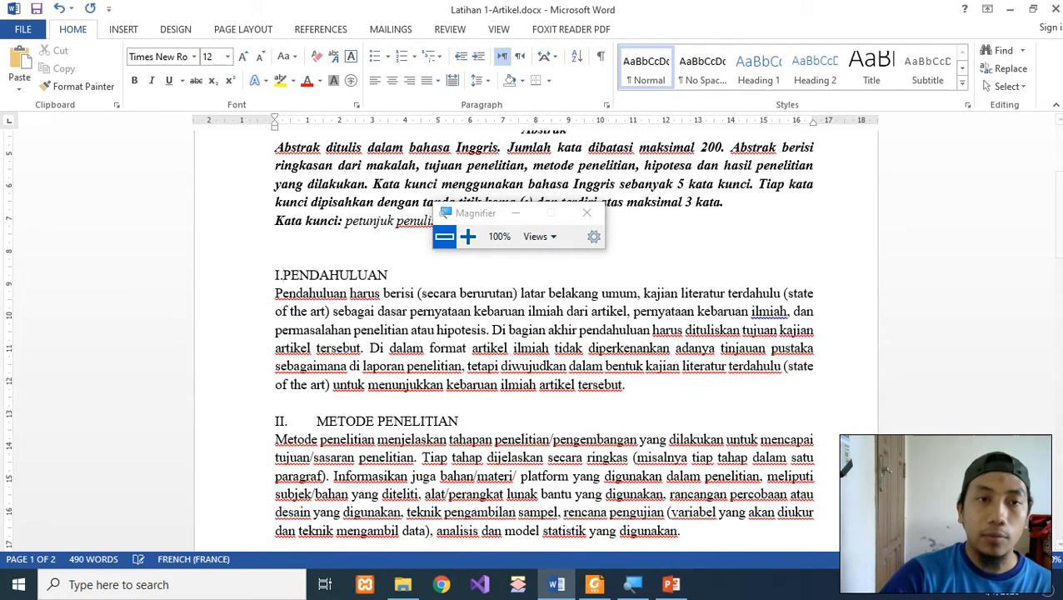
key(BackSpace)
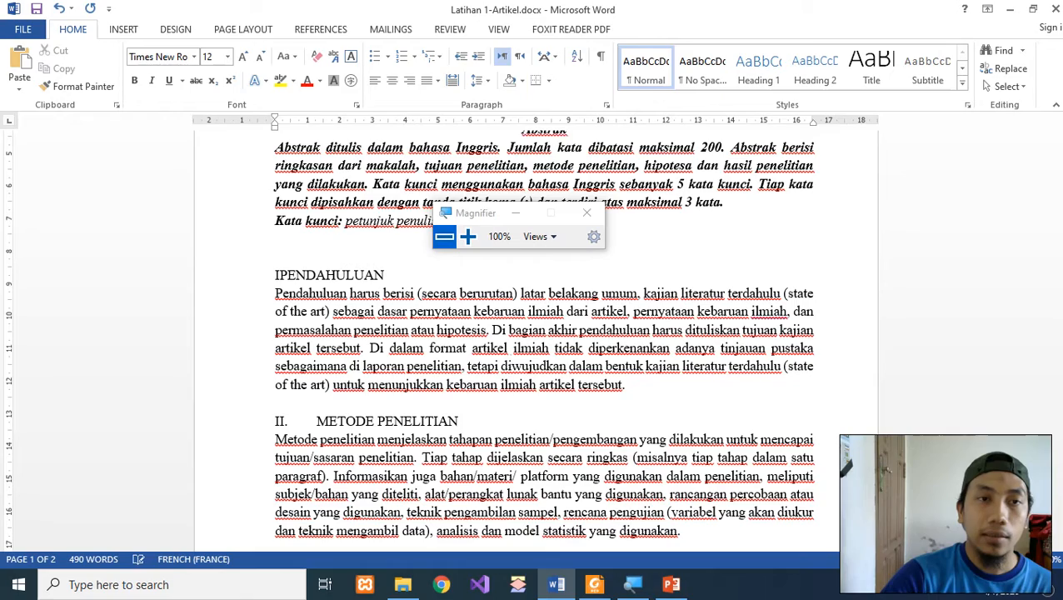
key(BackSpace)
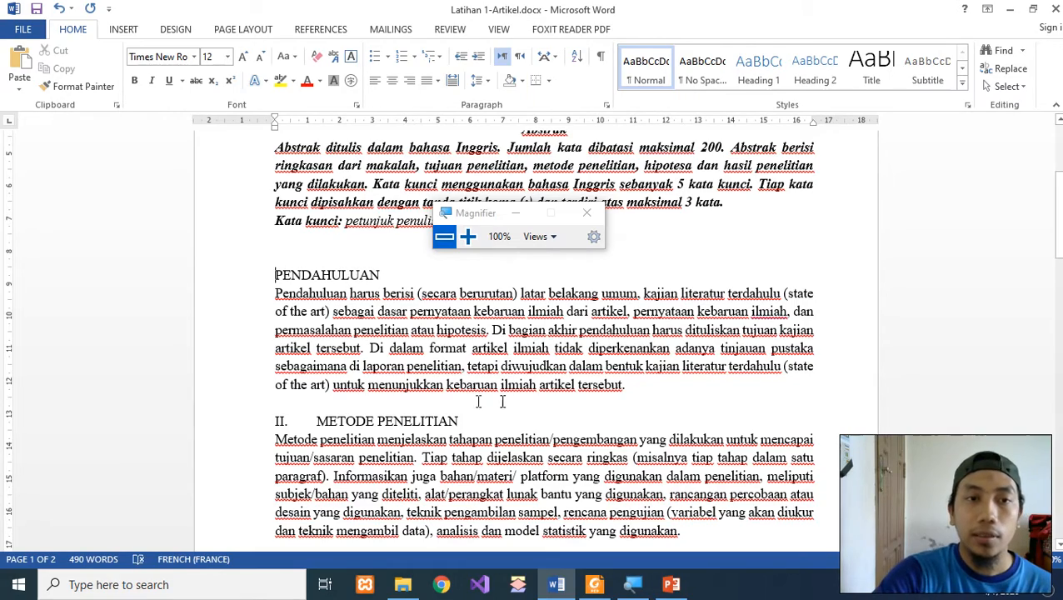
scroll(399, 350, up, 2)
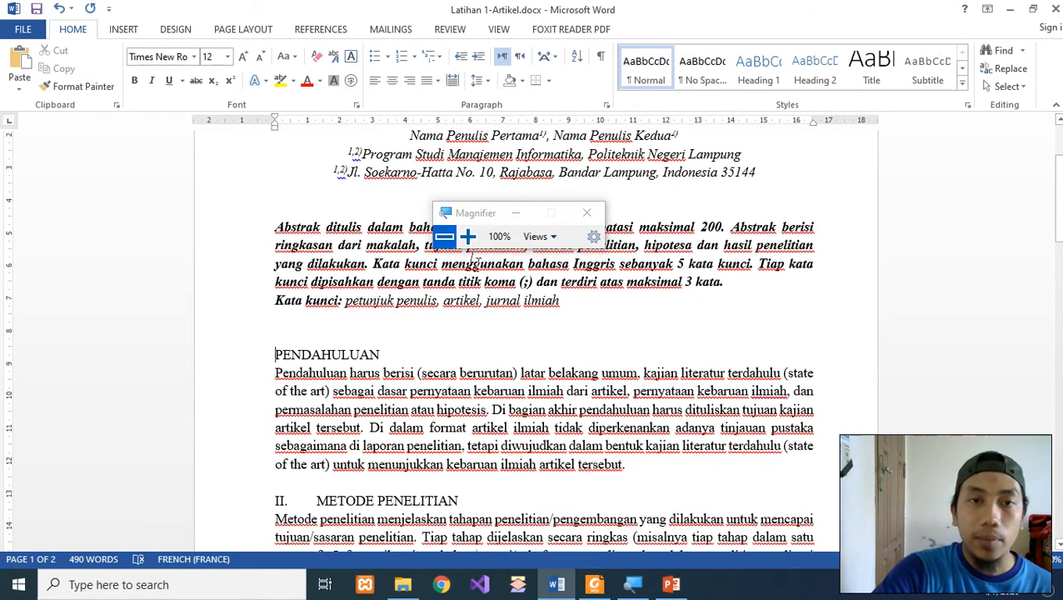
click(468, 236)
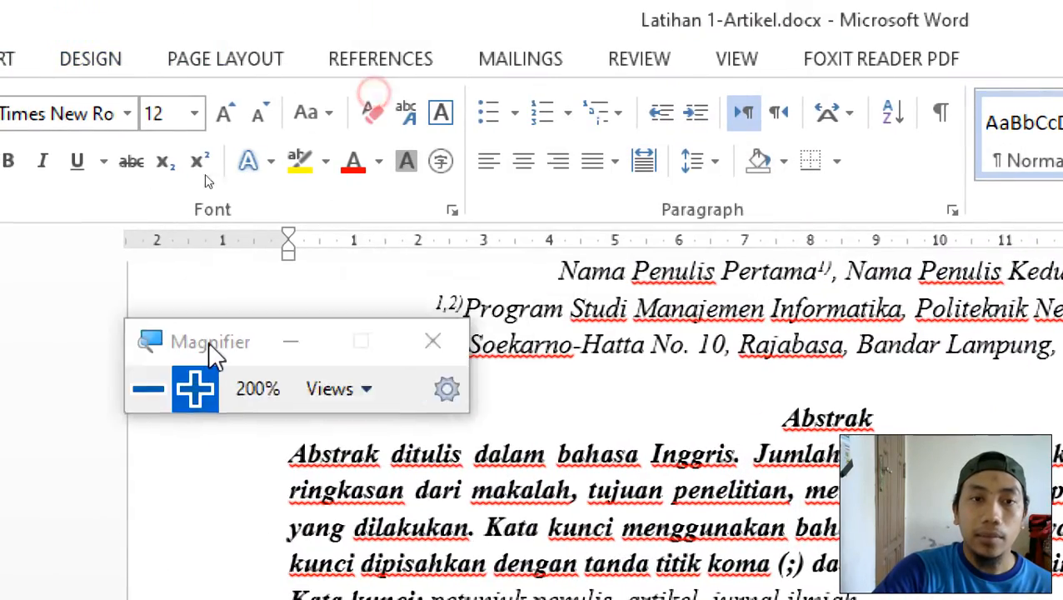
drag(210, 355, 29, 356)
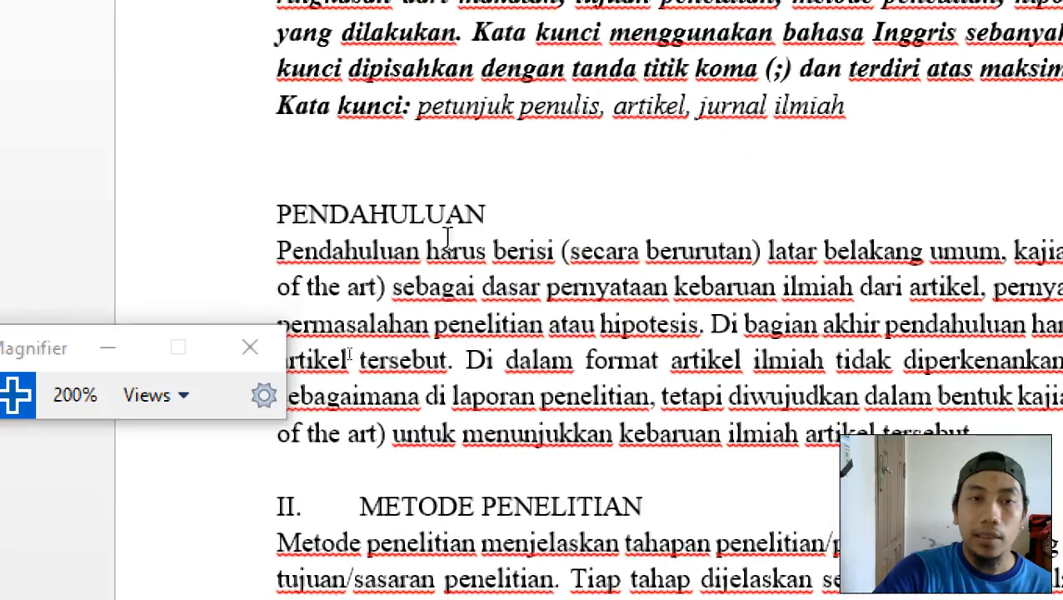
Number the "PENDAHULUAN" heading with the "I., II., III." Roman numeral format and make it bold
click(369, 212)
click(280, 213)
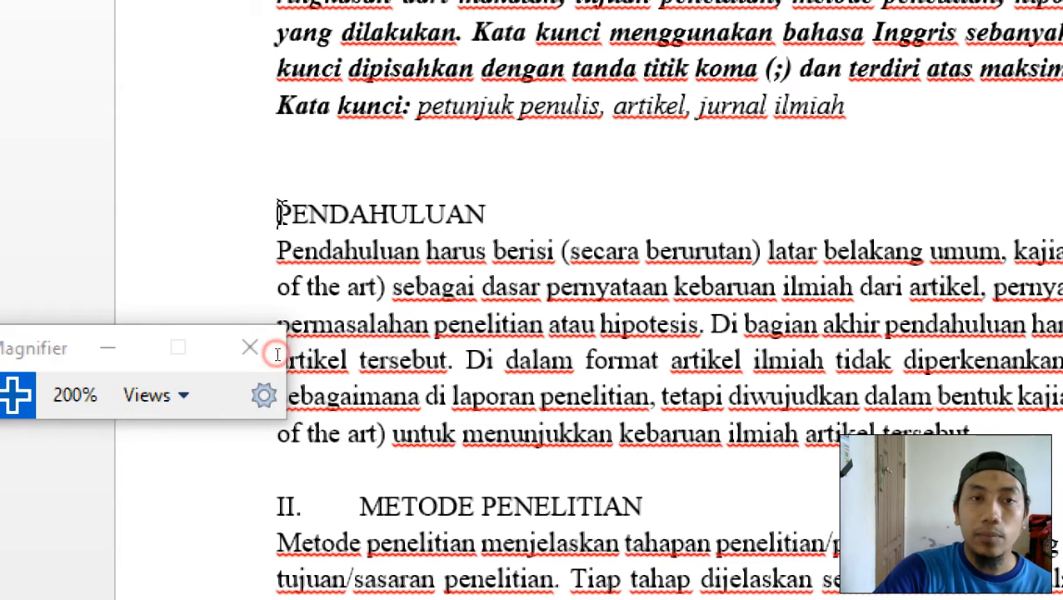
drag(280, 213, 510, 212)
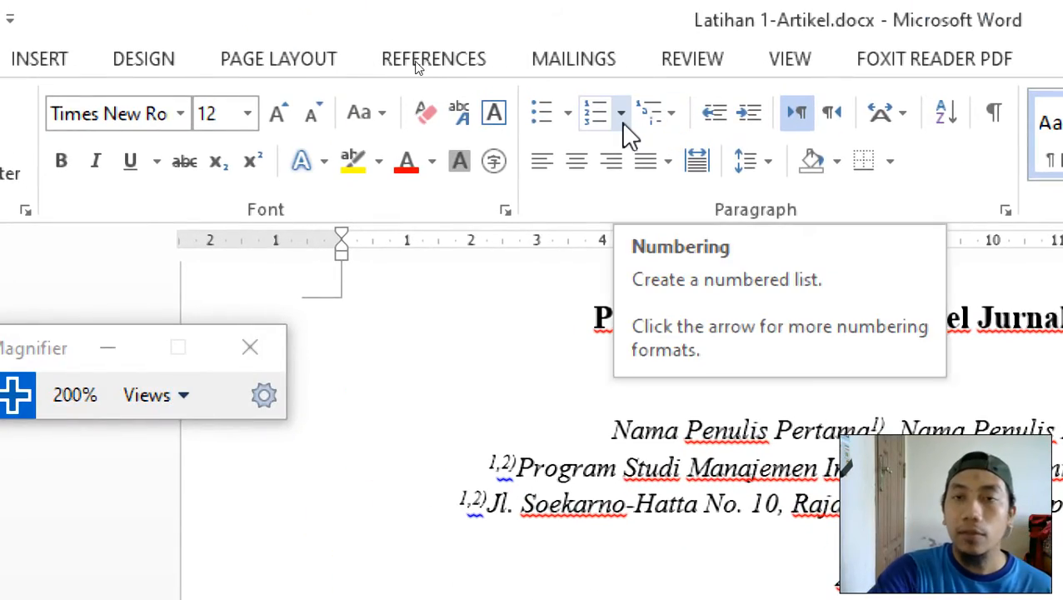
click(622, 116)
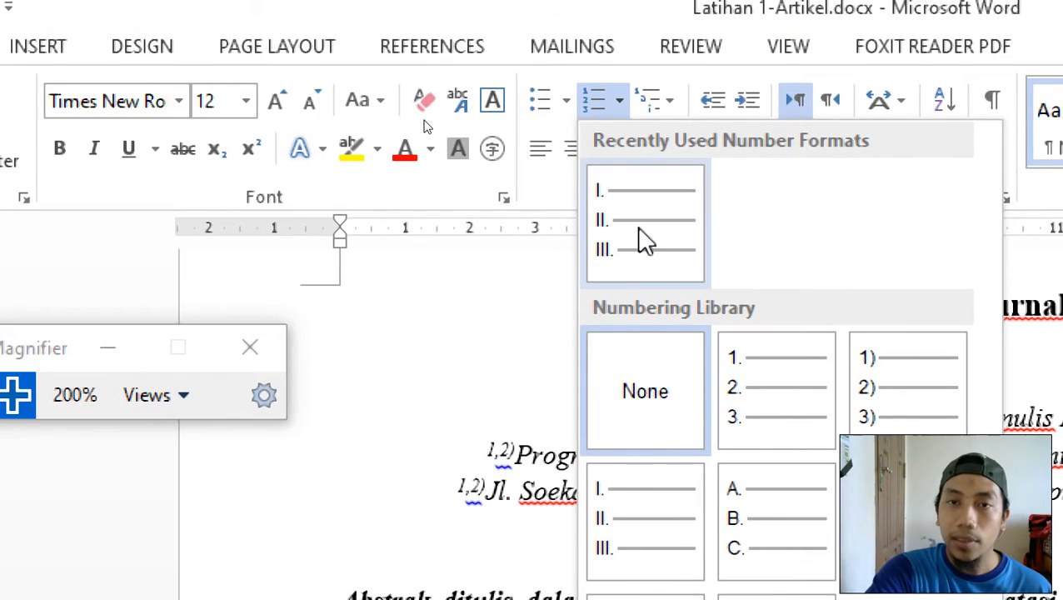
click(646, 242)
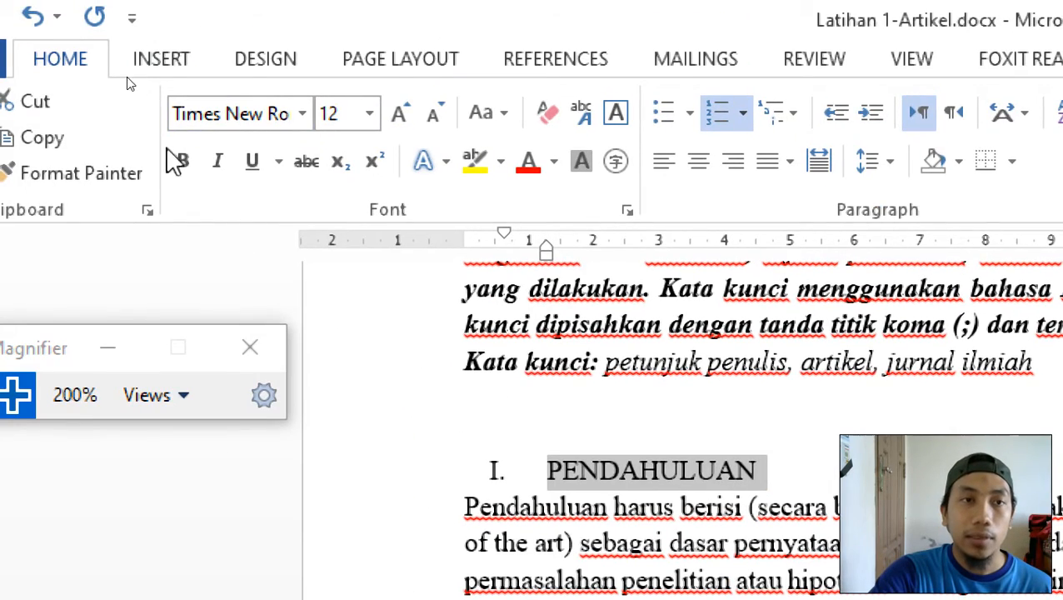
click(181, 162)
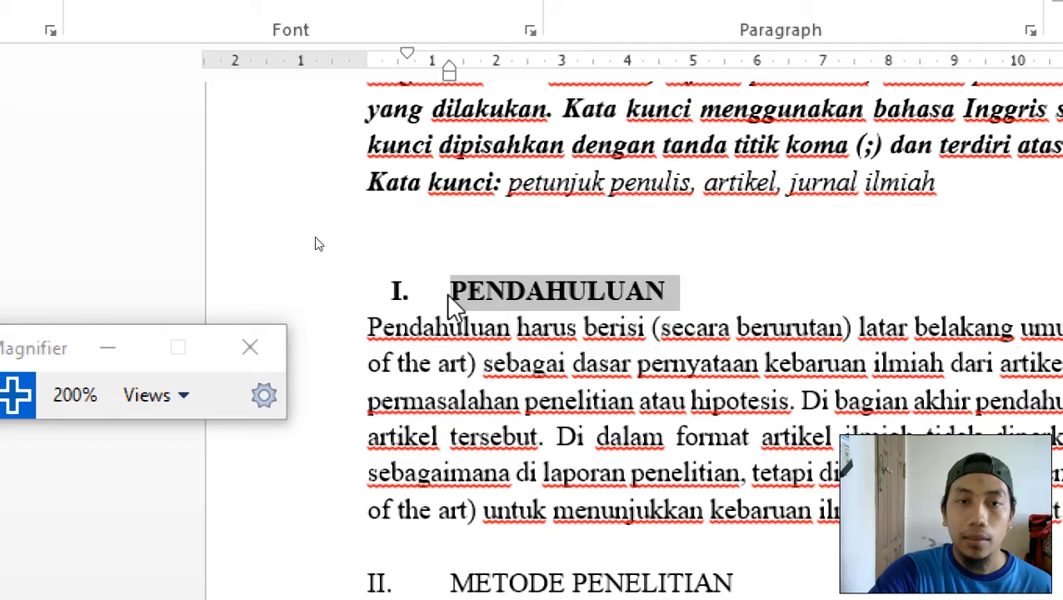
click(450, 298)
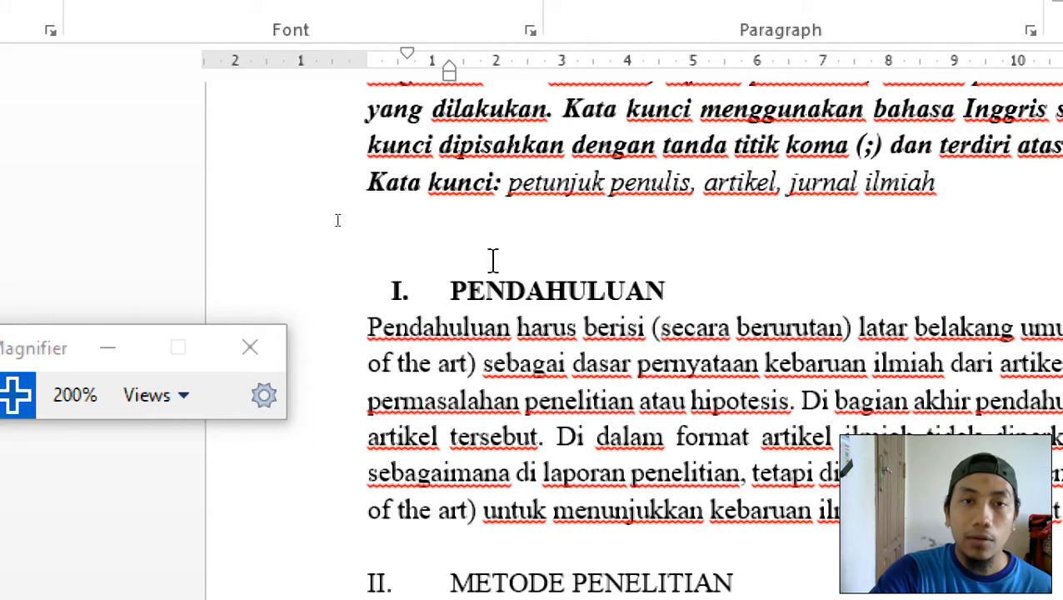
Reduce the "PENDAHULUAN" heading's indents so its number aligns with the left margin and its text starts about 0.5 cm in
scroll(338, 220, down, 1)
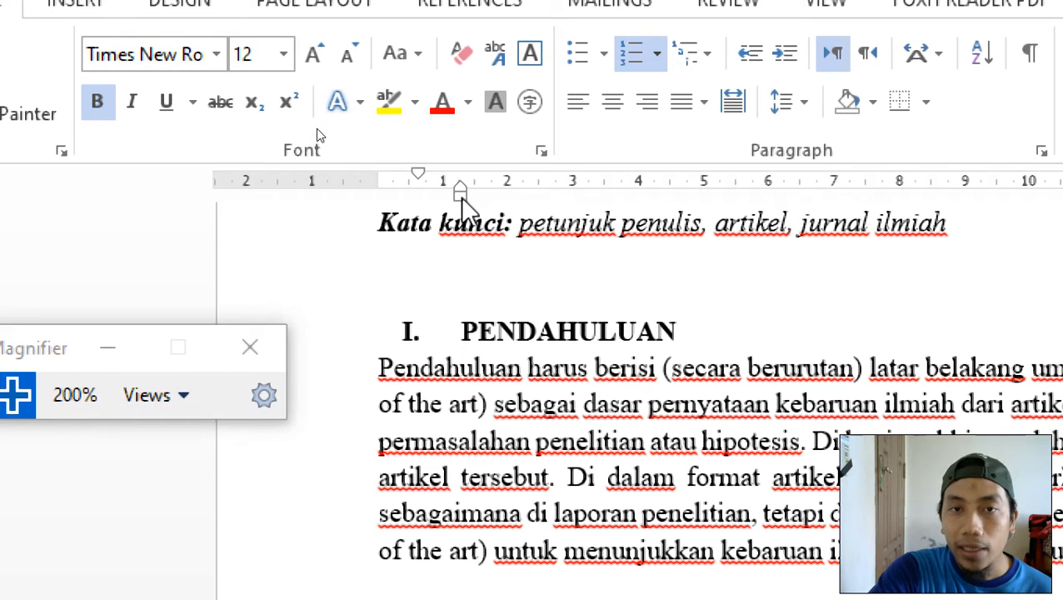
mouse_move(461, 194)
mouse_down()
mouse_move(524, 195)
mouse_move(427, 198)
mouse_up()
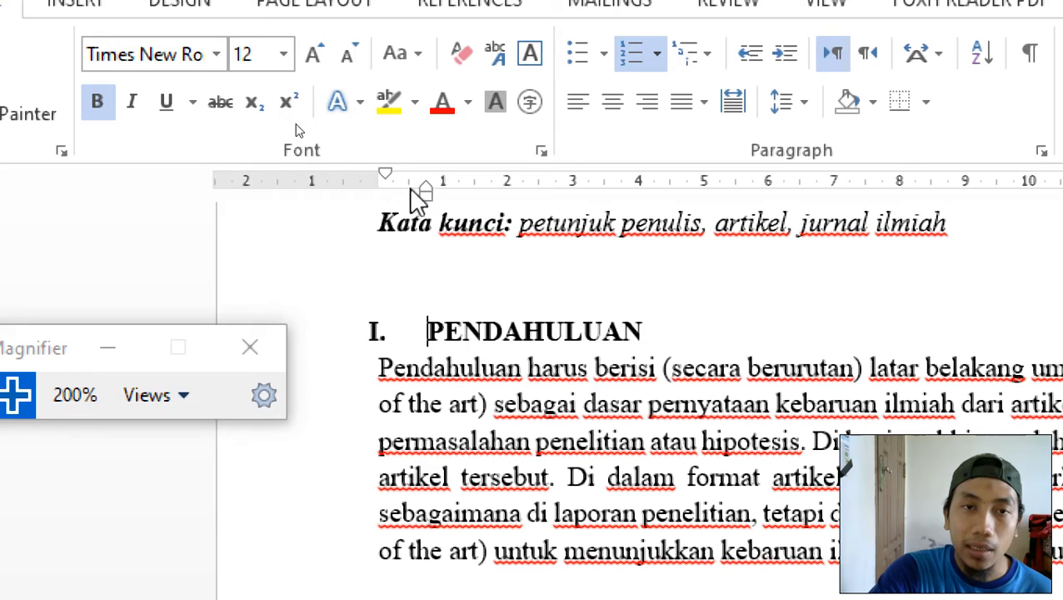
mouse_move(425, 196)
mouse_down()
mouse_move(442, 196)
mouse_move(409, 202)
mouse_move(425, 200)
mouse_move(386, 177)
mouse_move(437, 185)
mouse_move(409, 192)
mouse_up()
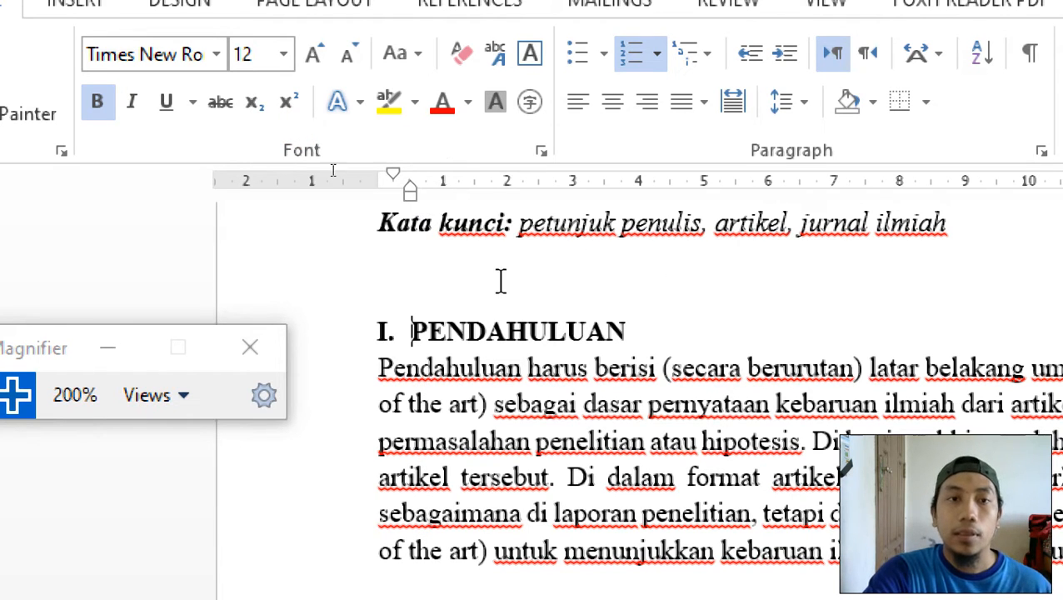
Delete the manual number "II." and the gap after it in front of the "METODE PENELITIAN" heading
scroll(485, 283, down, 1)
scroll(486, 284, down, 1)
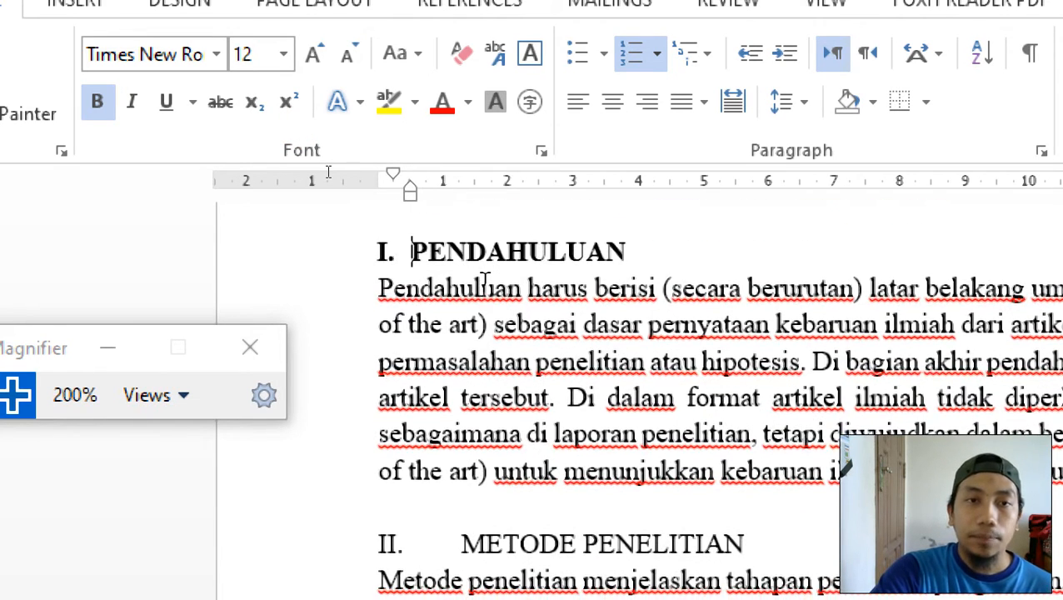
scroll(486, 284, up, 1)
scroll(486, 282, down, 2)
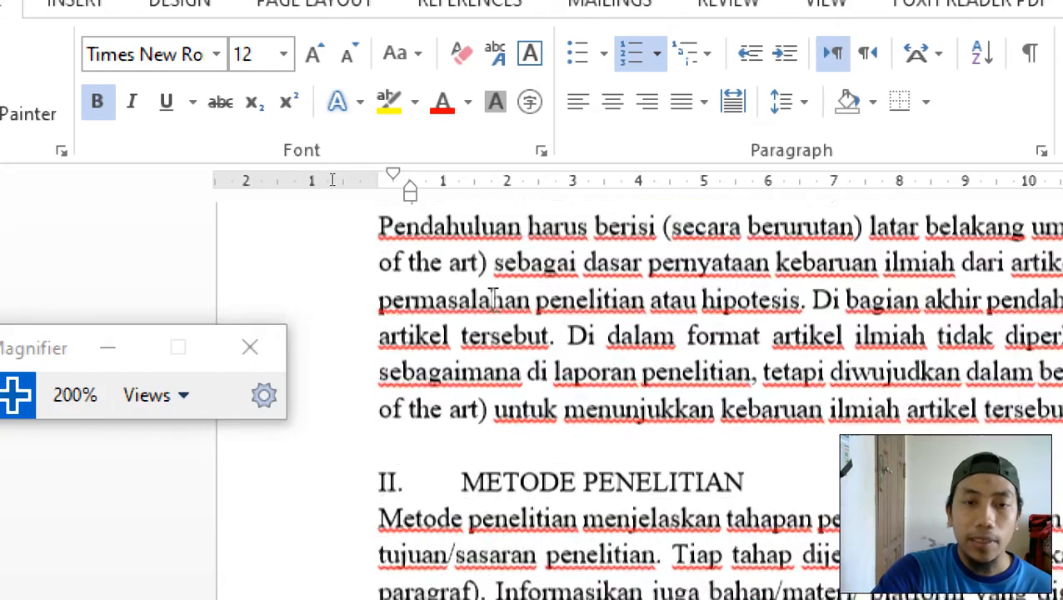
scroll(500, 471, up, 1)
scroll(500, 471, down, 1)
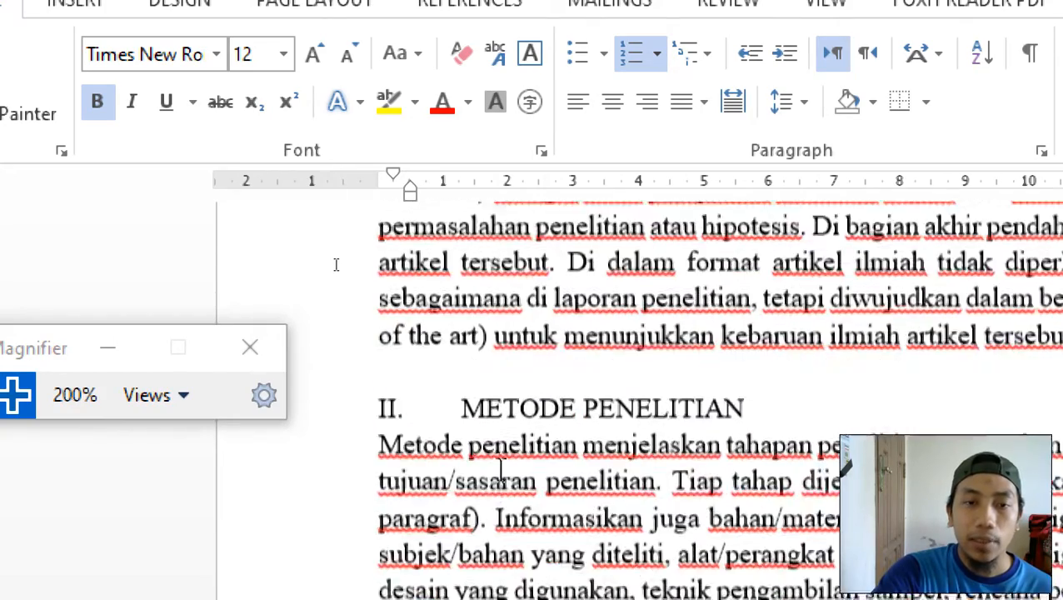
scroll(500, 470, up, 1)
scroll(501, 468, down, 1)
click(463, 467)
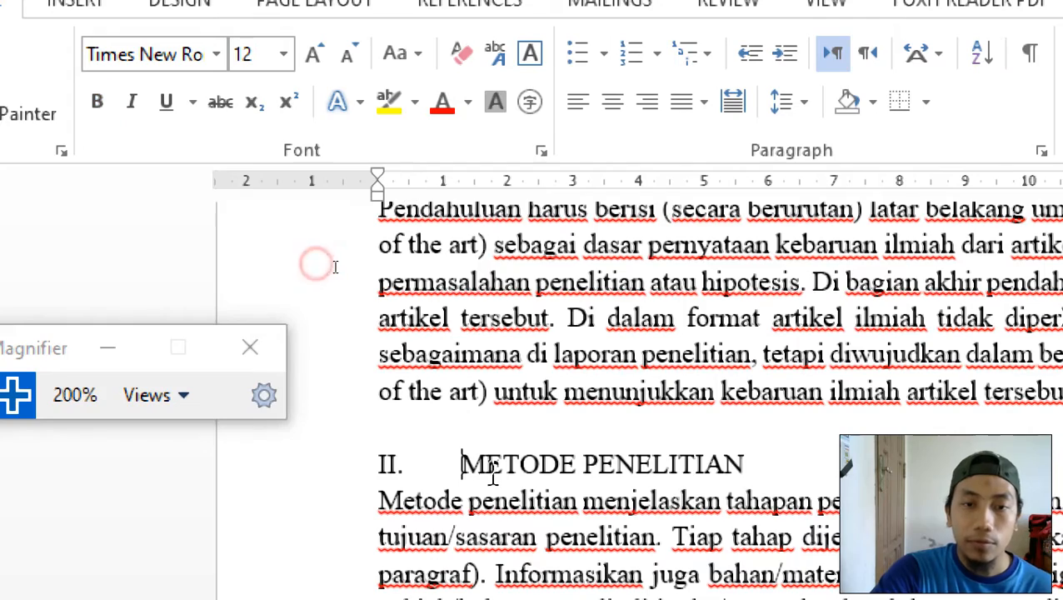
key(BackSpace)
key(BackSpace)
key(BackSpace)
key(BackSpace)
Delete the manual number "III." and the gap after it in front of the "HASIL DAN PEMBAHASAN" heading
scroll(499, 475, down, 4)
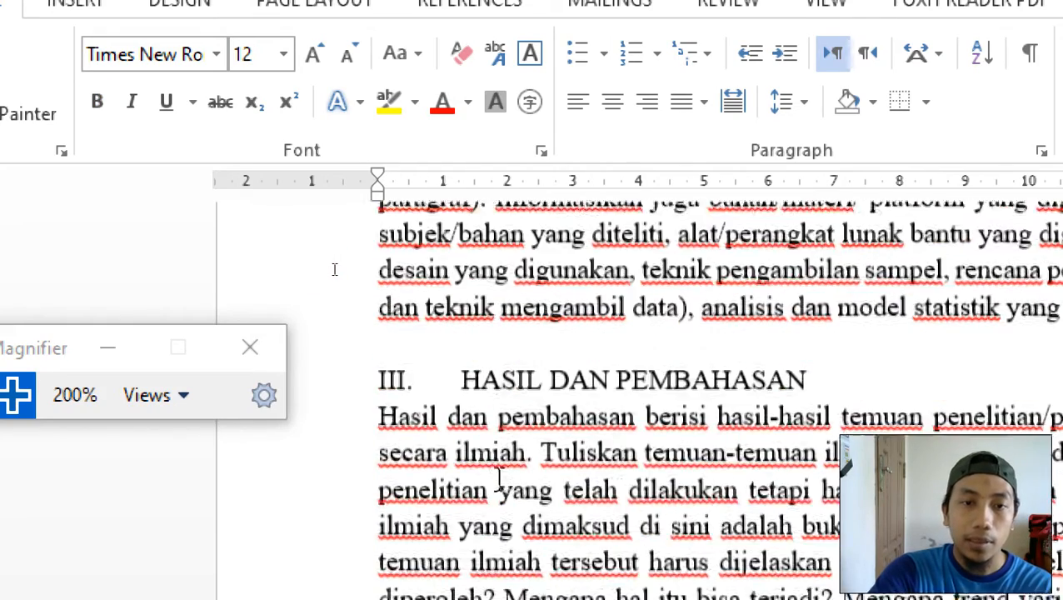
key(BackSpace)
key(BackSpace)
key(BackSpace)
key(BackSpace)
key(BackSpace)
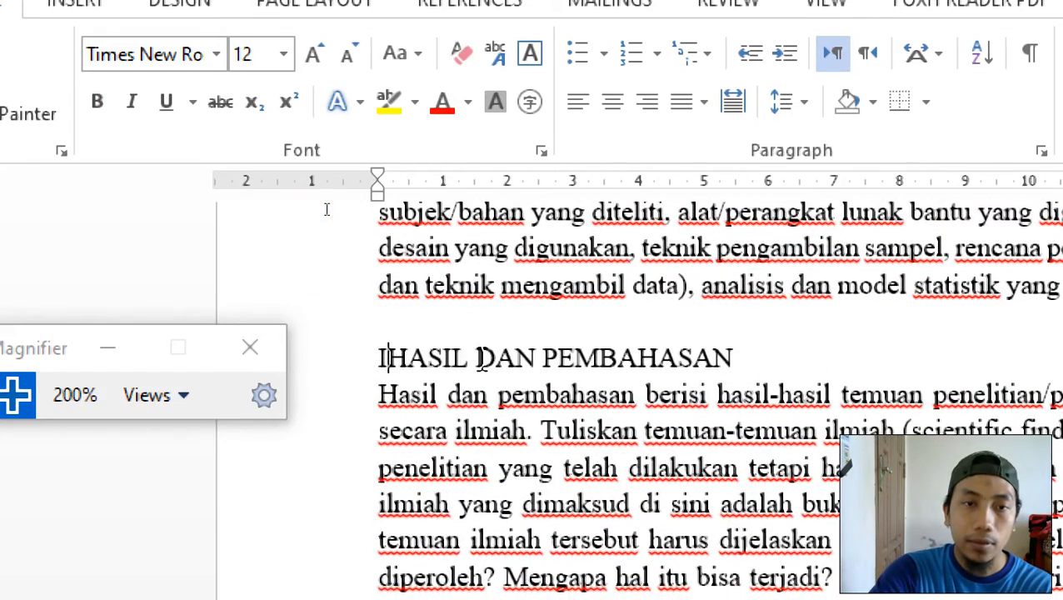
Delete the manual number "IV." and the gap after it in front of the "KESIMPULAN" heading
scroll(449, 364, down, 5)
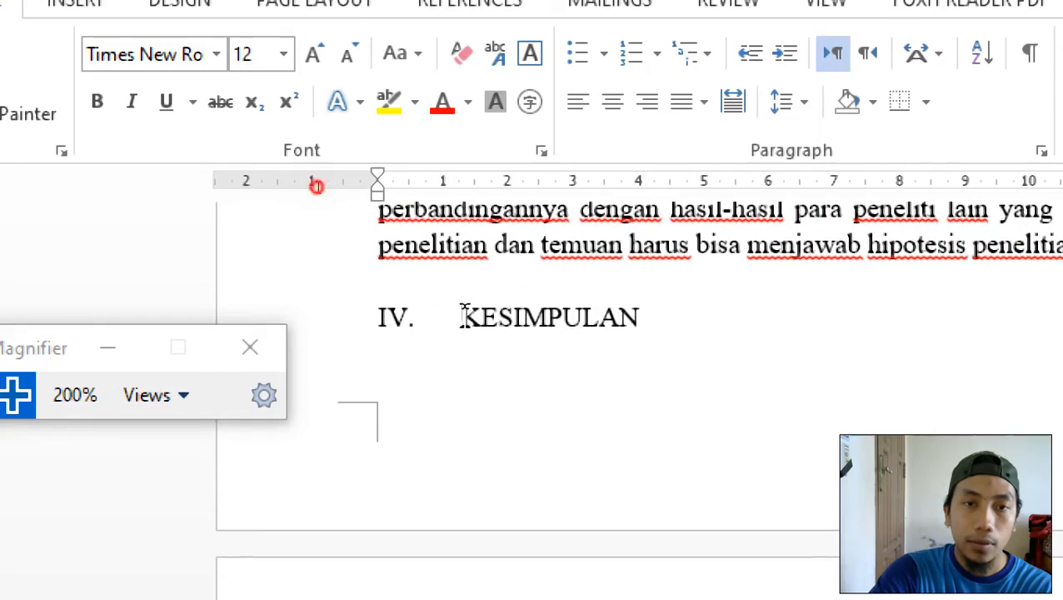
click(463, 317)
key(BackSpace)
key(BackSpace)
key(BackSpace)
key(BackSpace)
Copy the bold, Roman-numbered formatting of the "PENDAHULUAN" heading onto "METODE PENELITIAN" with Format Painter
scroll(482, 342, down, 5)
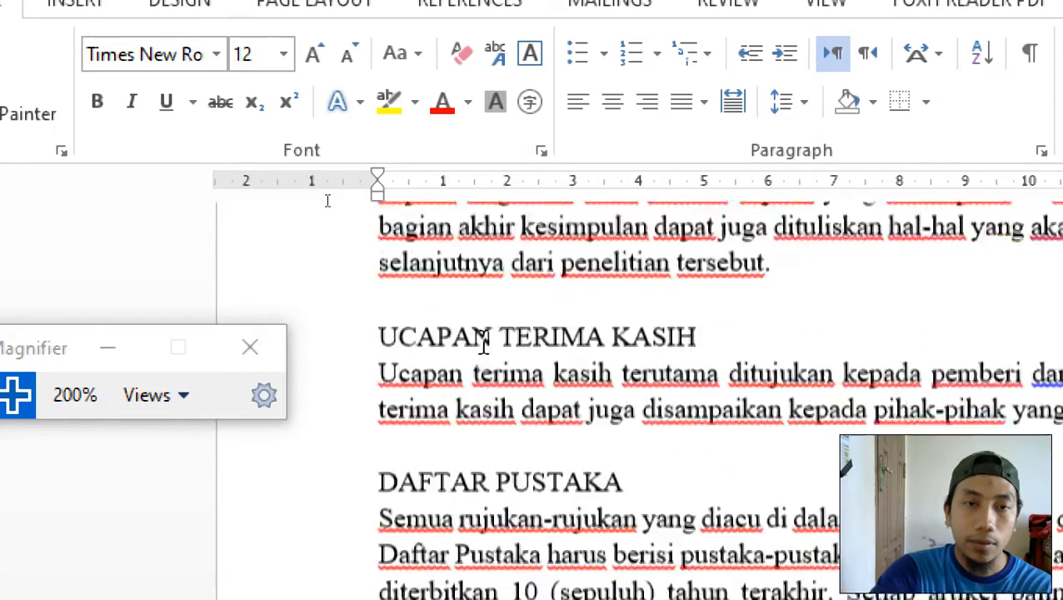
scroll(481, 342, up, 12)
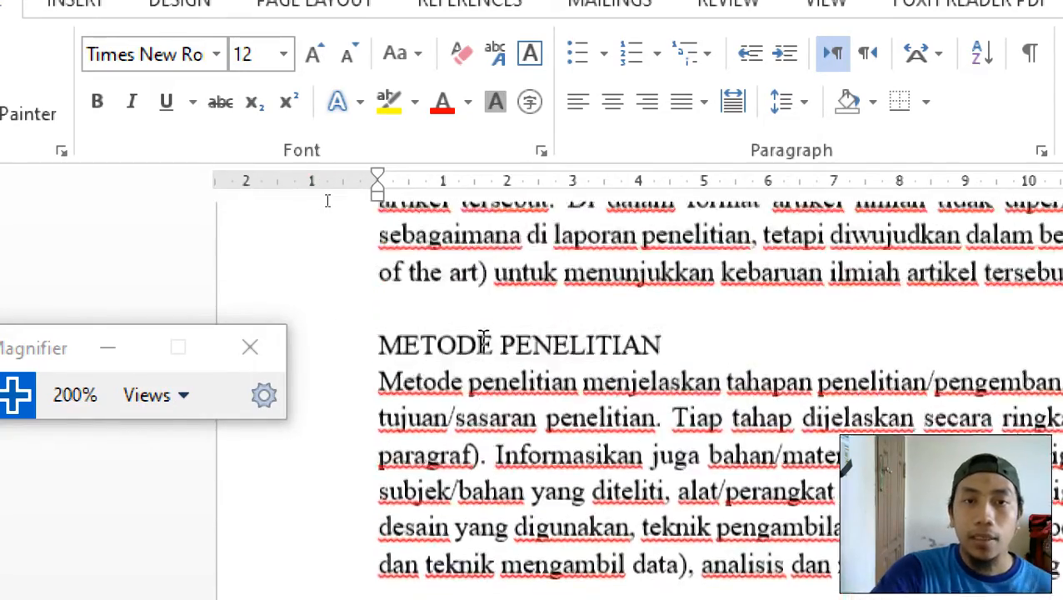
scroll(482, 342, up, 5)
scroll(482, 341, down, 3)
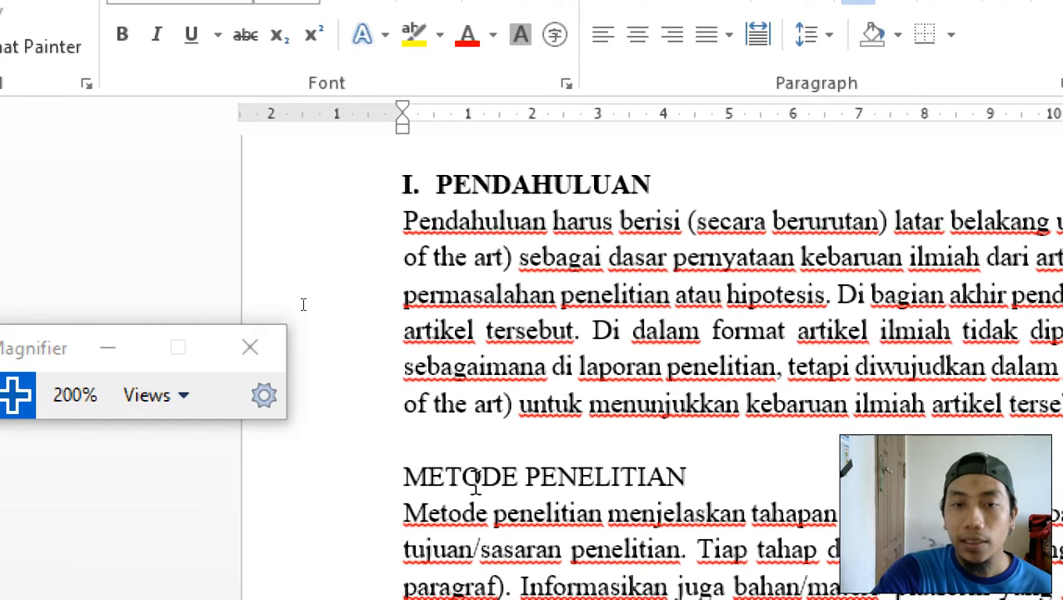
drag(447, 488, 569, 486)
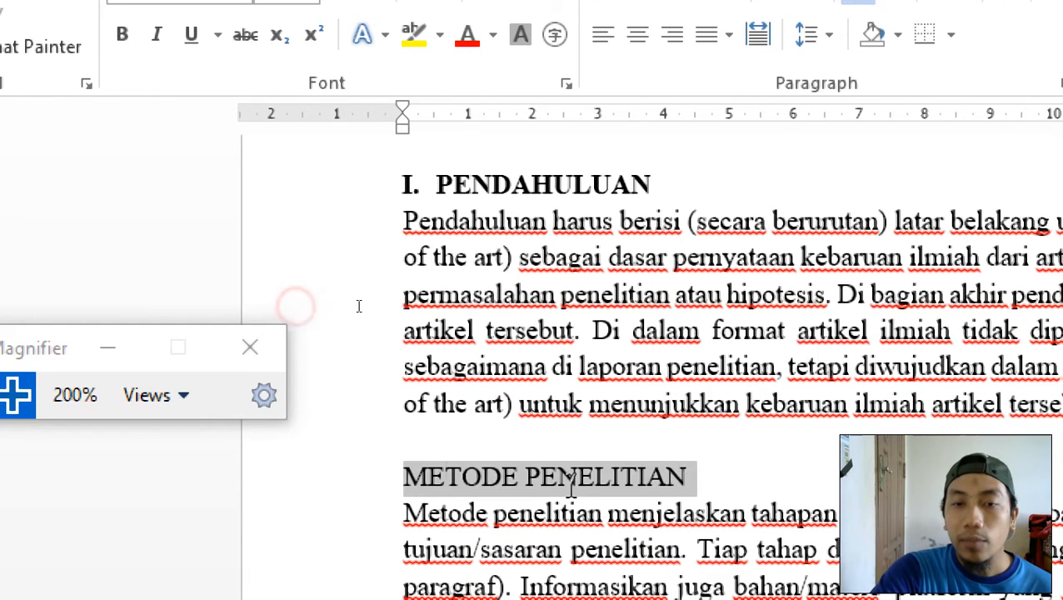
click(468, 185)
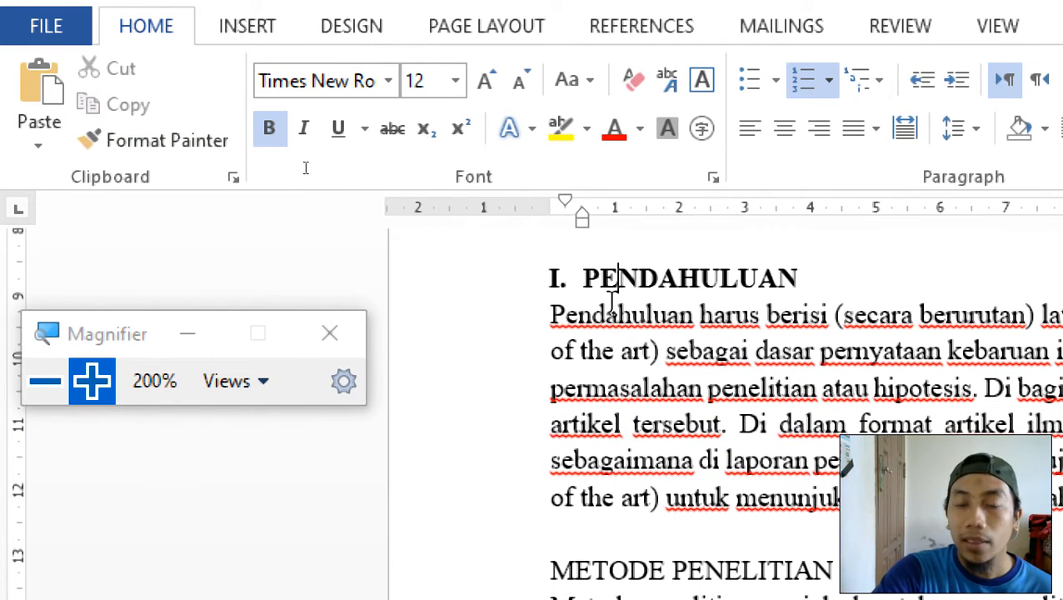
drag(589, 287, 805, 279)
click(138, 138)
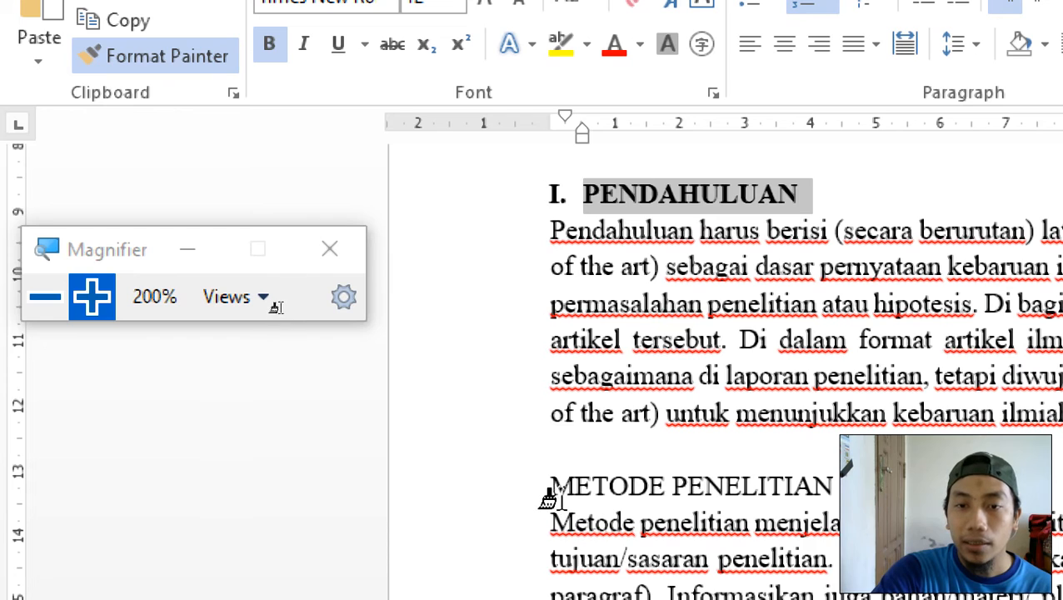
mouse_move(546, 493)
mouse_down()
mouse_move(739, 486)
mouse_move(823, 497)
mouse_up()
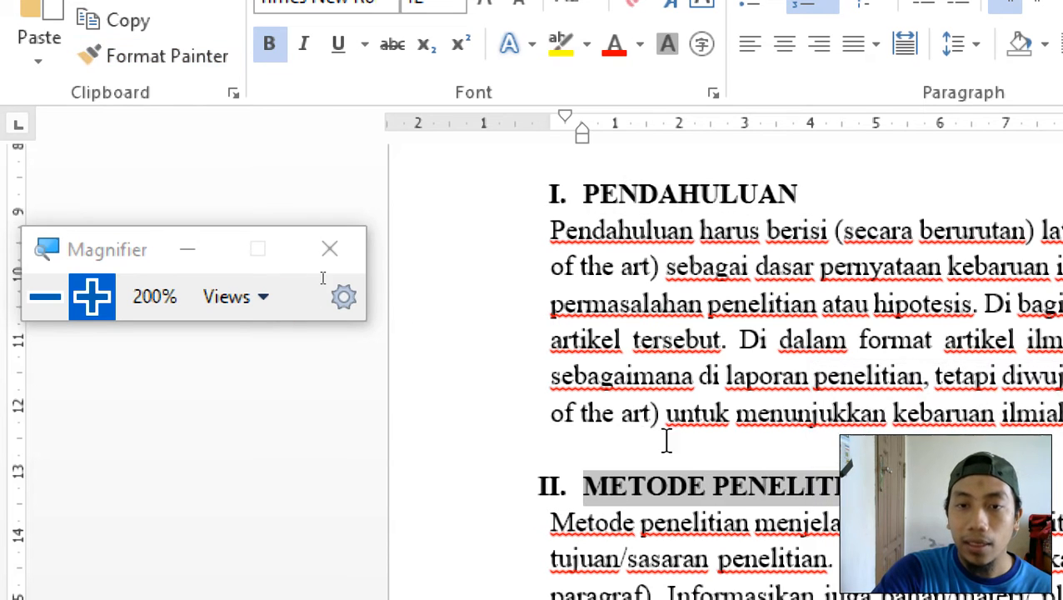
Adjust the indents of both numbered headings to a first line at 0 and heading text starting about 0.25 cm in
click(300, 155)
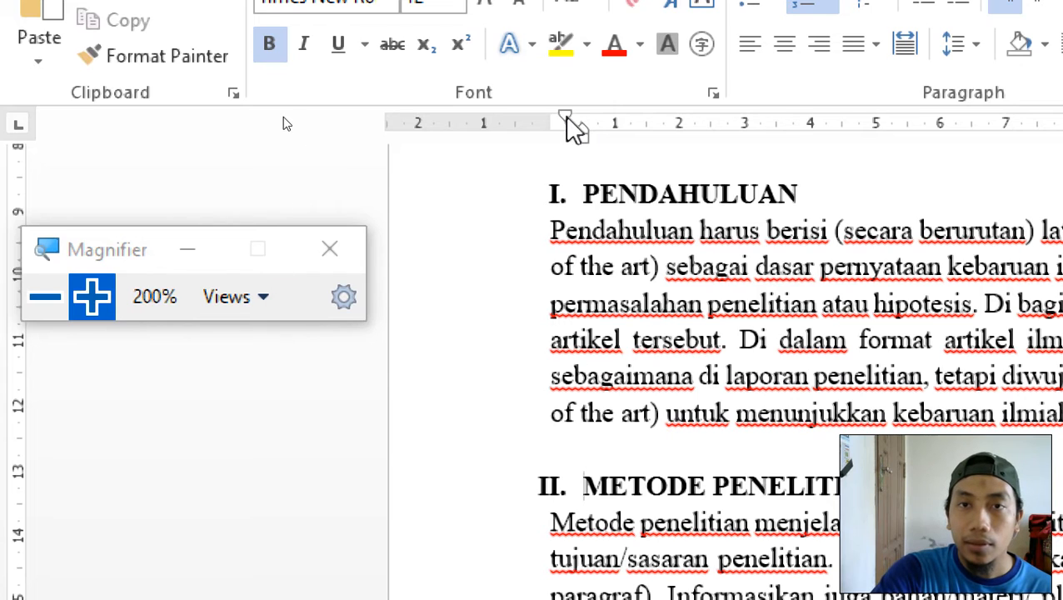
drag(582, 133, 598, 136)
click(566, 117)
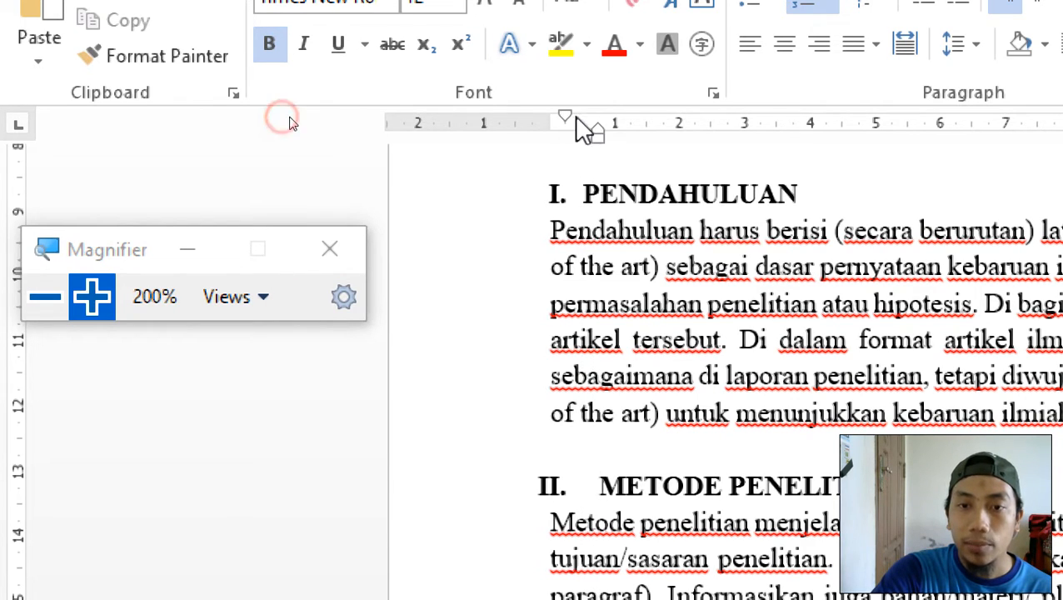
mouse_move(566, 115)
mouse_down()
mouse_move(582, 116)
mouse_move(549, 128)
mouse_move(597, 129)
mouse_move(573, 129)
mouse_move(565, 142)
mouse_up()
click(589, 185)
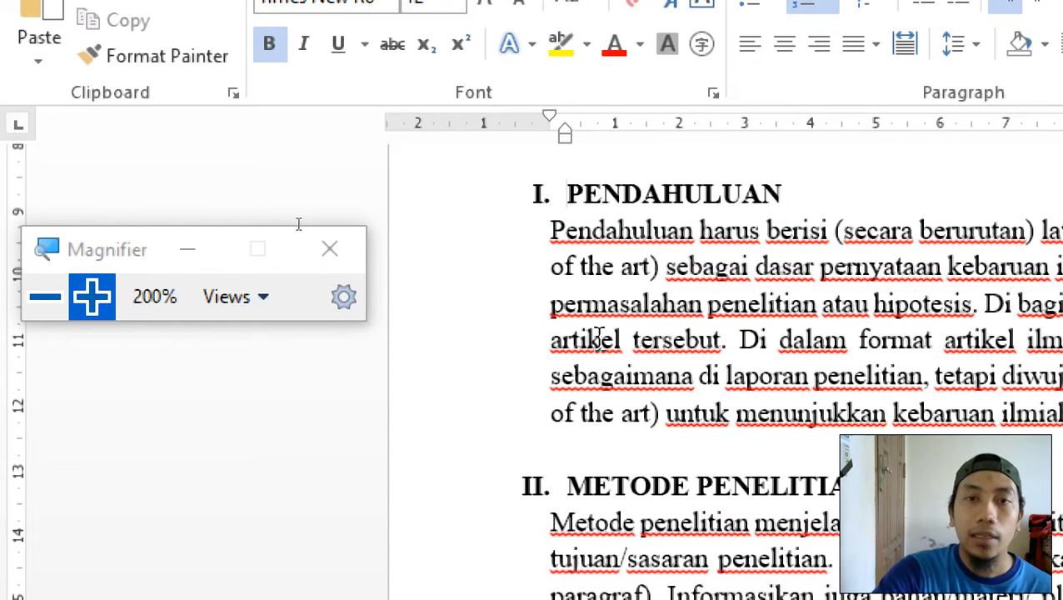
Try to copy the numbered heading formatting onto "HASIL DAN PEMBAHASAN" with Format Painter
click(142, 65)
scroll(633, 400, down, 5)
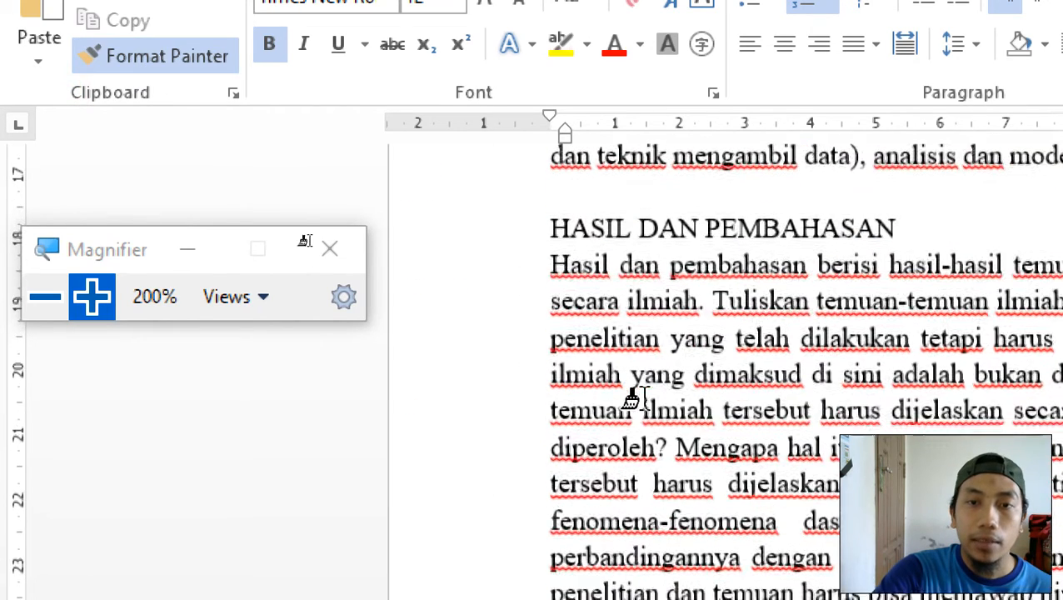
mouse_move(546, 218)
mouse_down()
mouse_move(887, 216)
mouse_move(868, 201)
mouse_up()
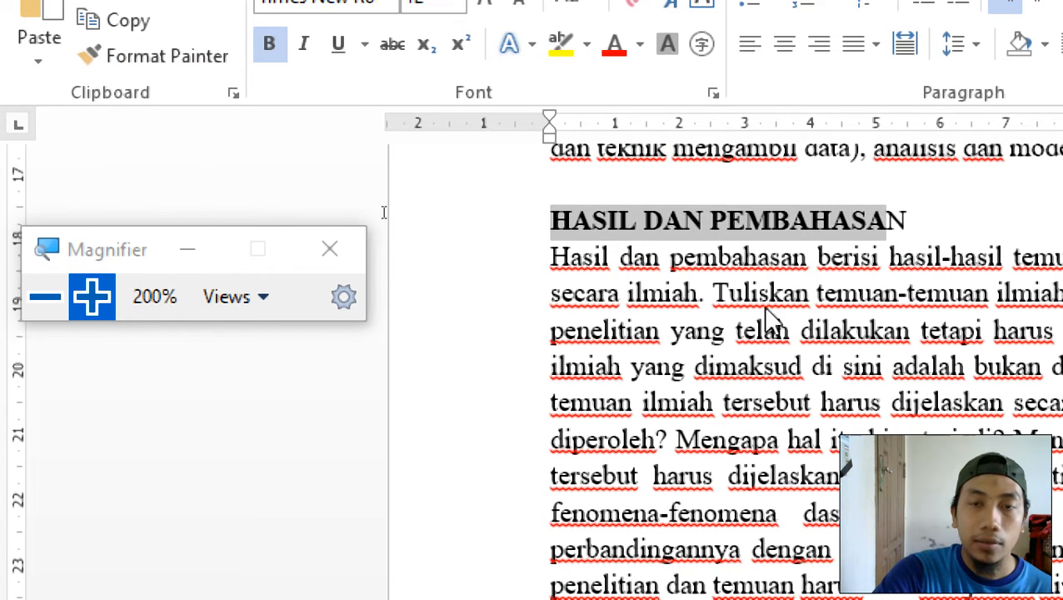
Copy the formatting of the whole "METODE PENELITIAN" heading onto the entire "HASIL DAN PEMBAHASAN" heading with Format Painter
scroll(766, 317, up, 5)
drag(575, 332, 814, 337)
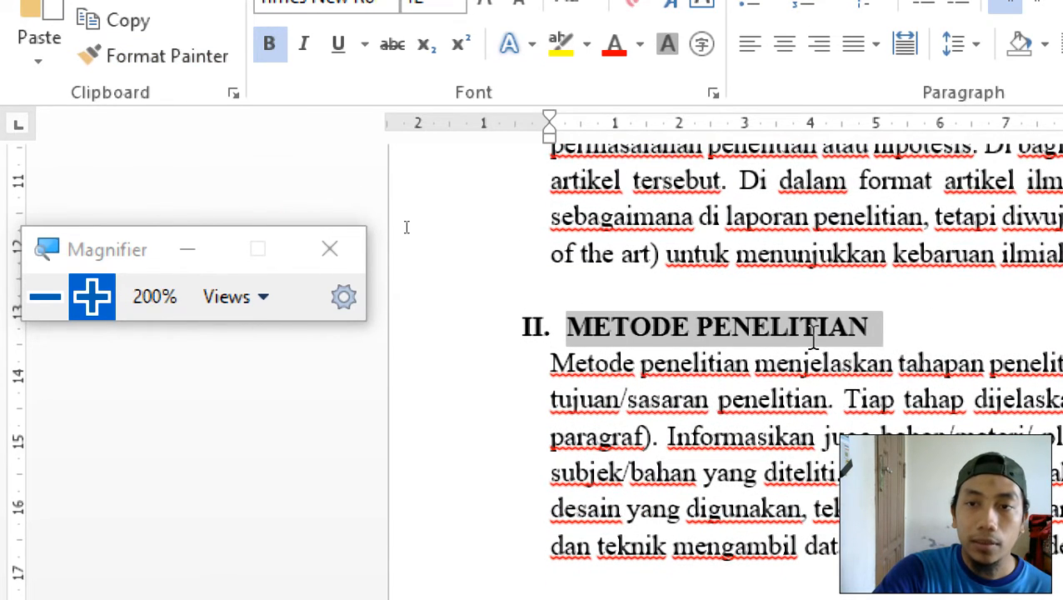
click(182, 60)
scroll(658, 429, down, 5)
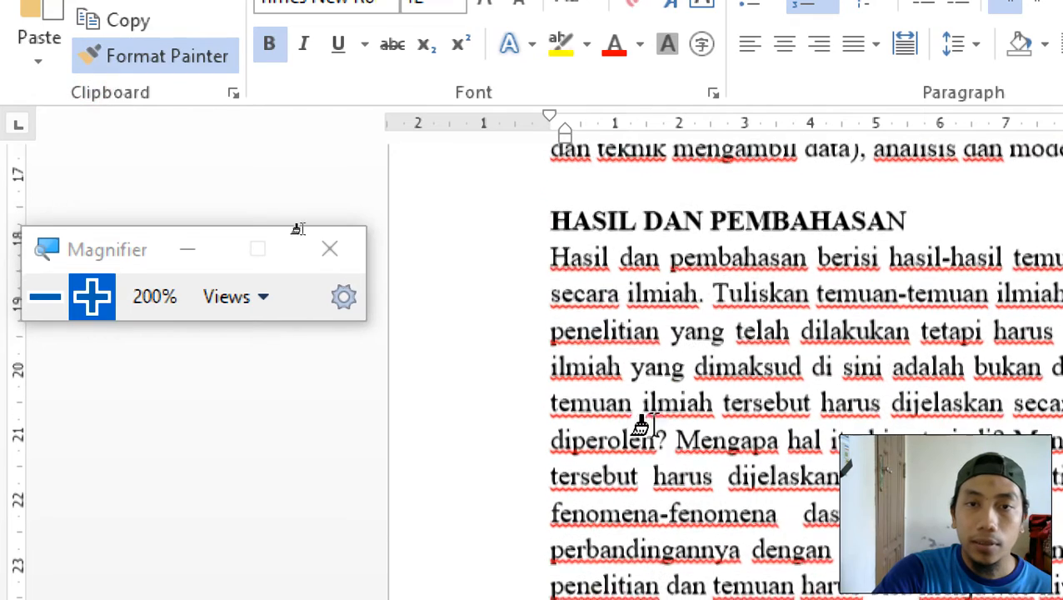
mouse_move(553, 219)
mouse_down()
mouse_move(859, 238)
mouse_move(921, 226)
mouse_up()
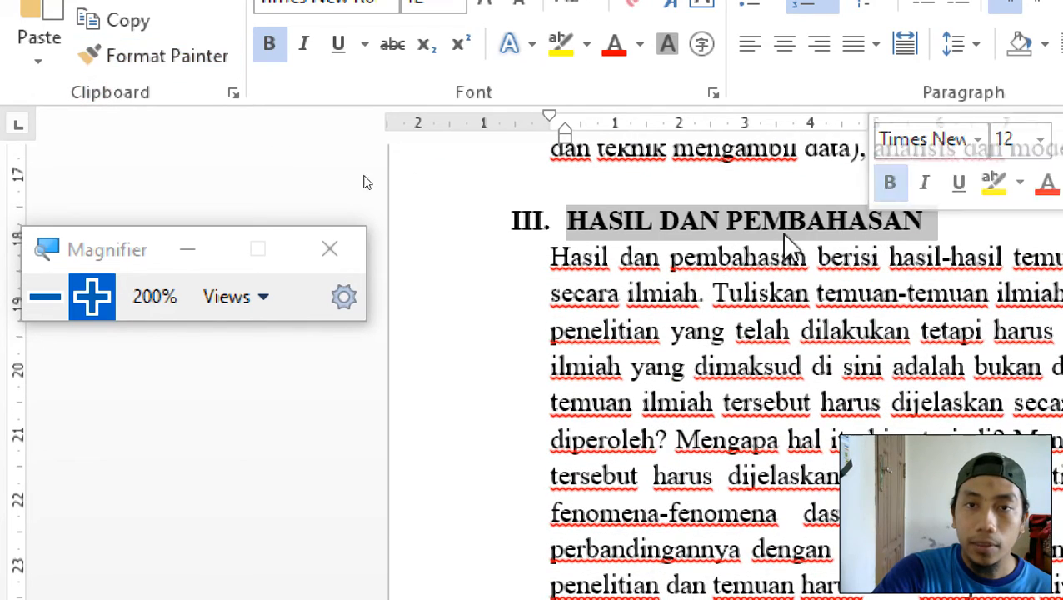
Copy the numbered formatting of the "HASIL DAN PEMBAHASAN" heading onto the "KESIMPULAN" heading with Format Painter
click(163, 57)
scroll(594, 362, down, 3)
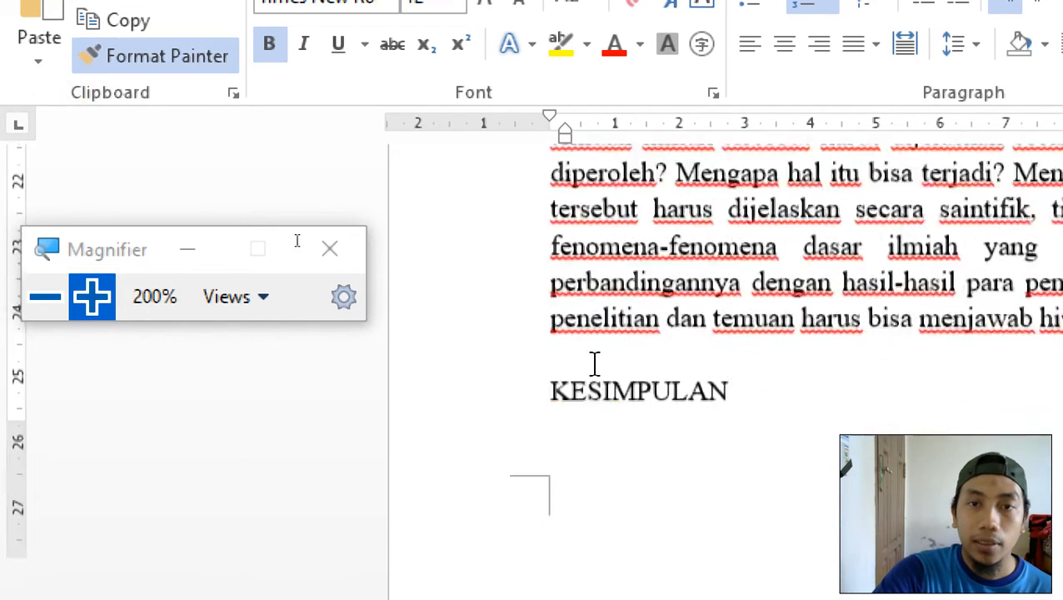
scroll(594, 363, down, 2)
scroll(563, 327, up, 1)
drag(545, 260, 746, 281)
Make the unnumbered "UCAPAN TERIMA KASIH" and "DAFTAR PUSTAKA" headings bold
scroll(582, 369, down, 5)
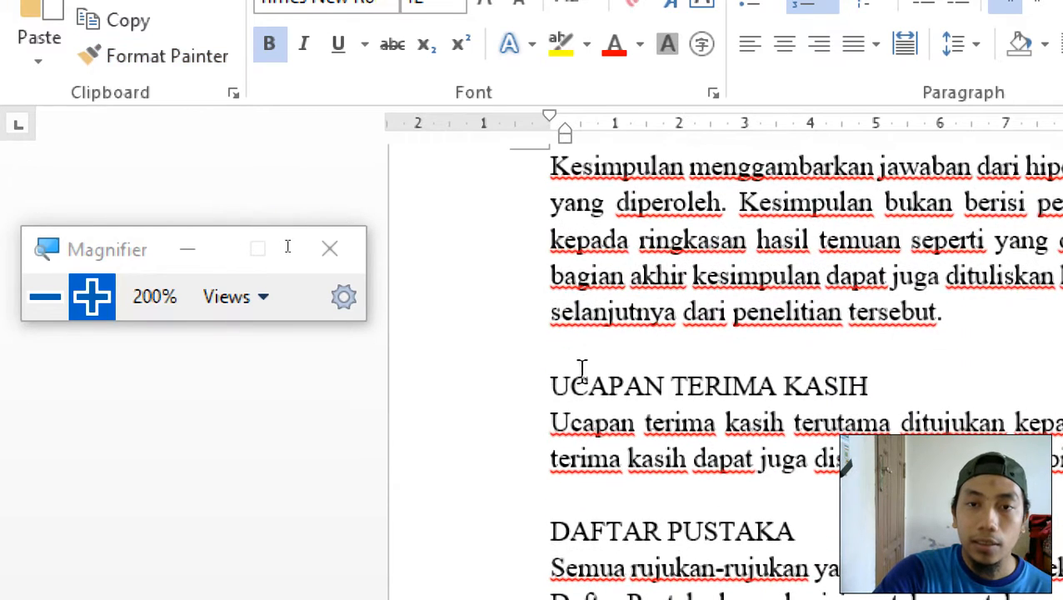
mouse_move(550, 388)
mouse_down()
mouse_move(781, 392)
mouse_move(837, 404)
mouse_move(825, 404)
mouse_up()
scroll(825, 404, down, 3)
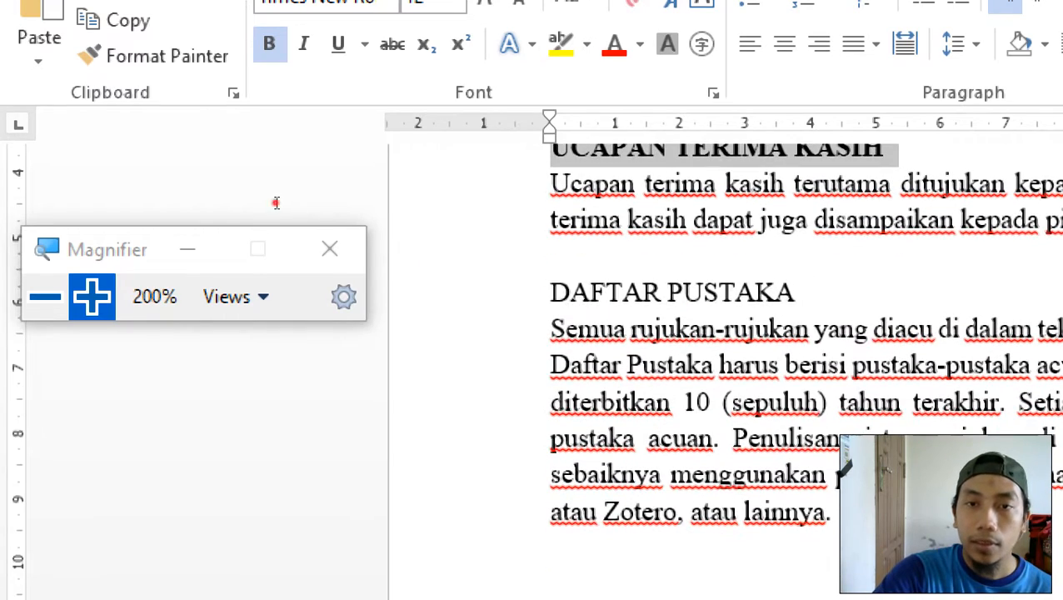
drag(550, 292, 790, 295)
key(ctrl+b)
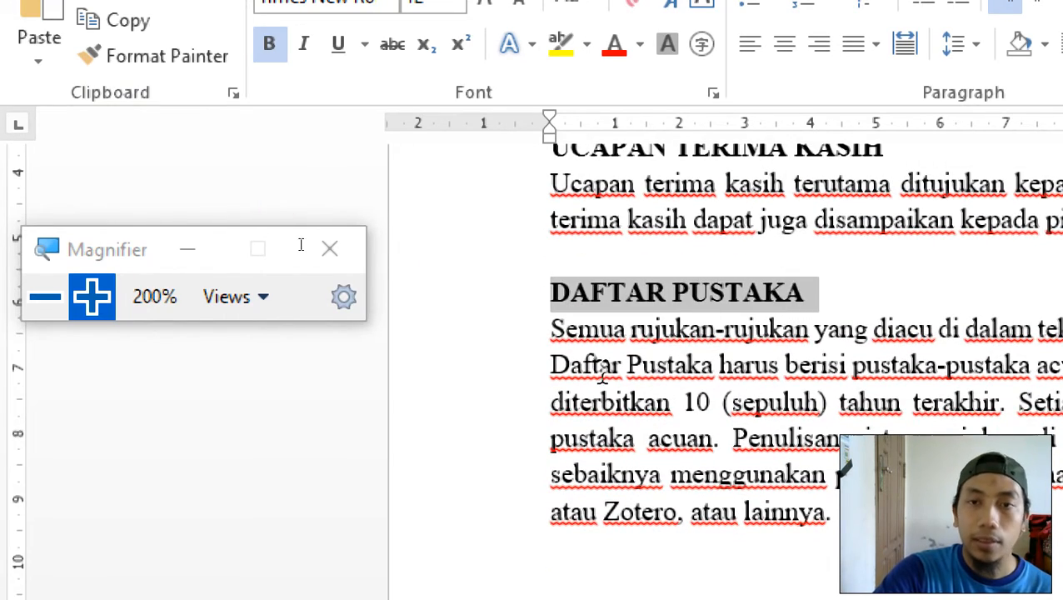
Center the numbered headings "PENDAHULUAN", "METODE PENELITIAN" and "HASIL DAN PEMBAHASAN"
scroll(603, 375, up, 15)
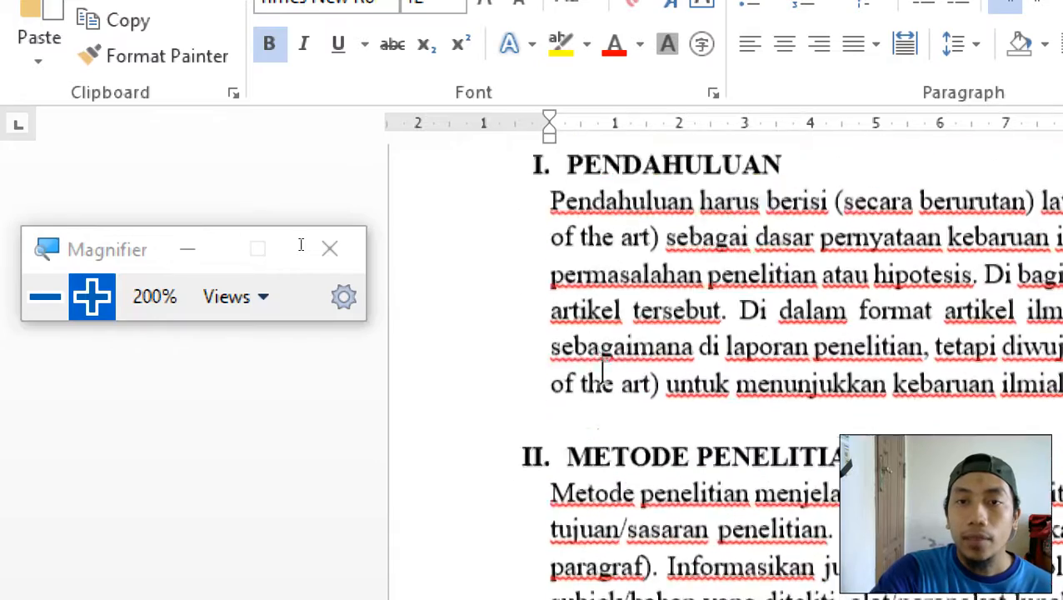
scroll(601, 371, up, 3)
click(586, 433)
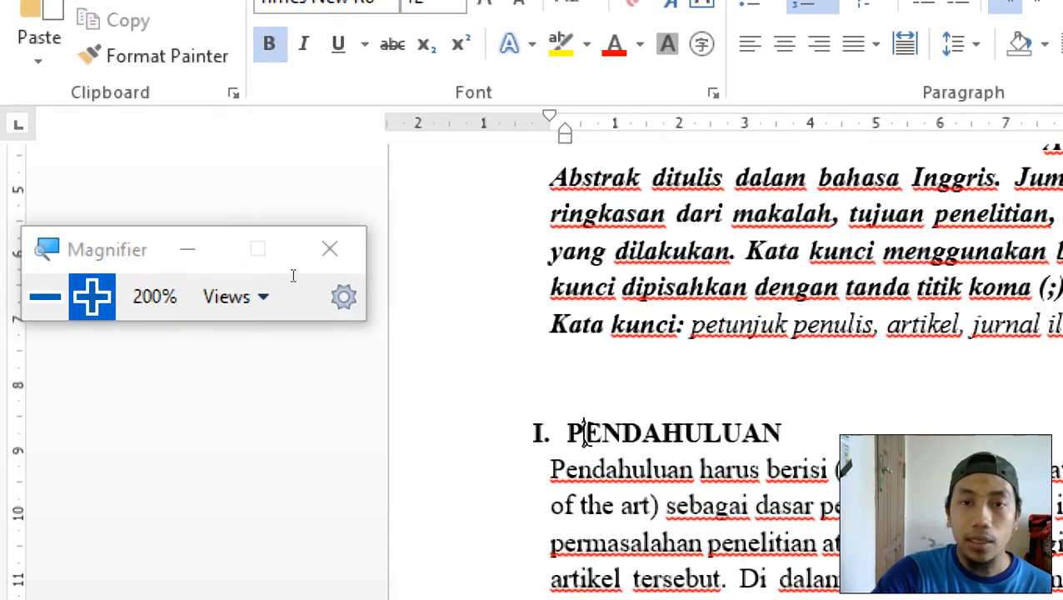
scroll(586, 433, down, 6)
click(619, 250)
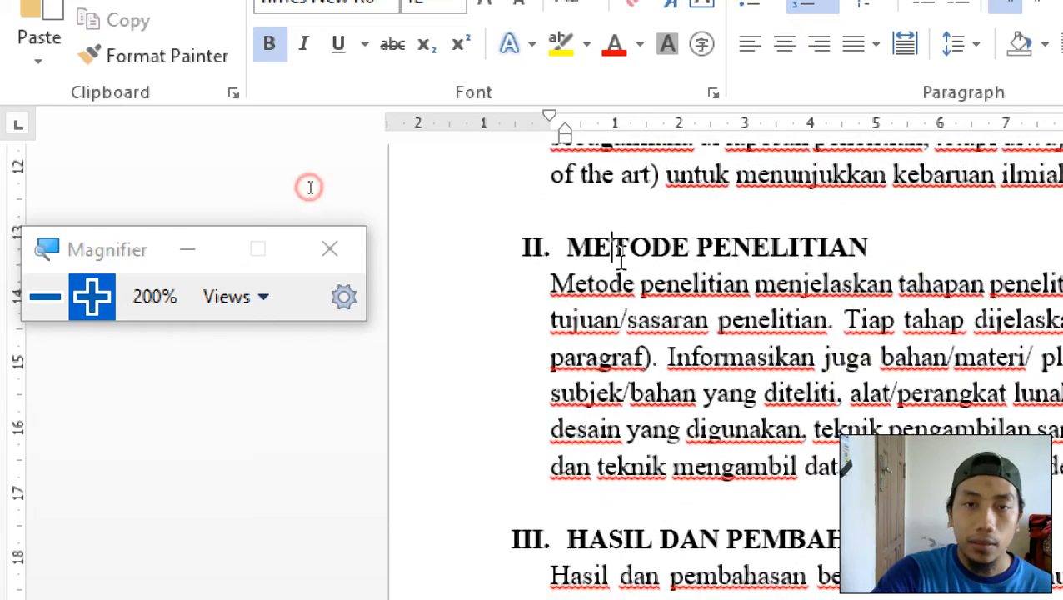
scroll(621, 259, down, 3)
click(607, 221)
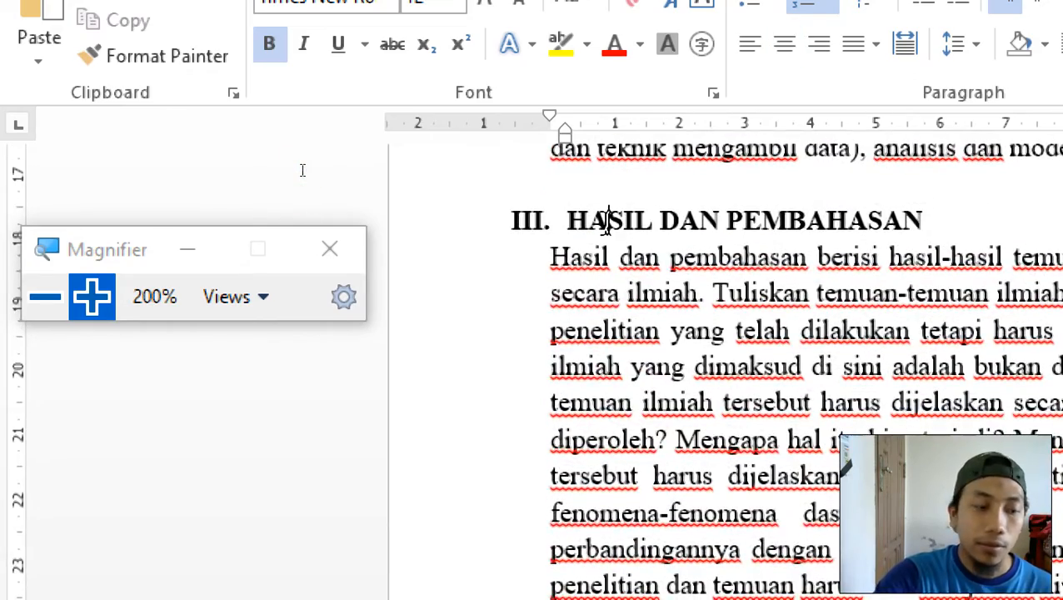
Center the "KESIMPULAN", "UCAPAN TERIMA KASIH" and "DAFTAR PUSTAKA" headings
scroll(606, 221, down, 5)
click(592, 177)
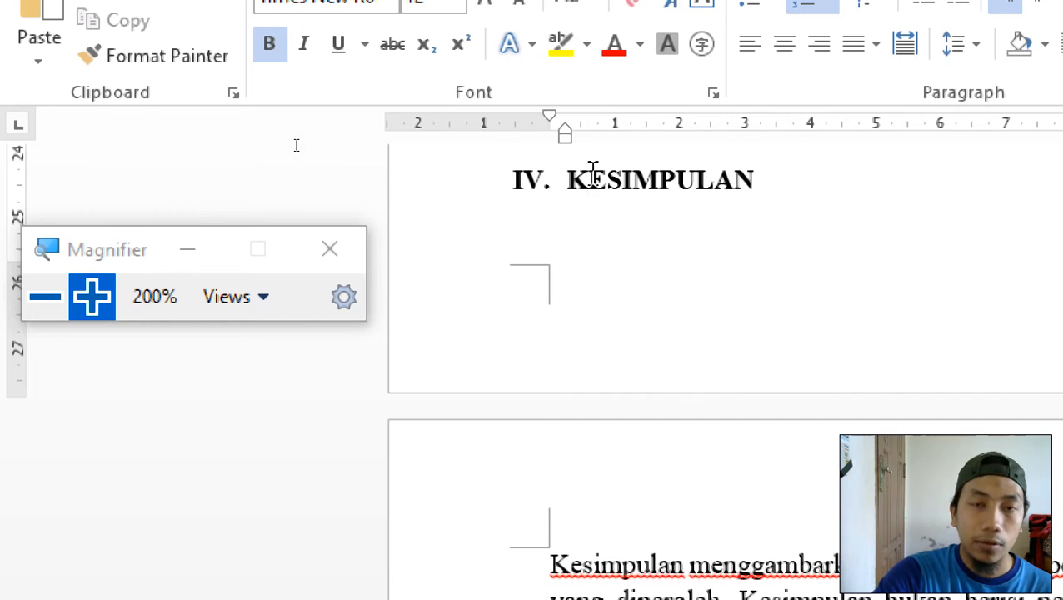
scroll(592, 175, down, 5)
click(593, 304)
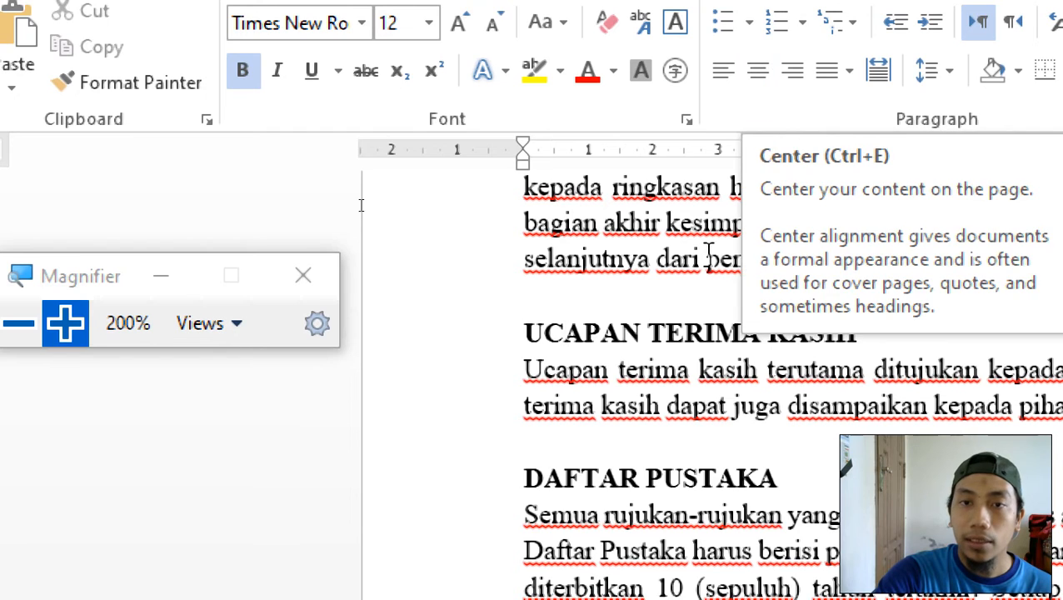
key(ctrl+e)
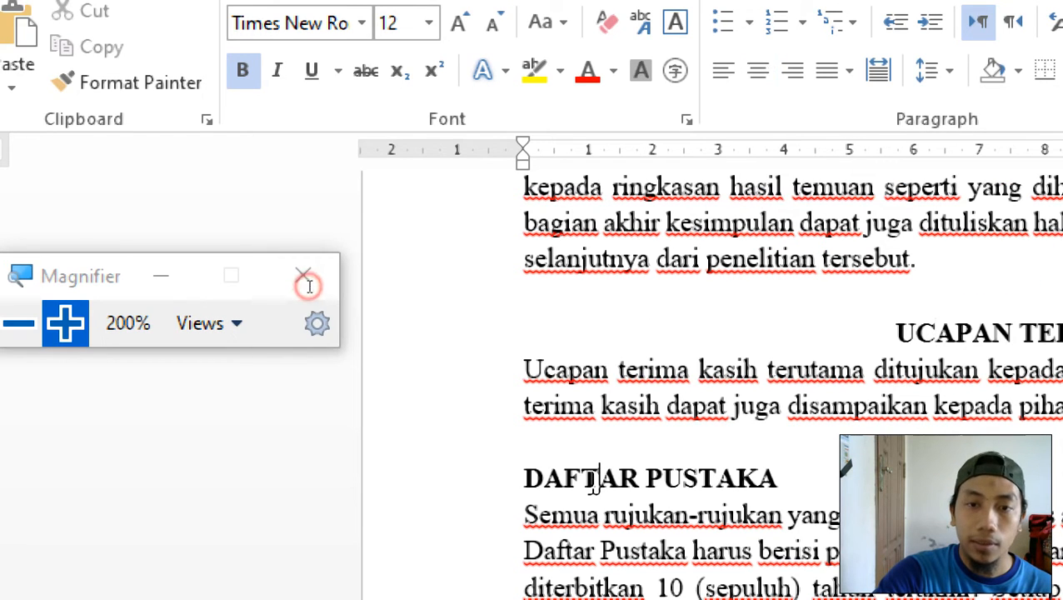
key(ctrl+e)
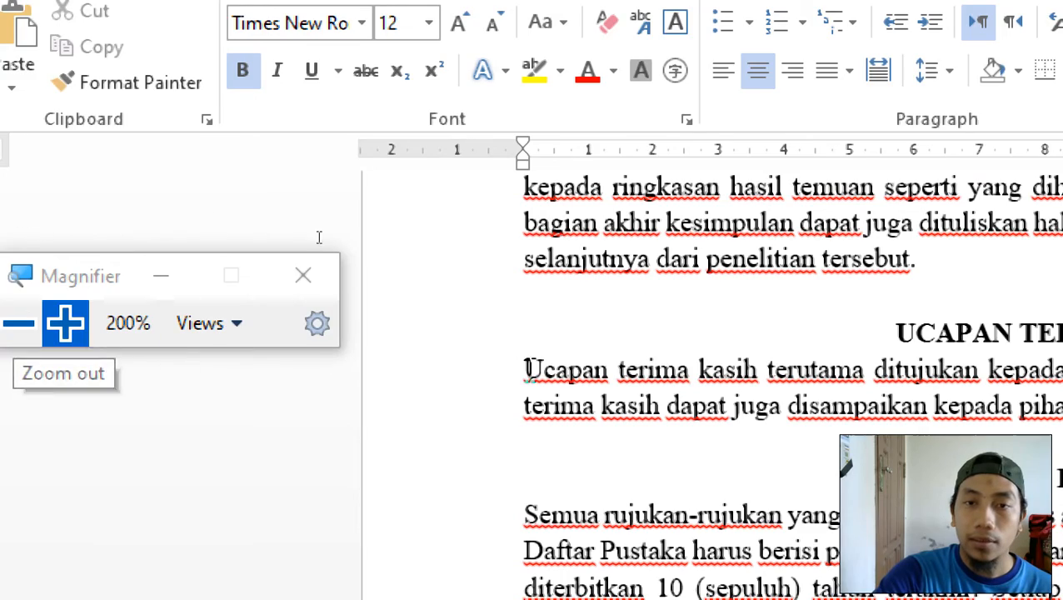
Set a first-line indent of 1 cm on the body paragraph under "PENDAHULUAN"
scroll(652, 404, up, 10)
scroll(654, 402, up, 15)
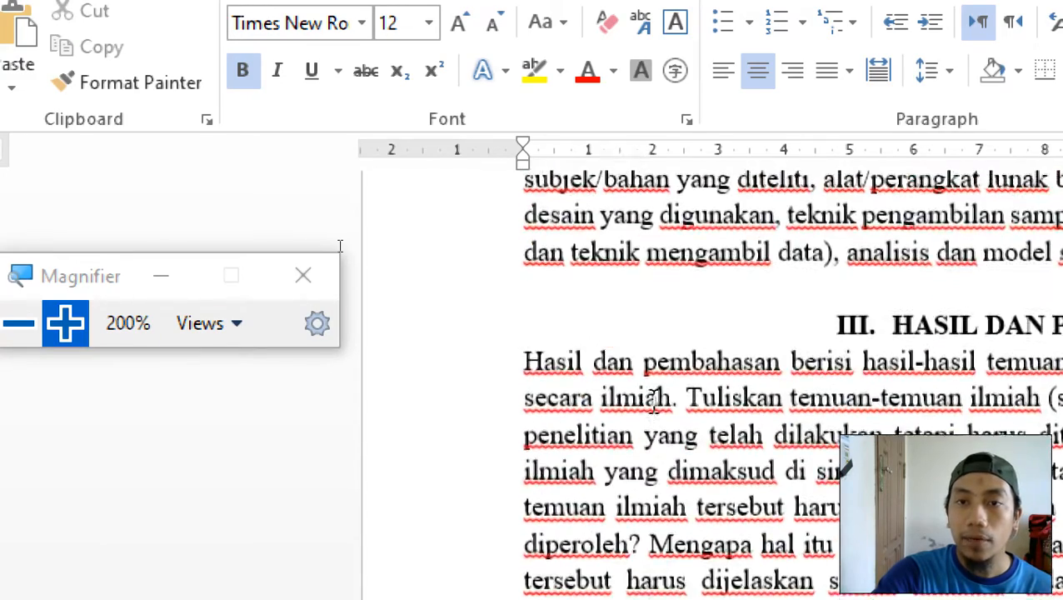
scroll(650, 404, down, 3)
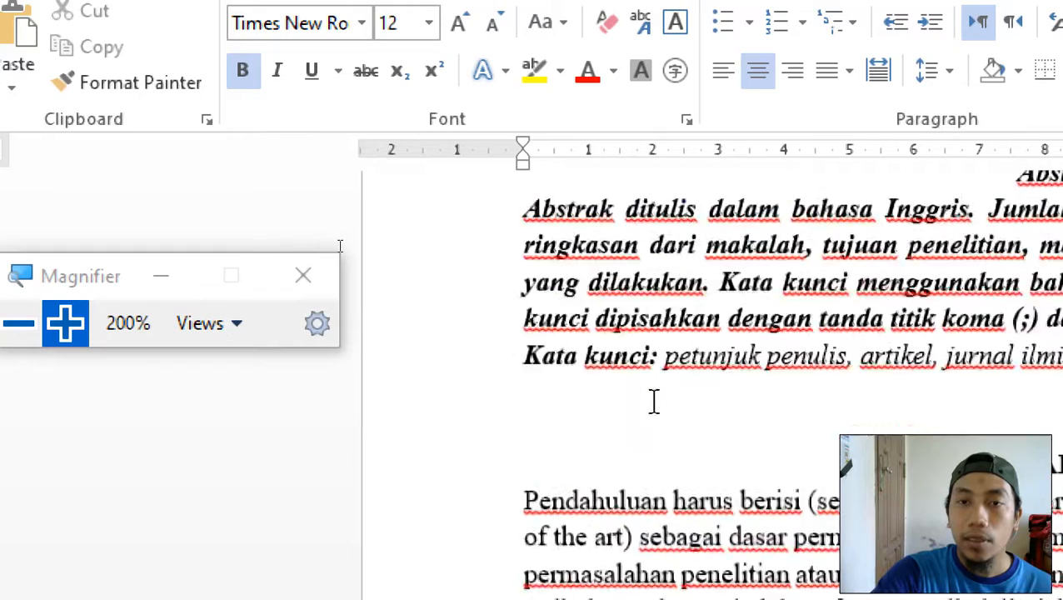
scroll(613, 399, up, 2)
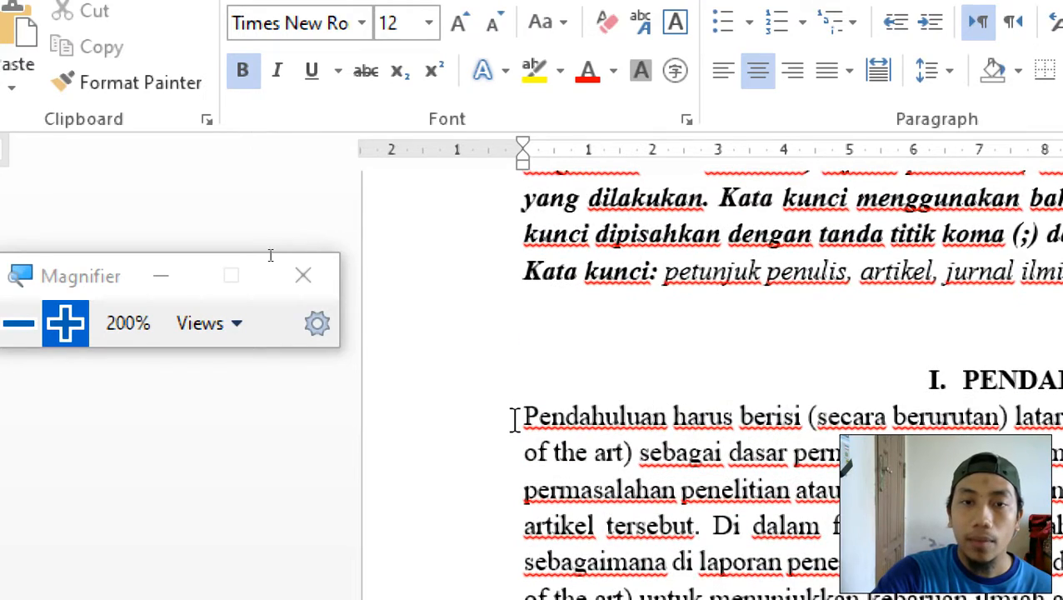
click(522, 417)
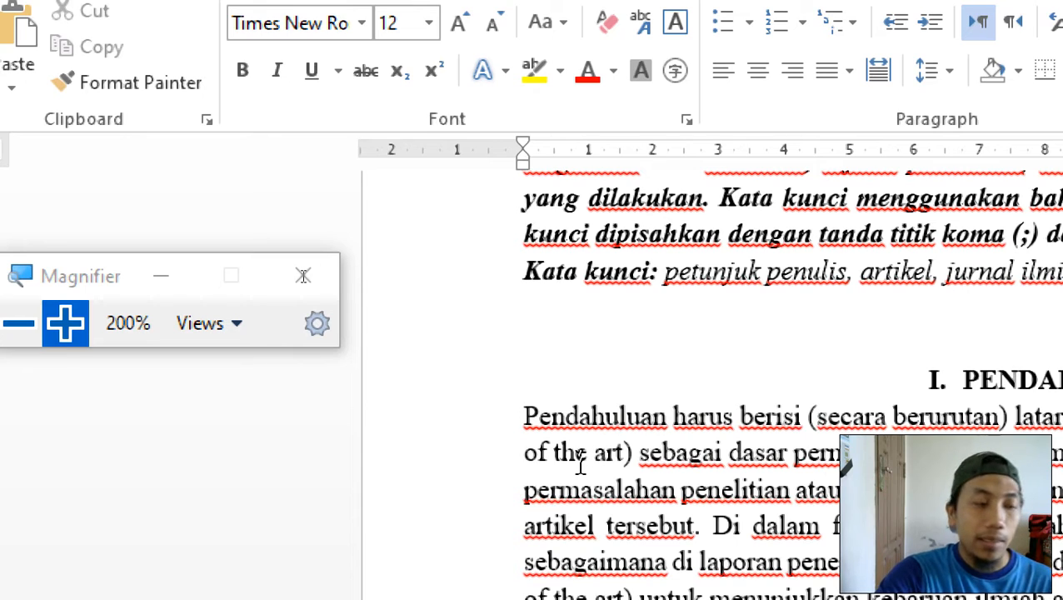
key(Tab)
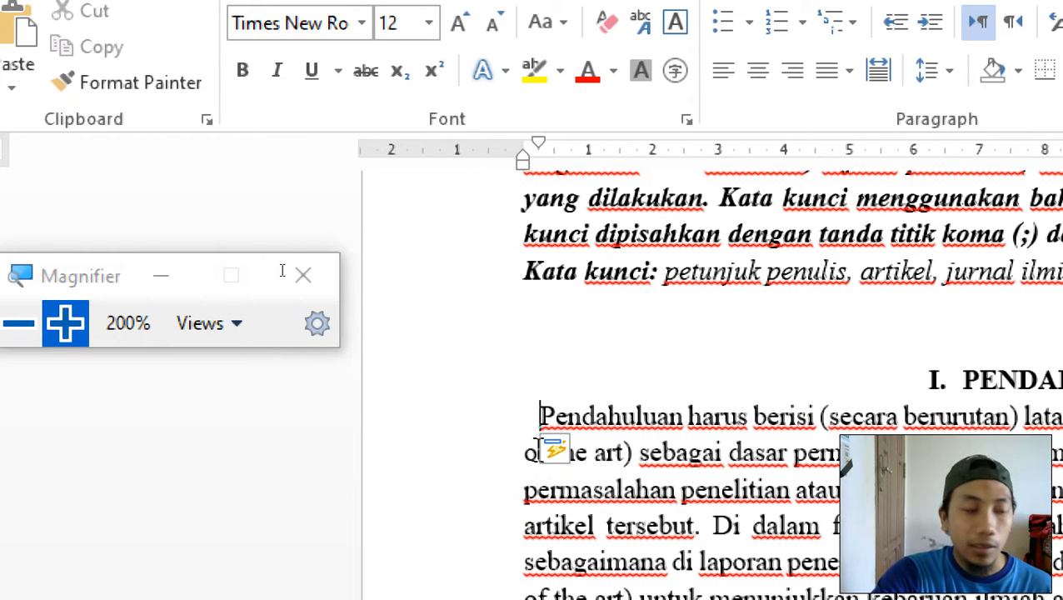
key(Tab)
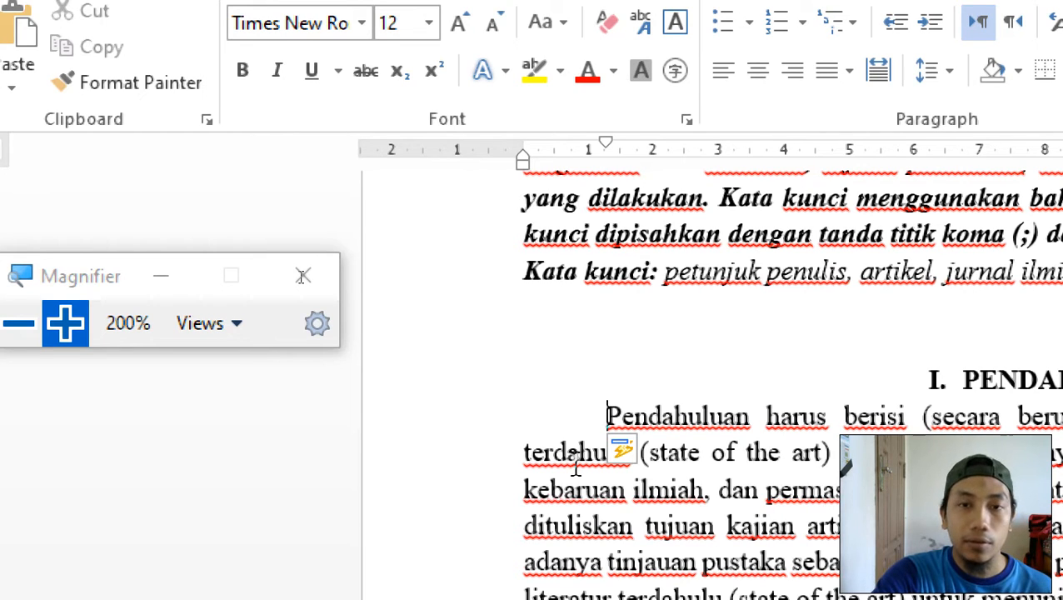
key(BackSpace)
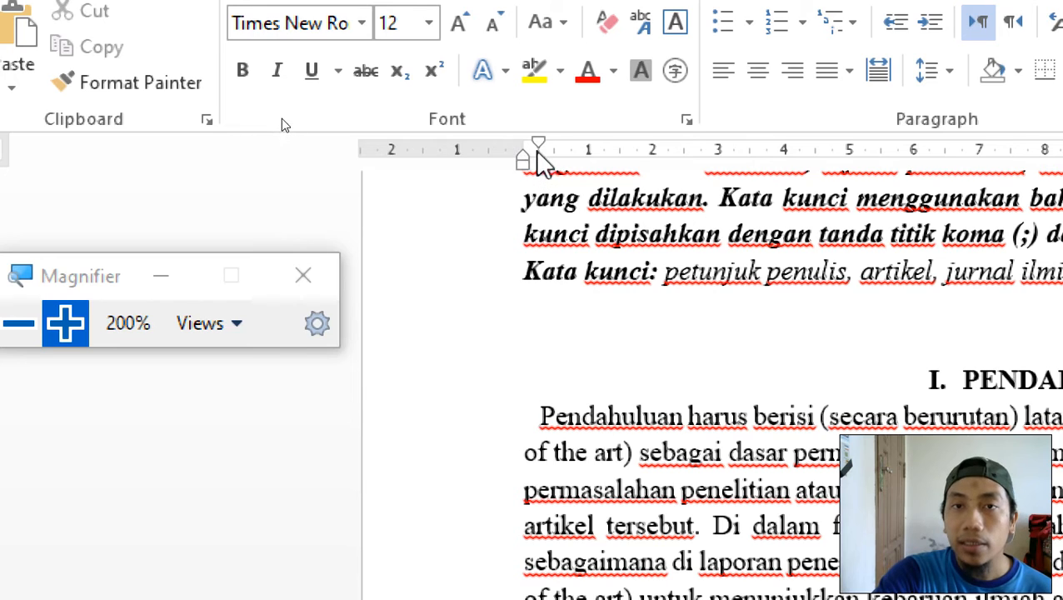
drag(541, 157, 588, 154)
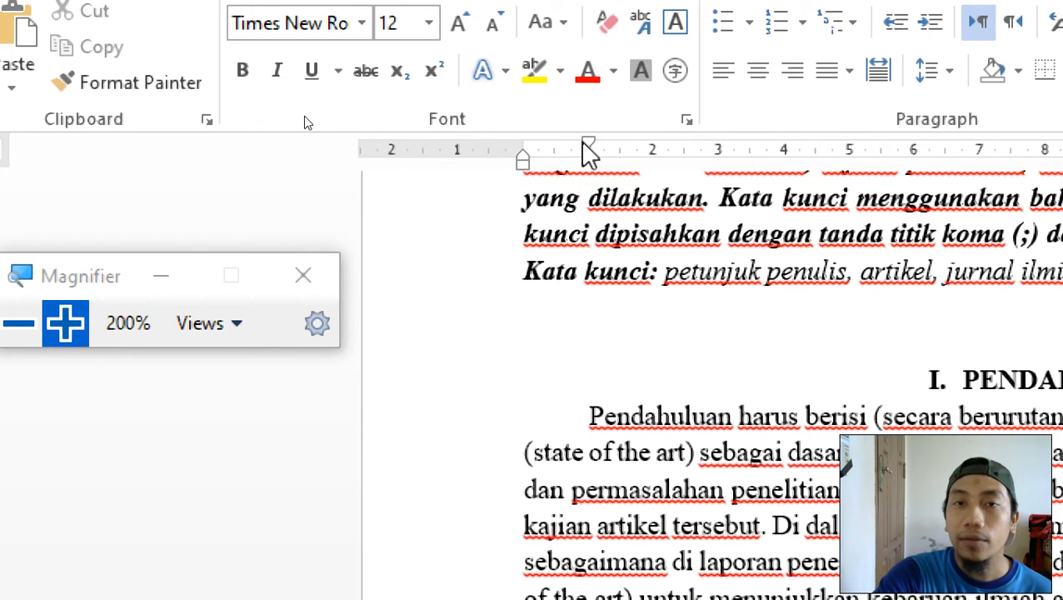
Copy the first-line indent of the "PENDAHULUAN" paragraph onto the "METODE PENELITIAN" and "HASIL DAN PEMBAHASAN" paragraphs with Format Painter
click(588, 416)
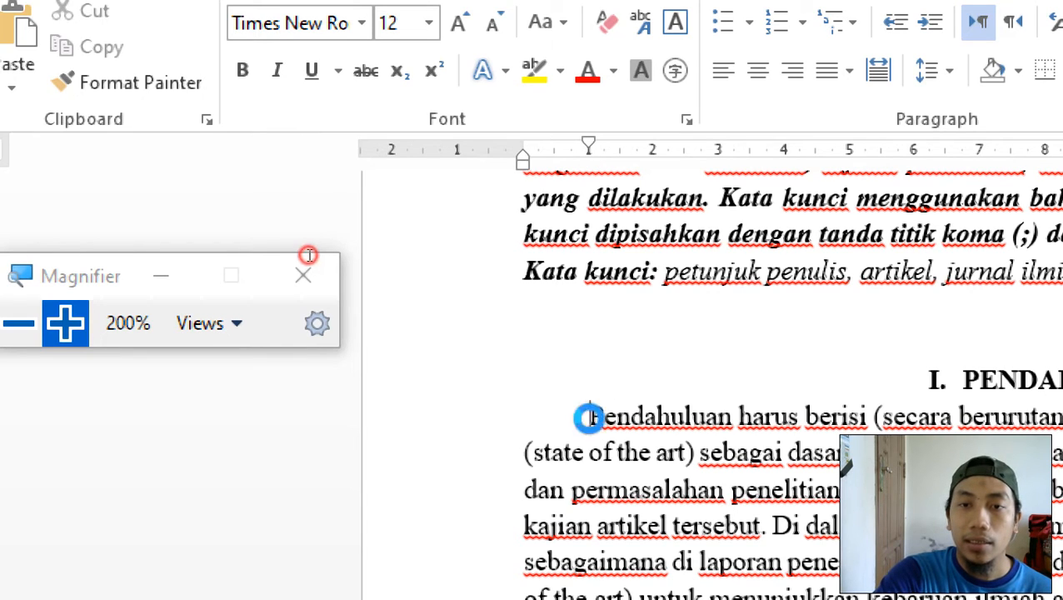
click(138, 85)
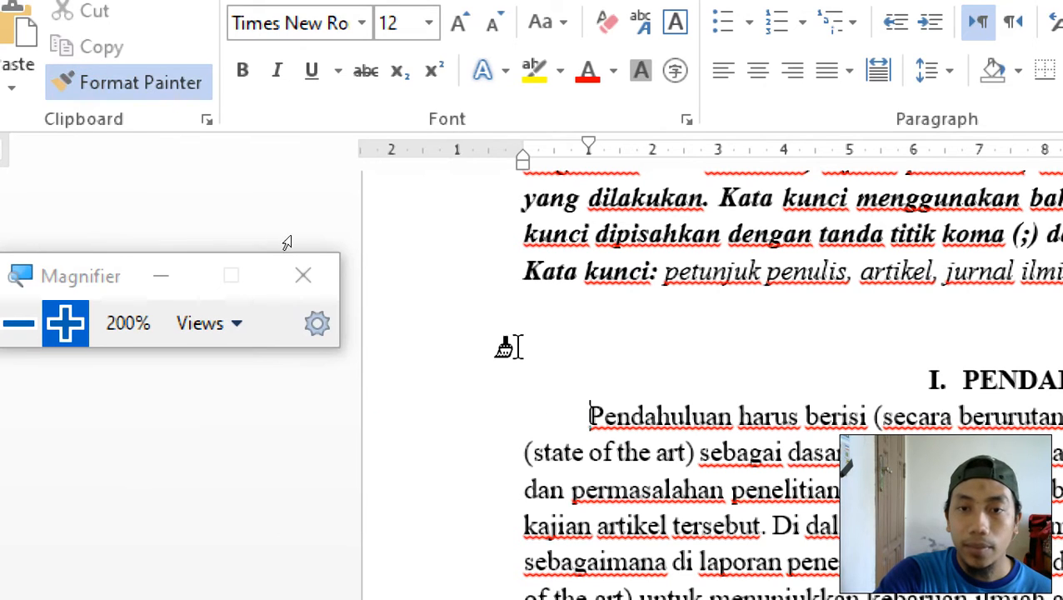
scroll(582, 404, down, 3)
scroll(583, 403, down, 1)
click(525, 312)
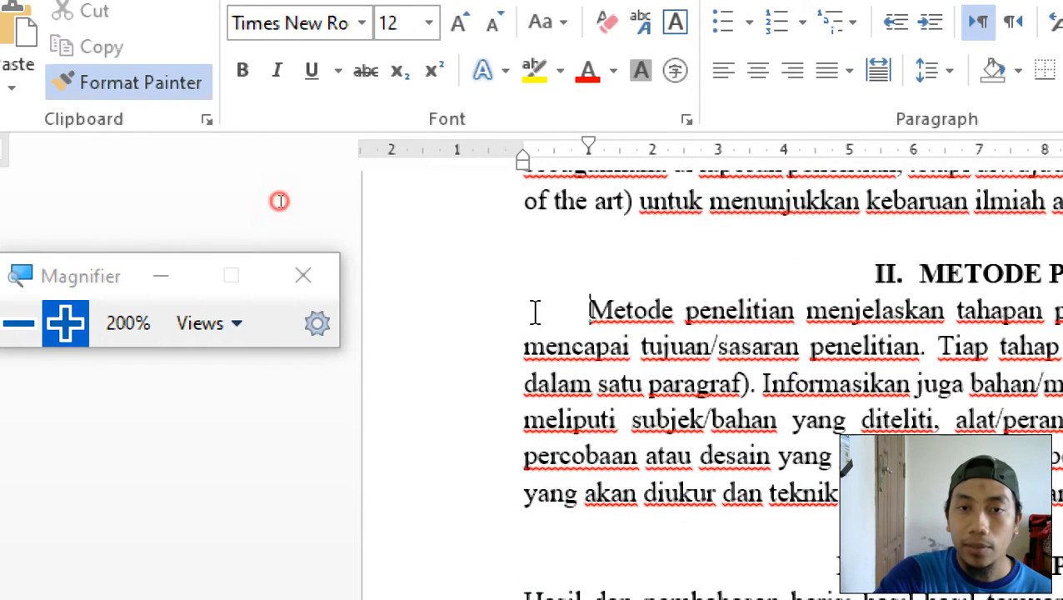
click(105, 83)
scroll(640, 431, down, 3)
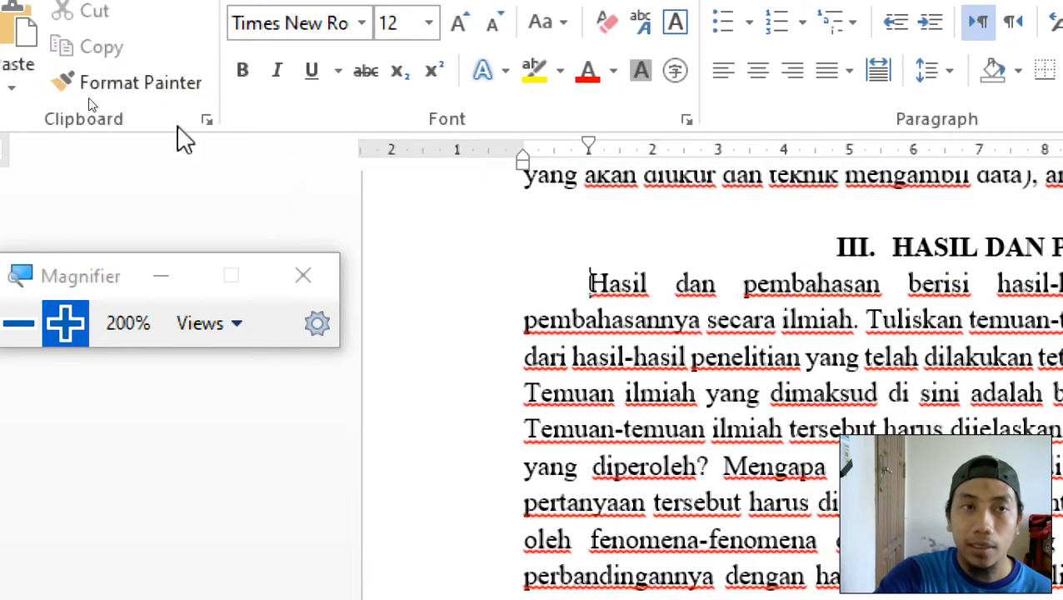
Copy the indented paragraph formatting onto the body paragraphs under "KESIMPULAN" and "DAFTAR PUSTAKA" with Format Painter
click(137, 86)
scroll(621, 321, down, 1)
scroll(625, 329, down, 8)
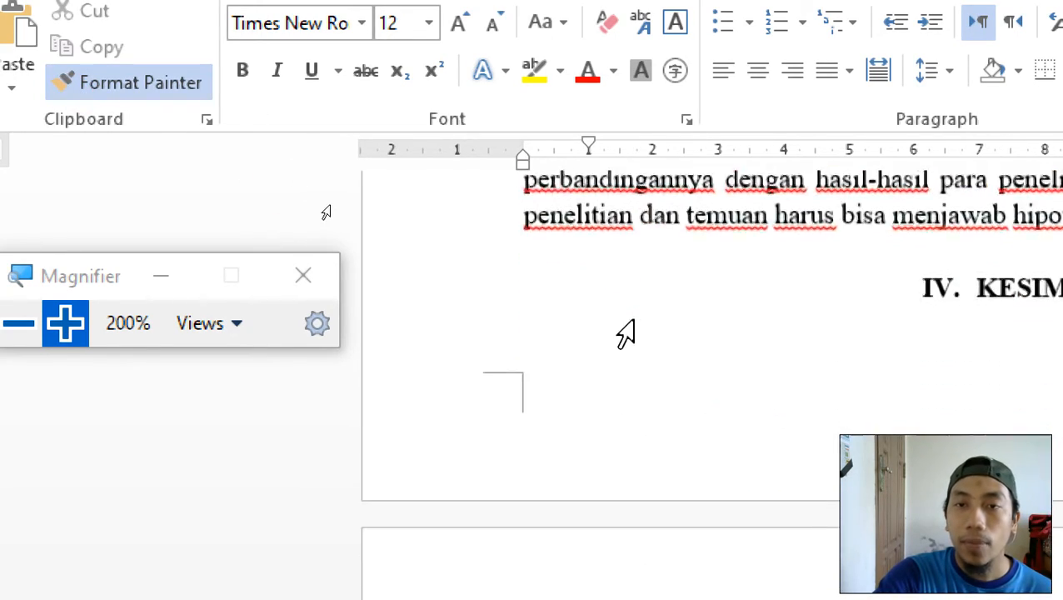
click(512, 354)
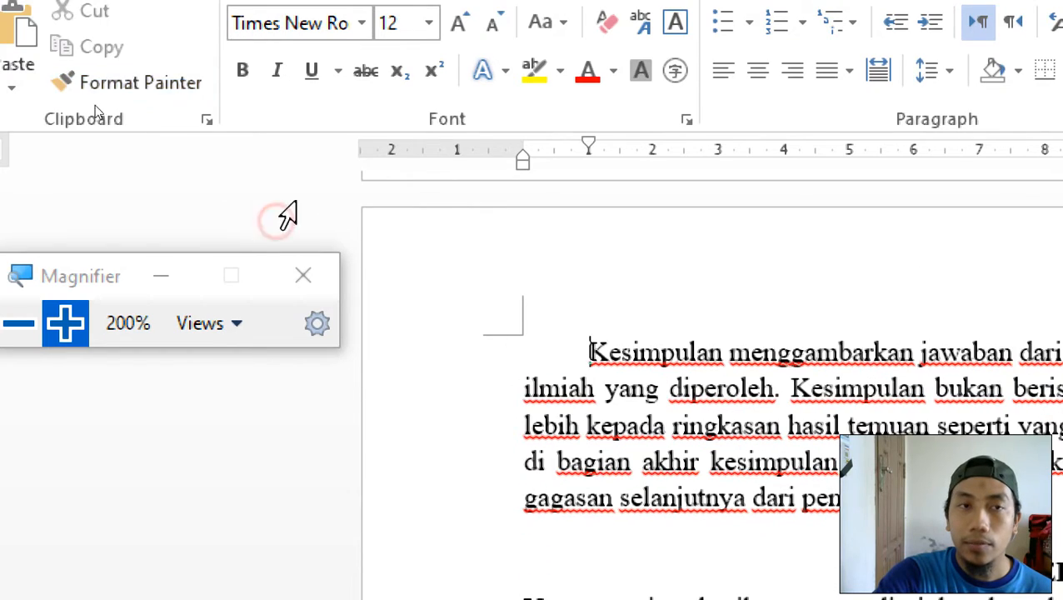
click(117, 88)
scroll(654, 427, down, 8)
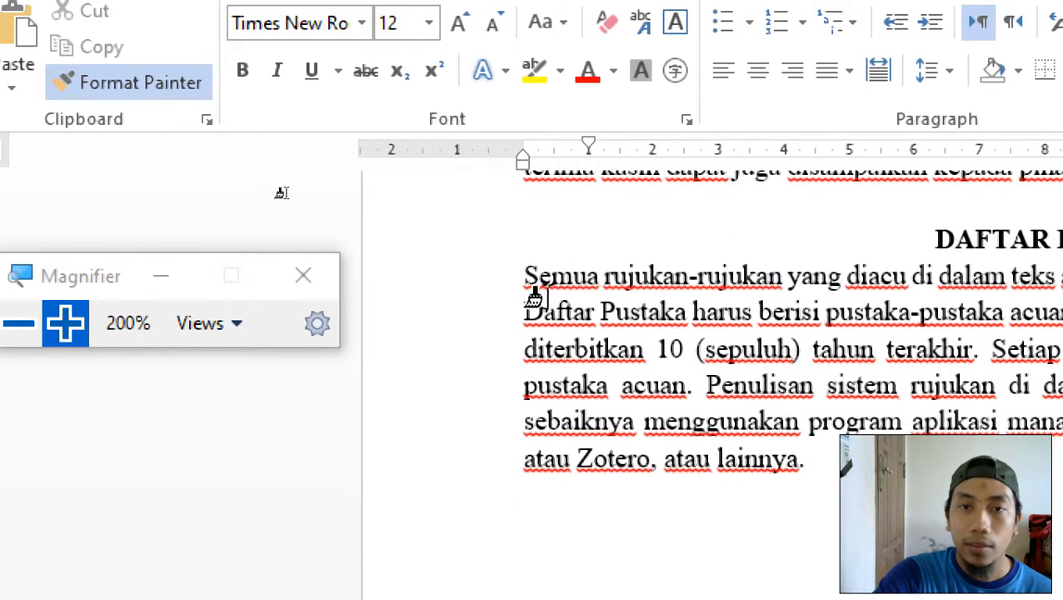
click(525, 277)
Copy the first-line indent of the "DAFTAR PUSTAKA" paragraph onto the paragraph under "UCAPAN TERIMA KASIH" with Format Painter
click(65, 87)
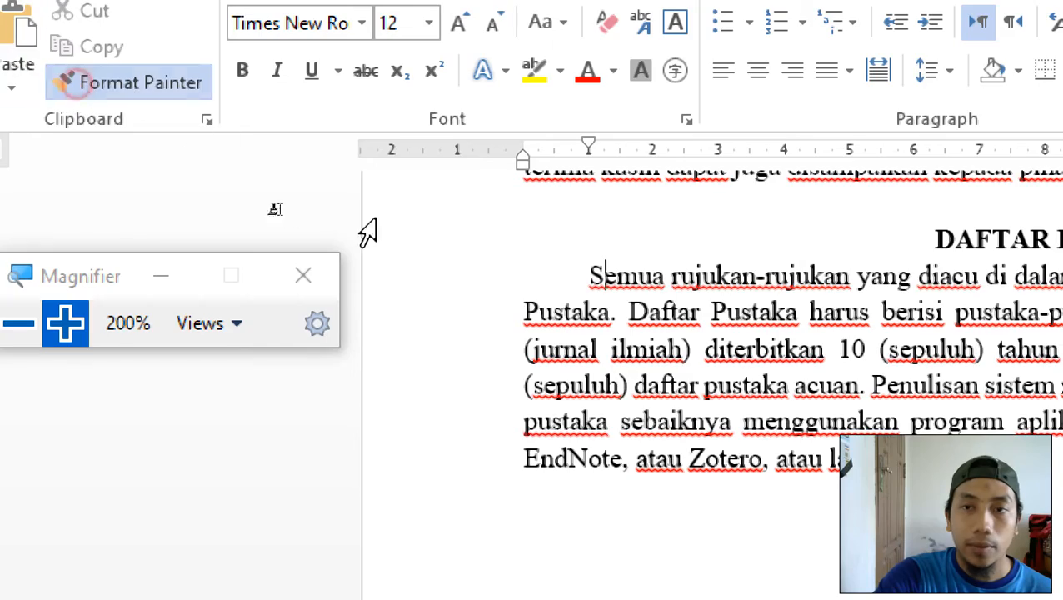
scroll(593, 367, down, 3)
scroll(589, 363, up, 6)
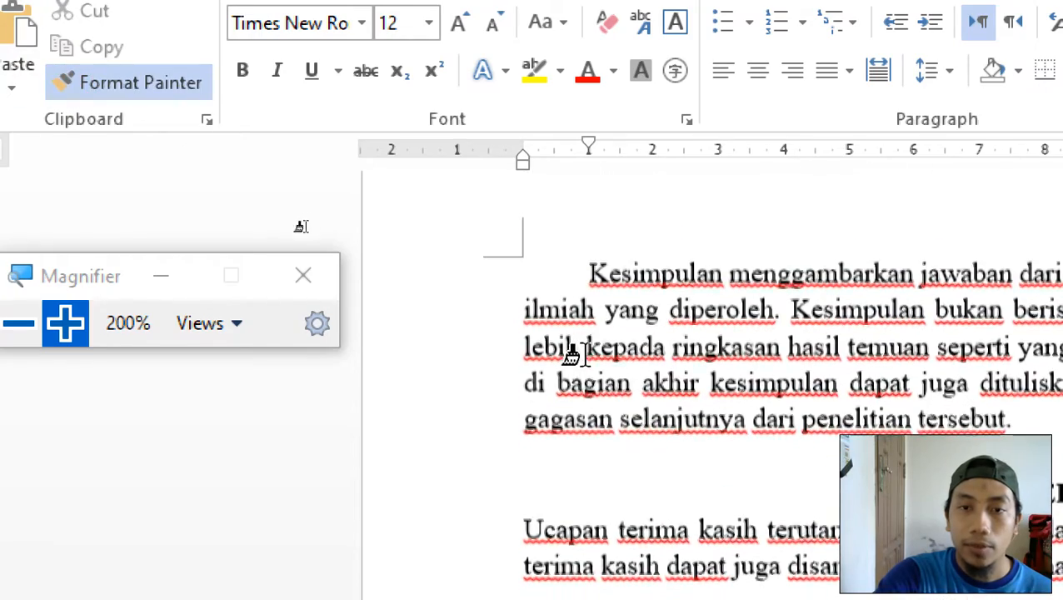
scroll(555, 403, down, 2)
click(526, 375)
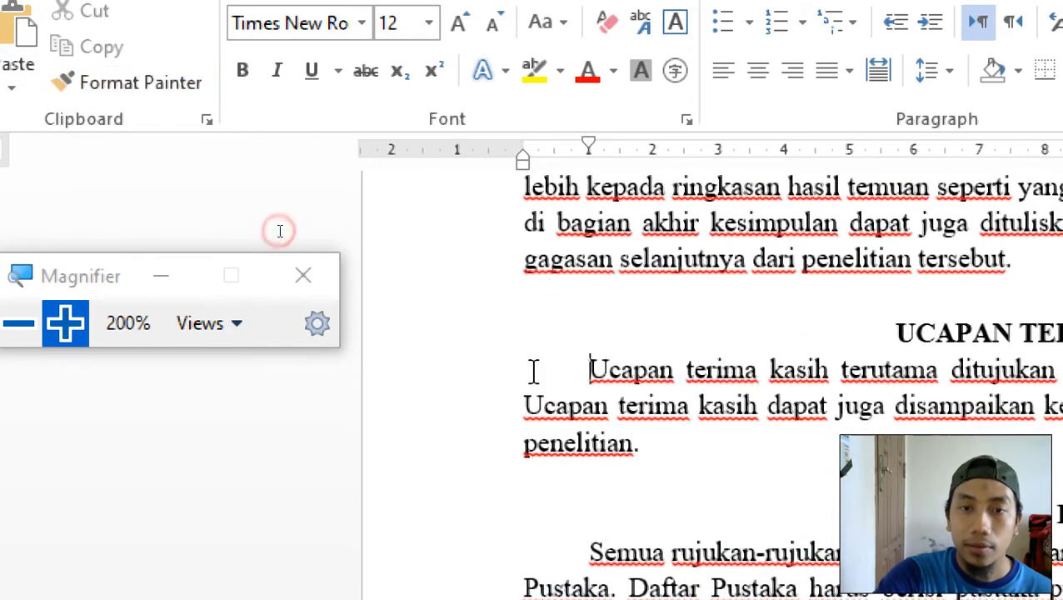
Return the Magnifier to 100% and examine the heading alignment, paragraph indents and spacing between the abstract and "PENDAHULUAN"
scroll(567, 383, up, 5)
scroll(592, 392, up, 15)
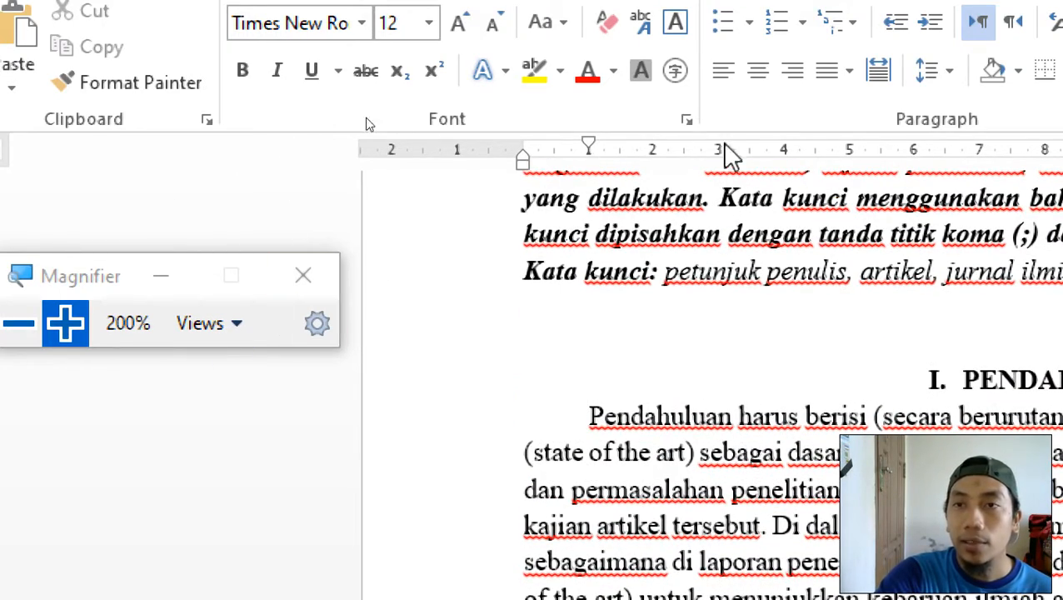
click(19, 323)
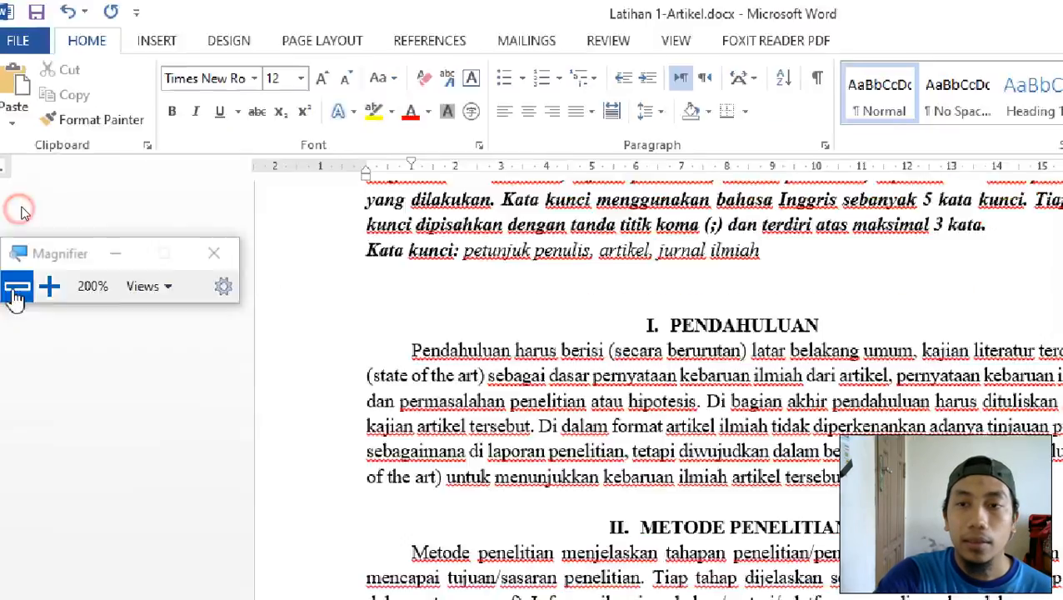
scroll(375, 296, down, 7)
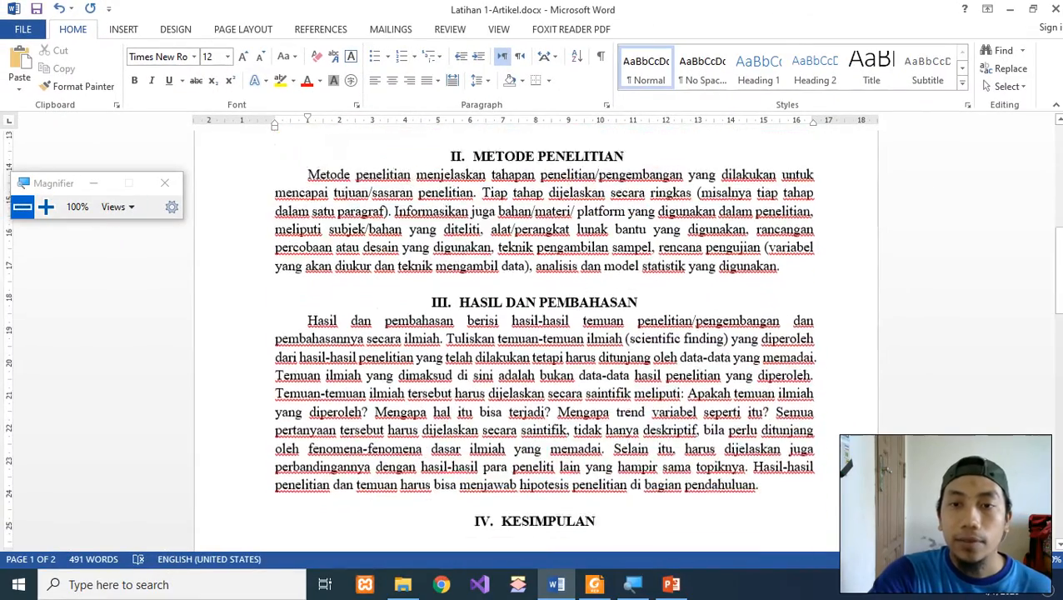
scroll(439, 414, up, 6)
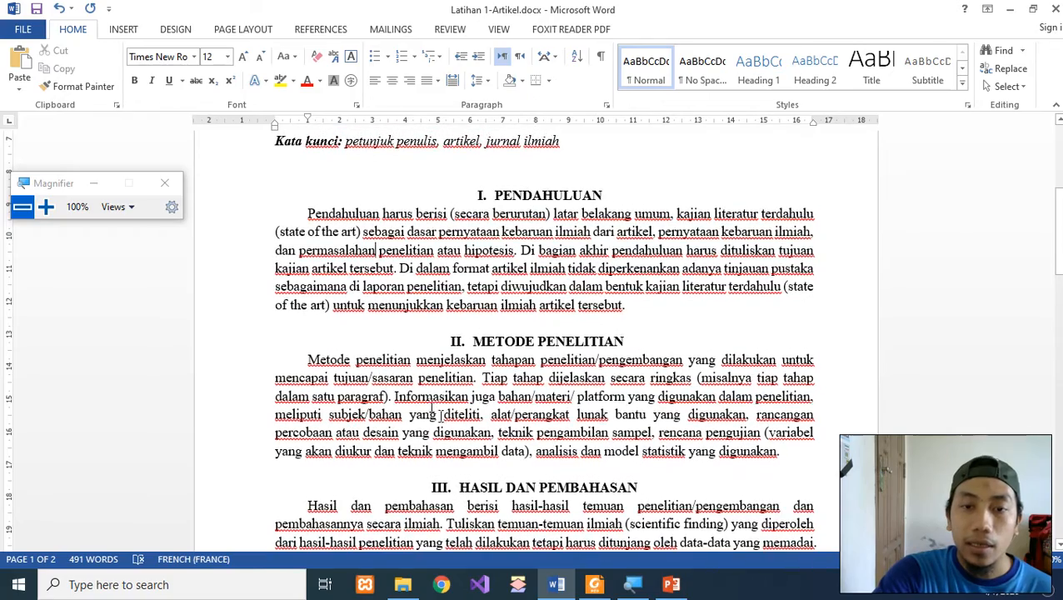
scroll(534, 342, up, 5)
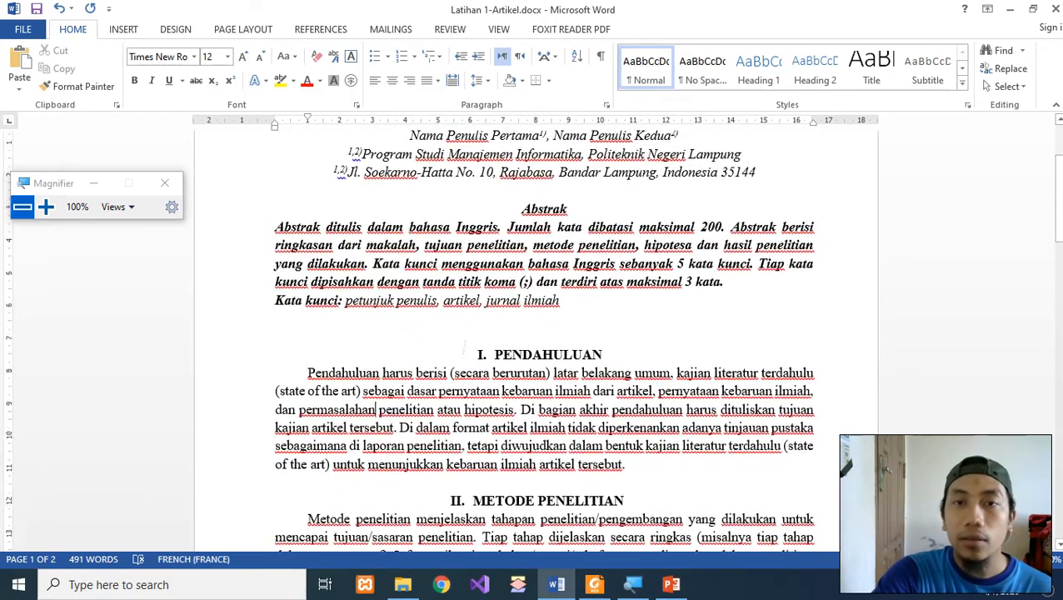
scroll(533, 341, down, 2)
scroll(458, 334, down, 2)
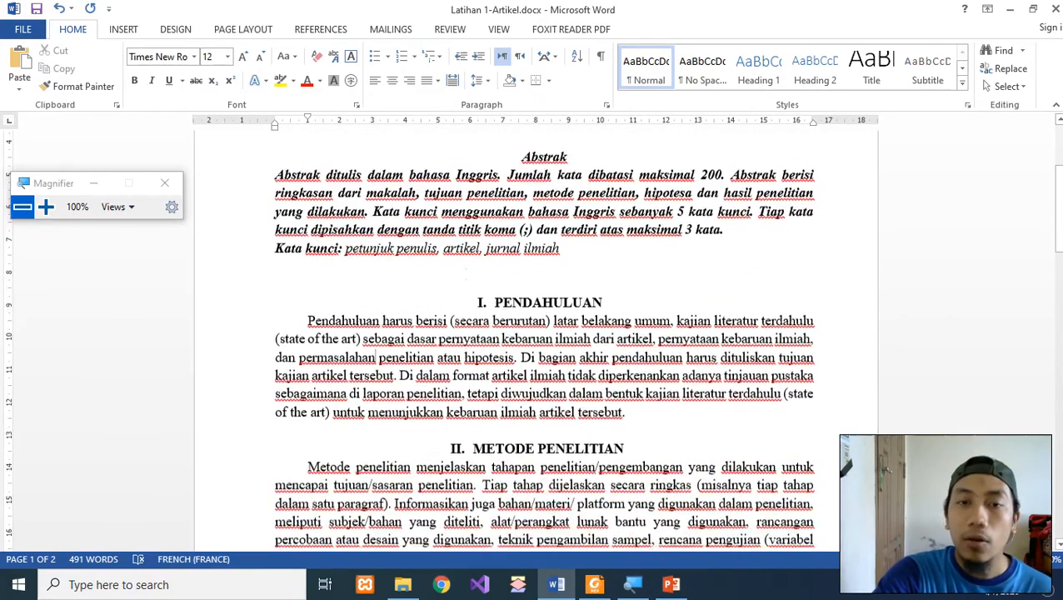
click(493, 270)
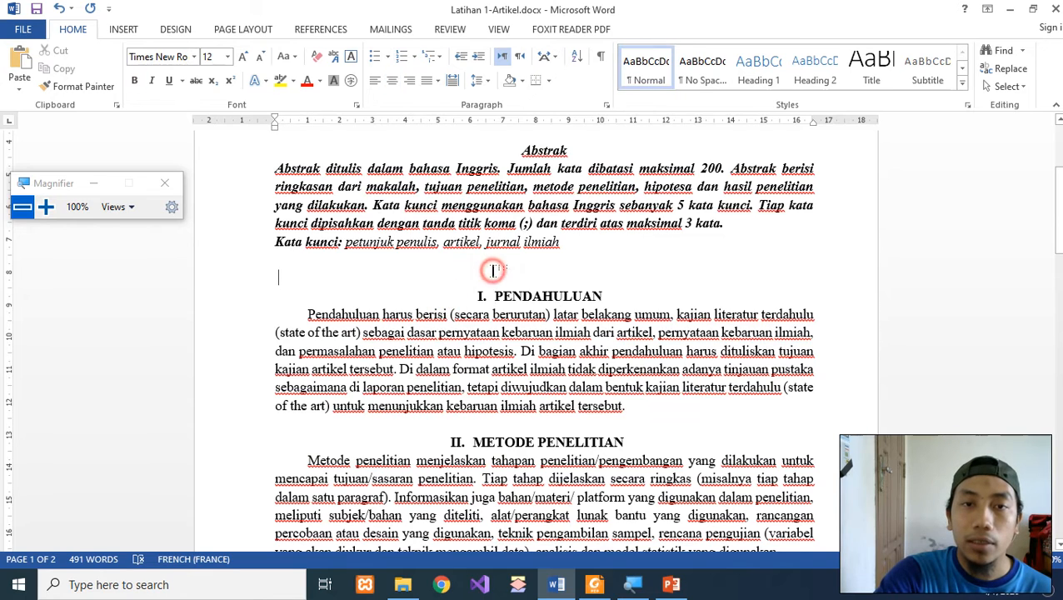
click(472, 295)
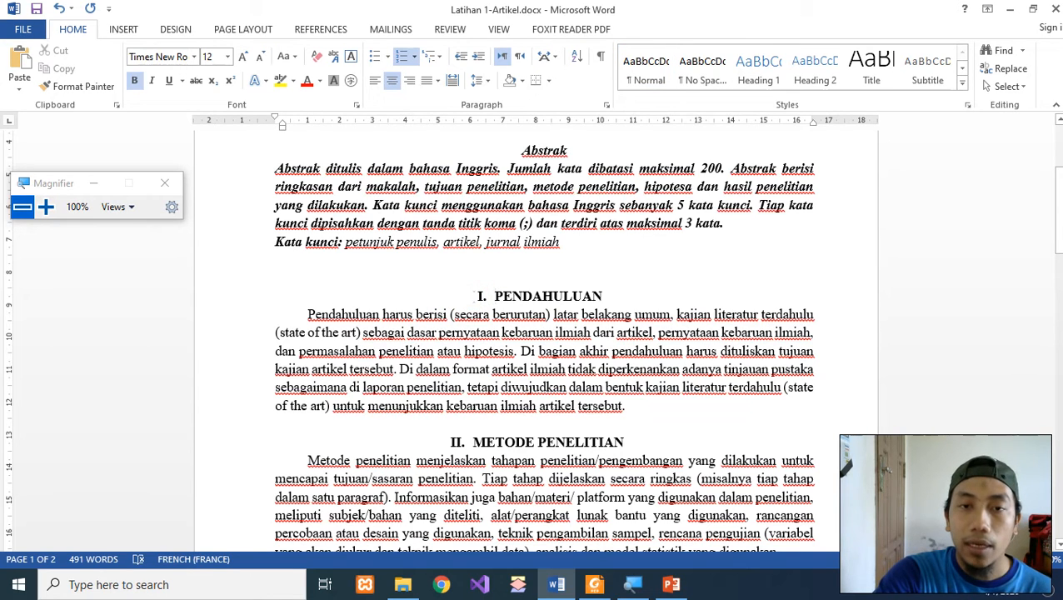
scroll(506, 242, down, 2)
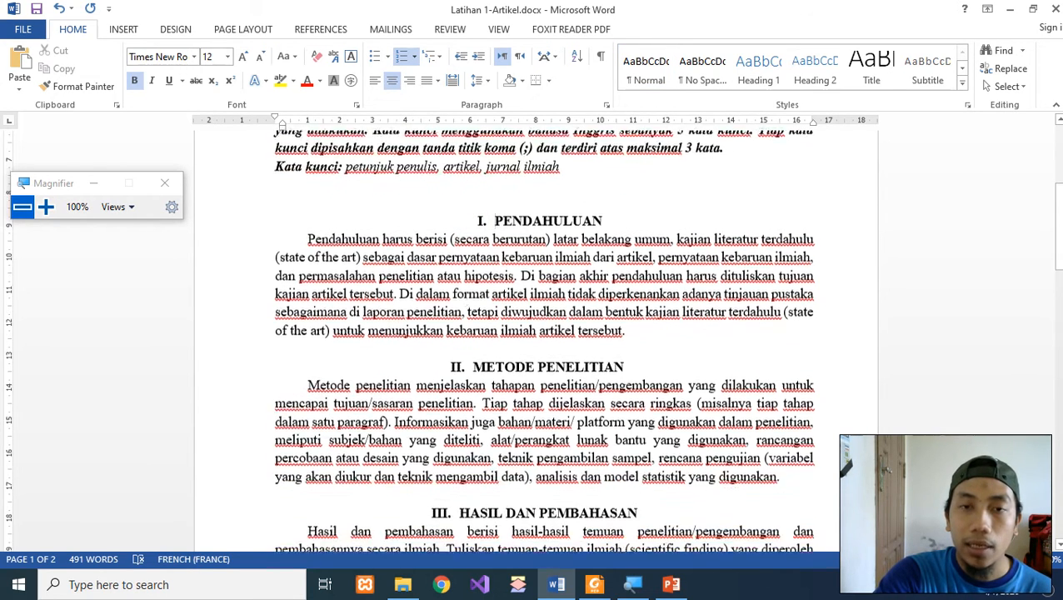
Lay out the article body from the "PENDAHULUAN" heading through the end of "DAFTAR PUSTAKA" in two columns
drag(458, 217, 750, 550)
key(Delete)
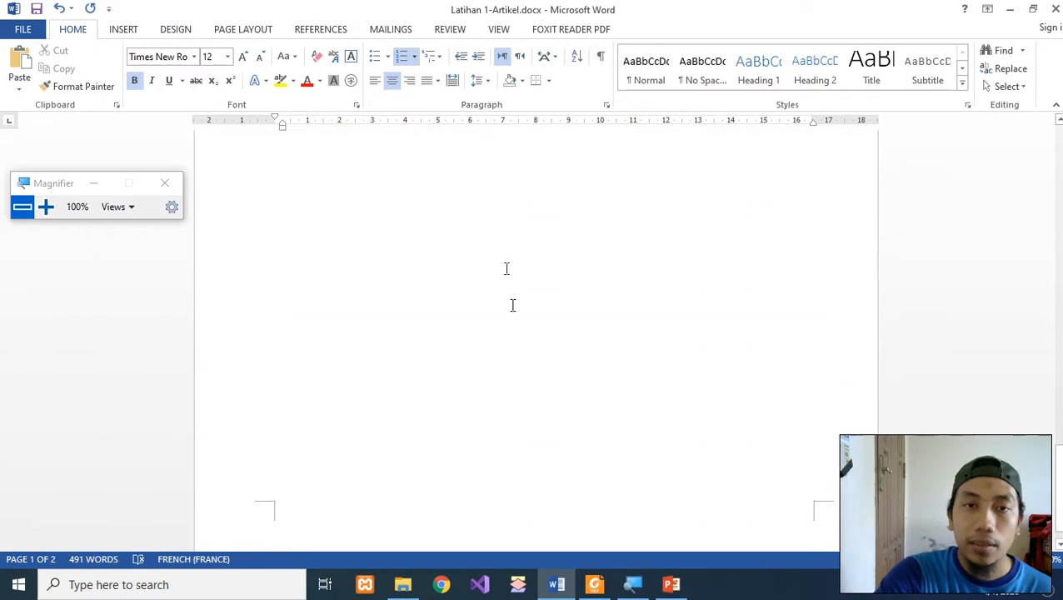
key(ctrl+z)
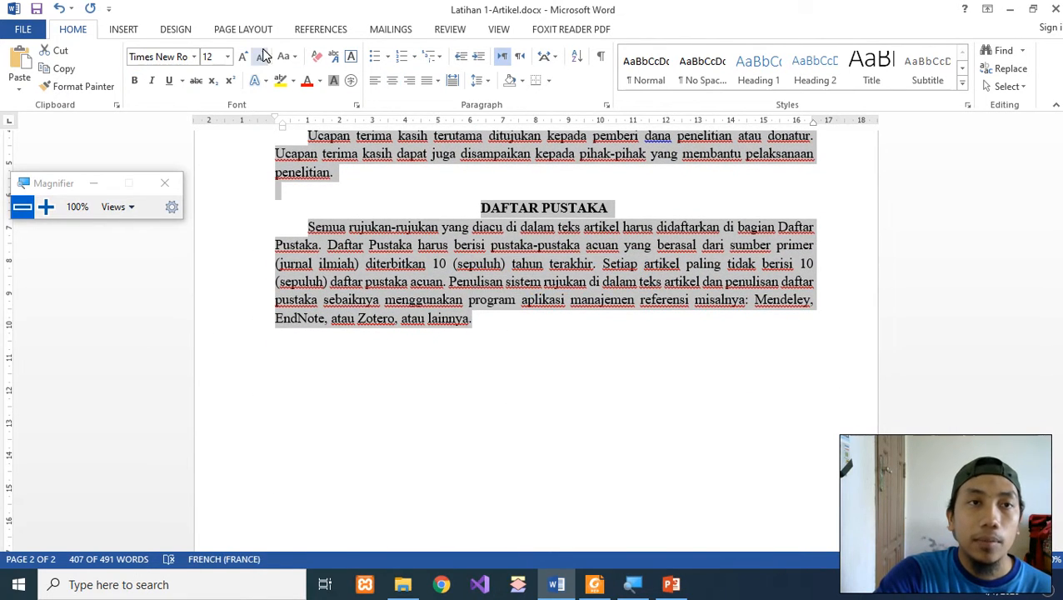
click(47, 207)
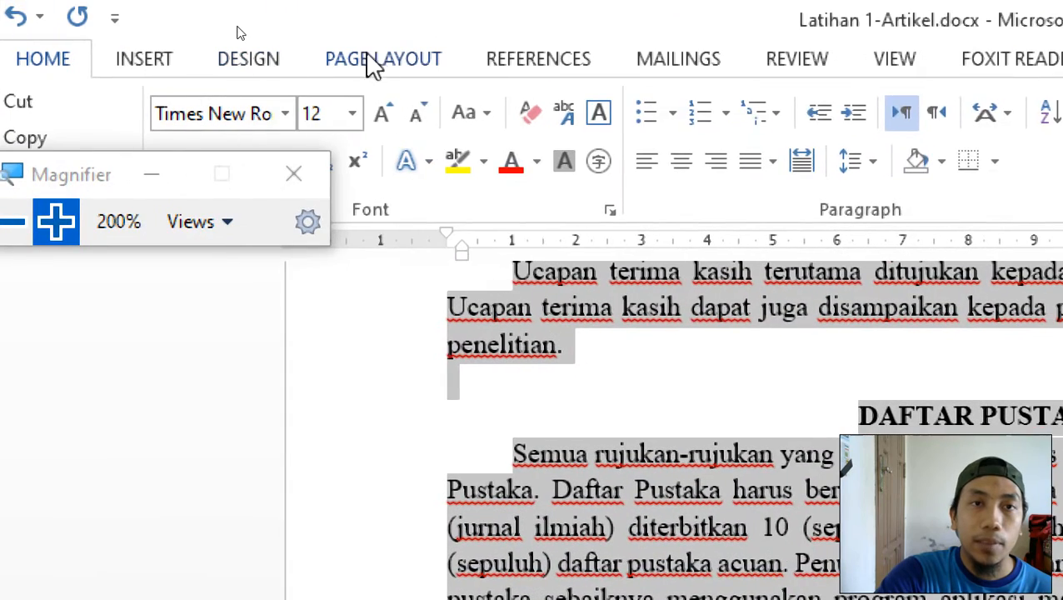
click(243, 29)
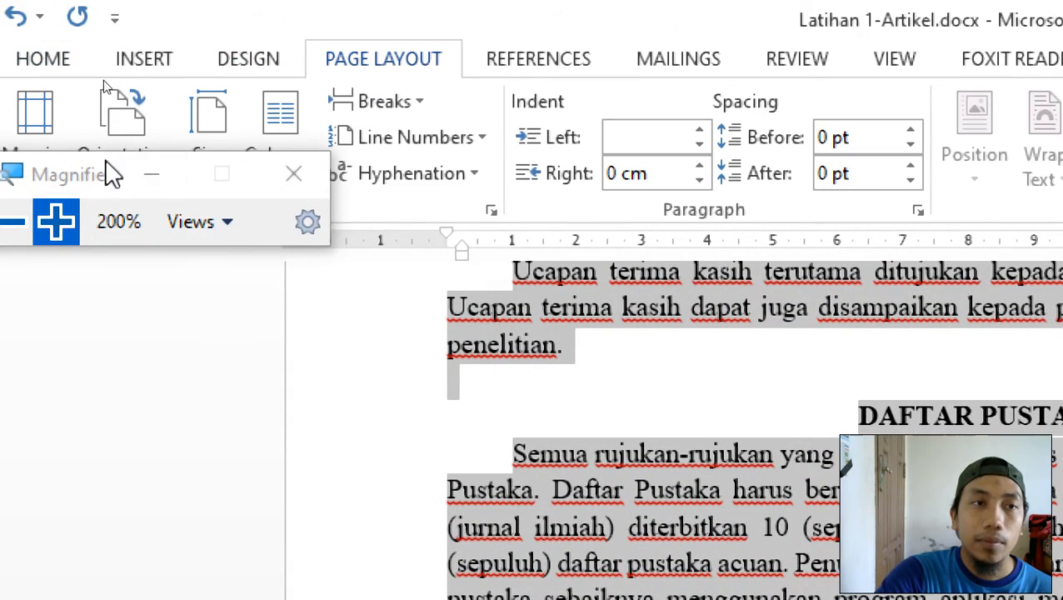
drag(107, 174, 130, 445)
click(282, 159)
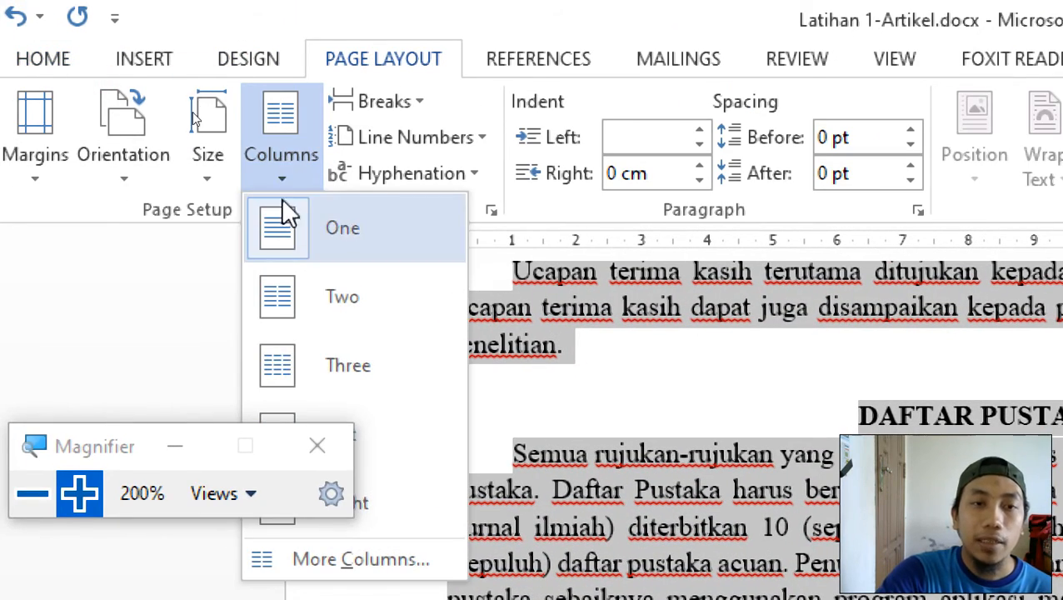
click(310, 314)
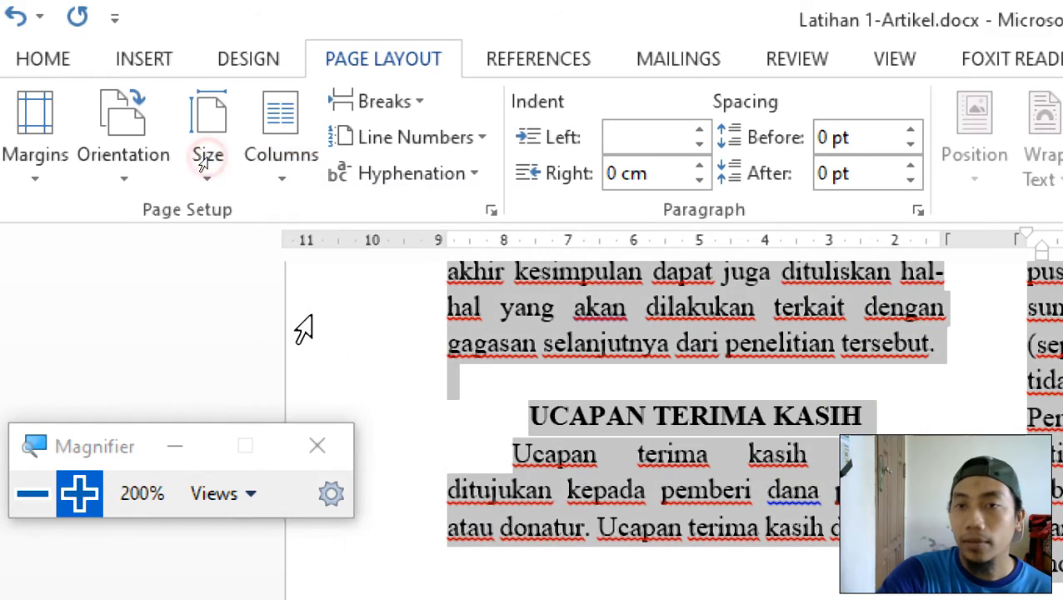
click(33, 496)
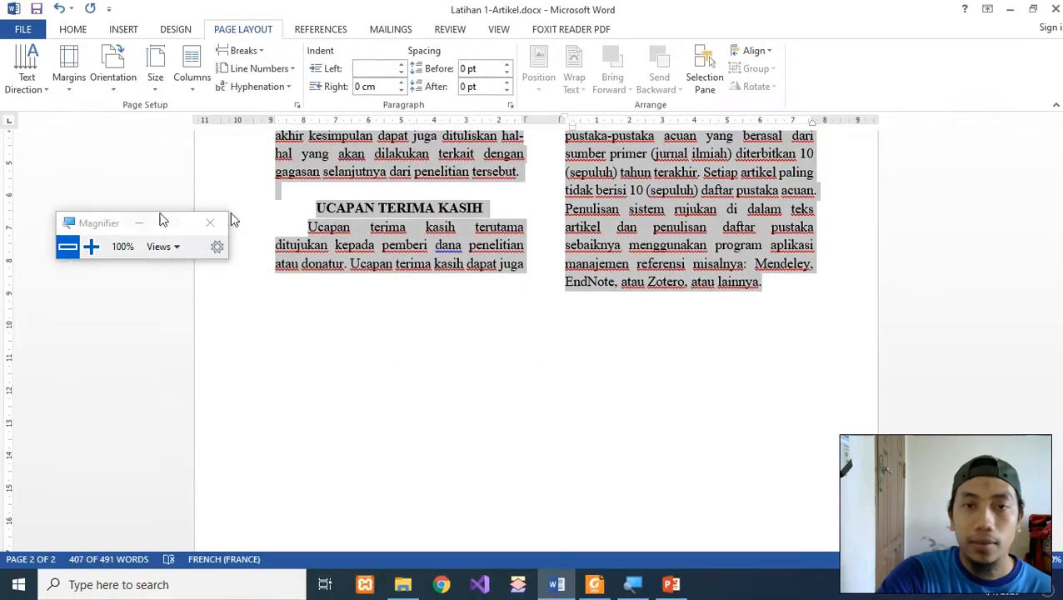
Examine the two-column layout from the last section up to the title, and check the font sizes of the title and author lines
click(383, 259)
scroll(385, 259, up, 10)
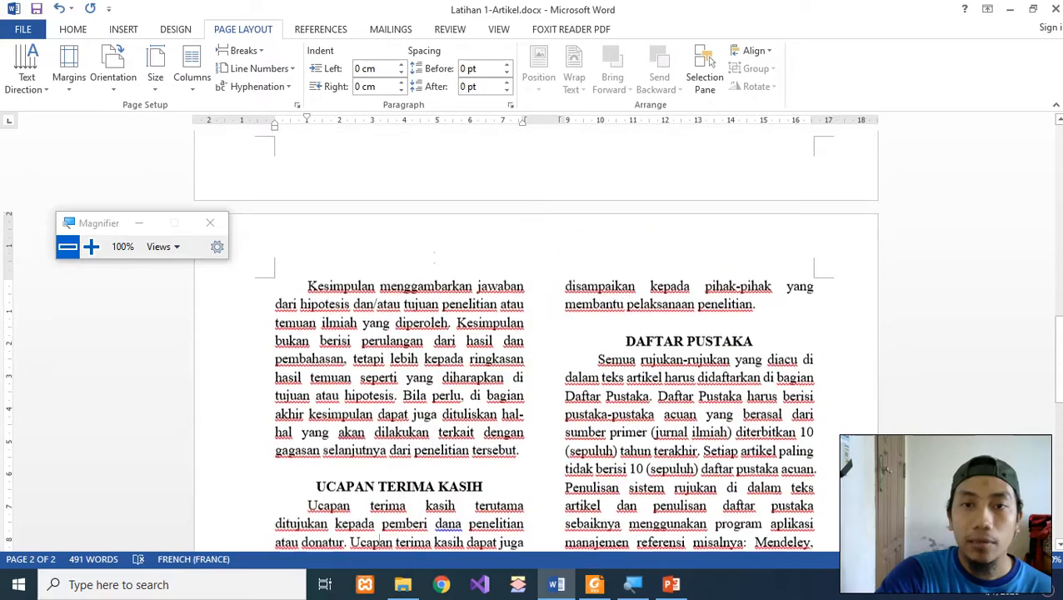
scroll(544, 340, up, 15)
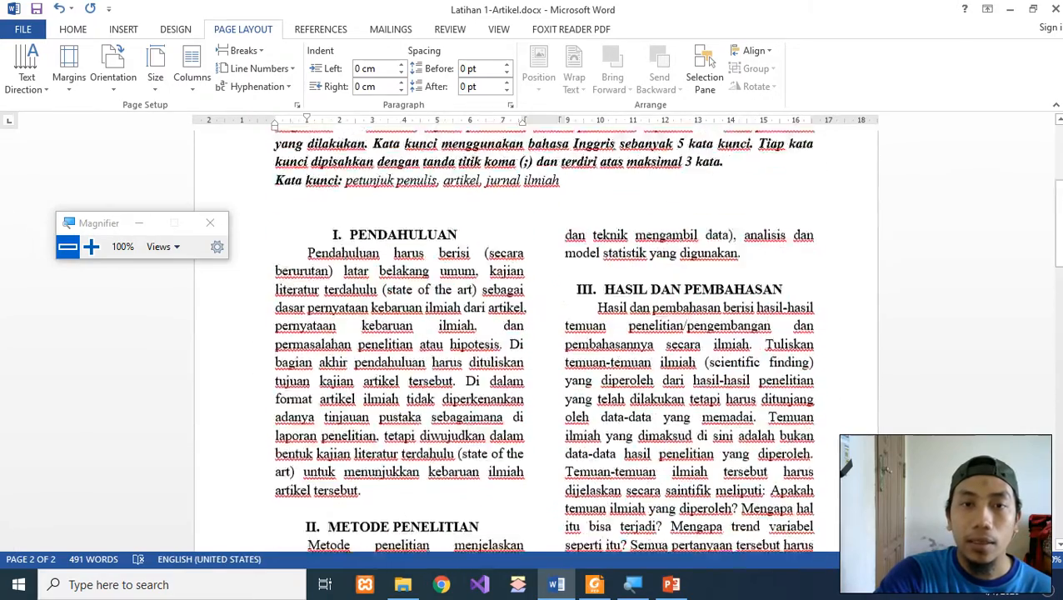
scroll(544, 340, up, 1)
scroll(545, 340, down, 1)
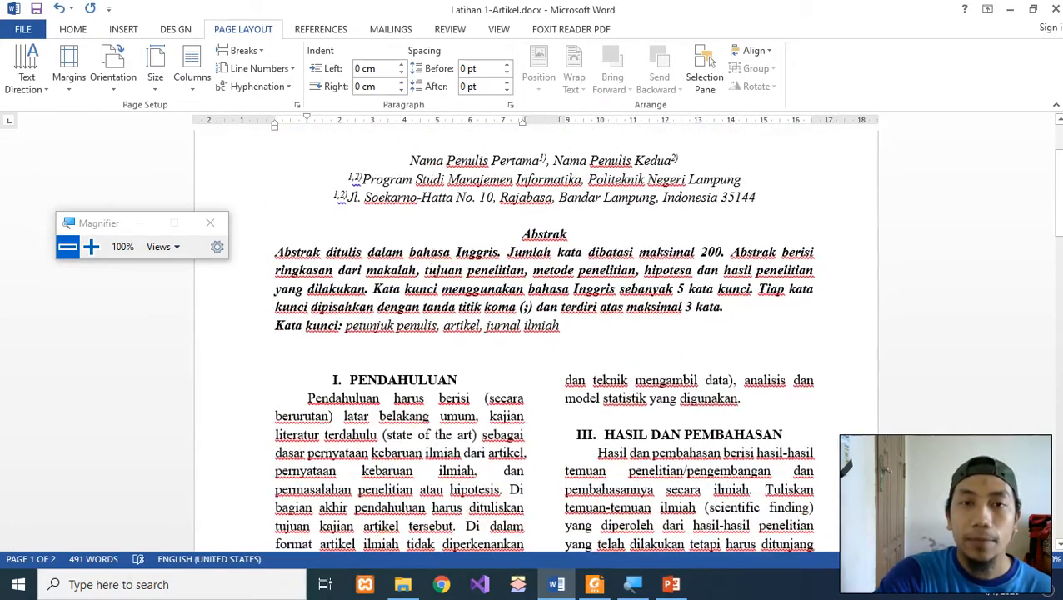
scroll(457, 260, up, 3)
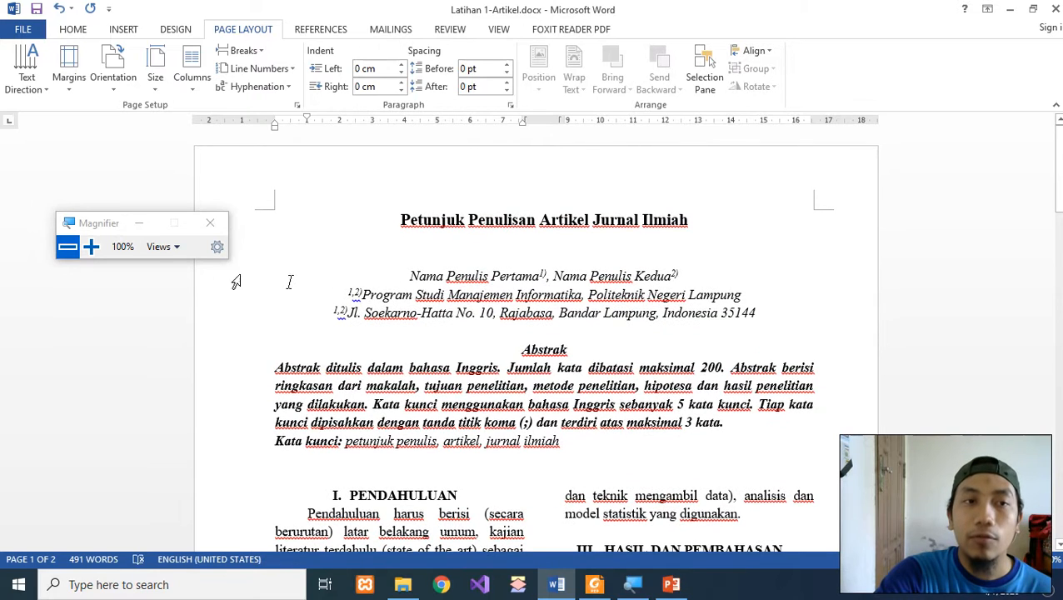
drag(100, 222, 125, 219)
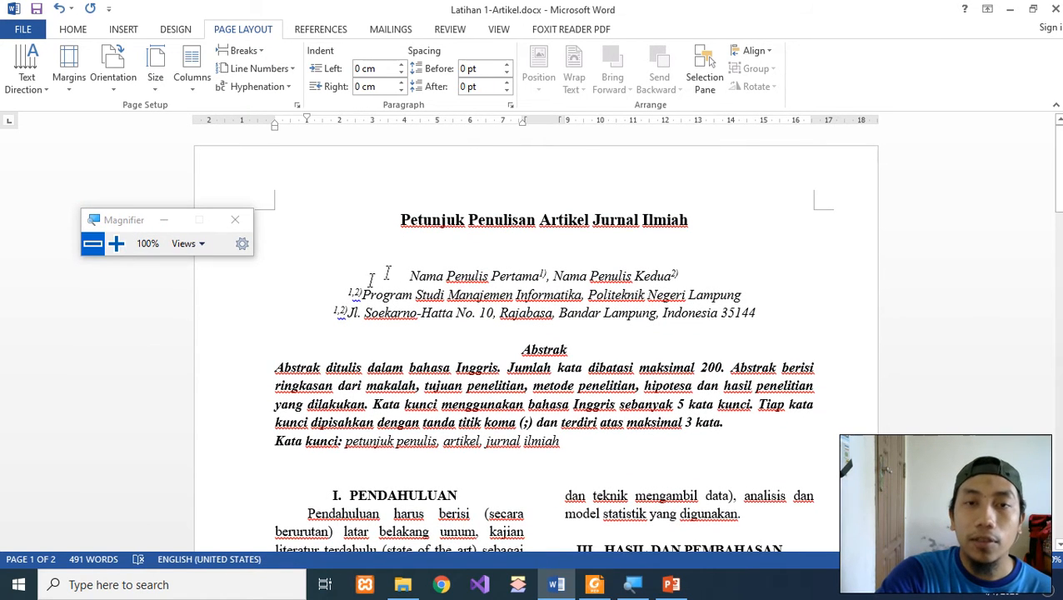
click(119, 246)
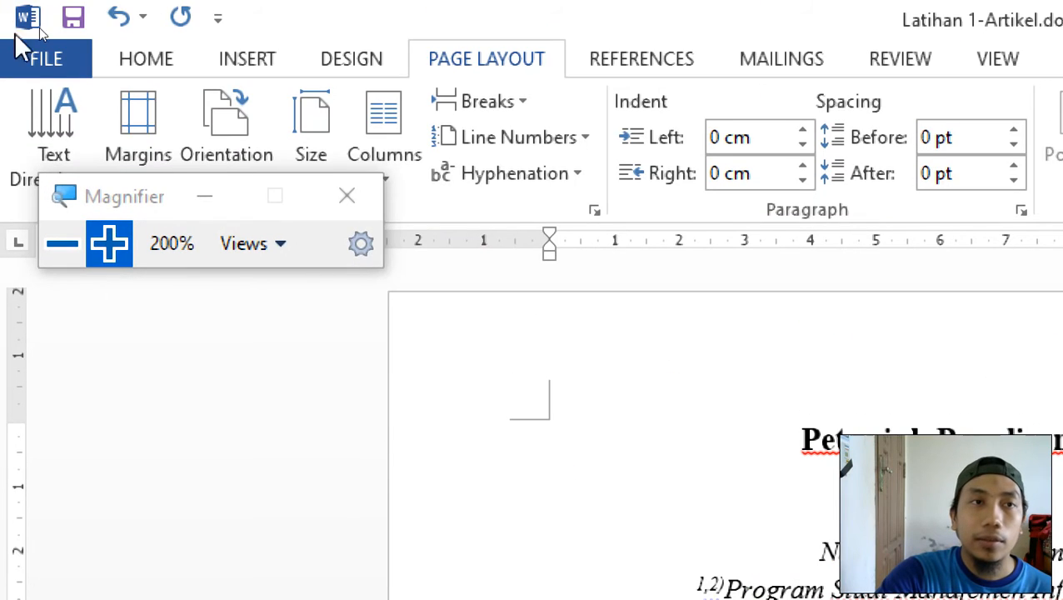
click(140, 62)
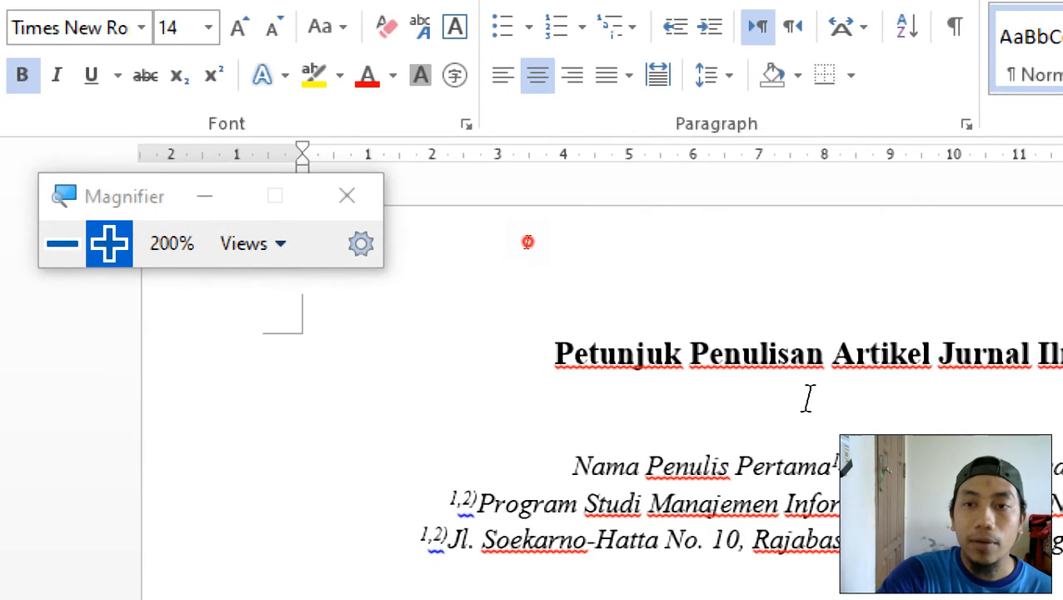
click(809, 398)
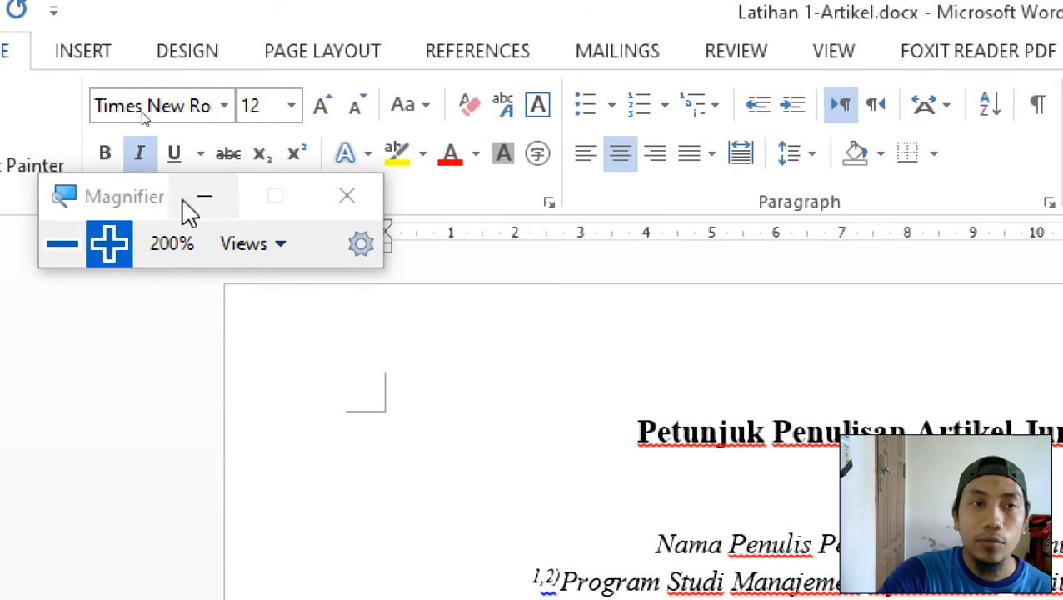
click(74, 243)
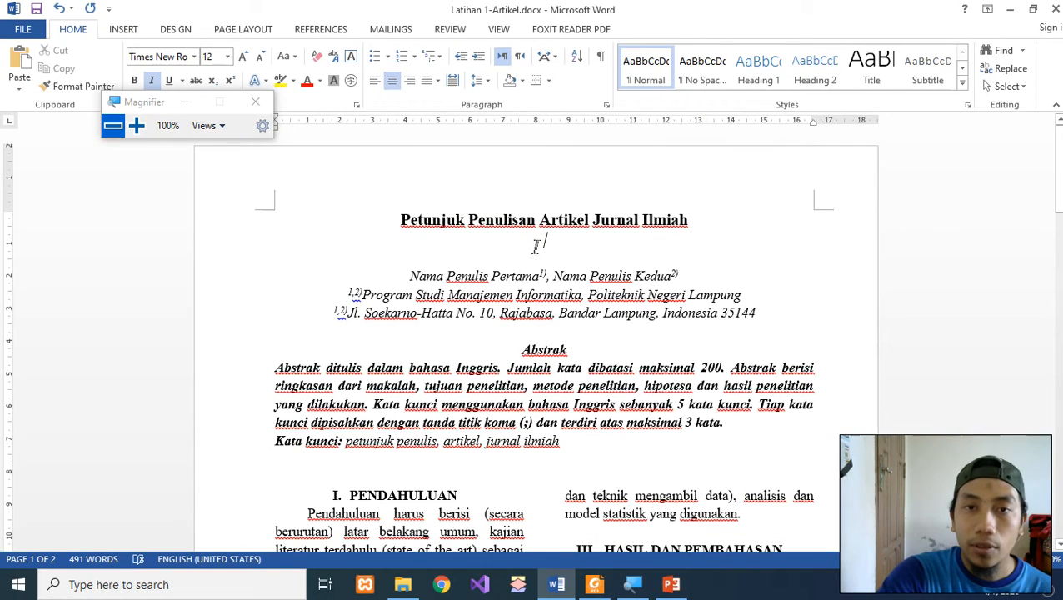
Reduce the font size of everything below the article title to 10
drag(543, 243, 690, 324)
drag(726, 46, 785, 443)
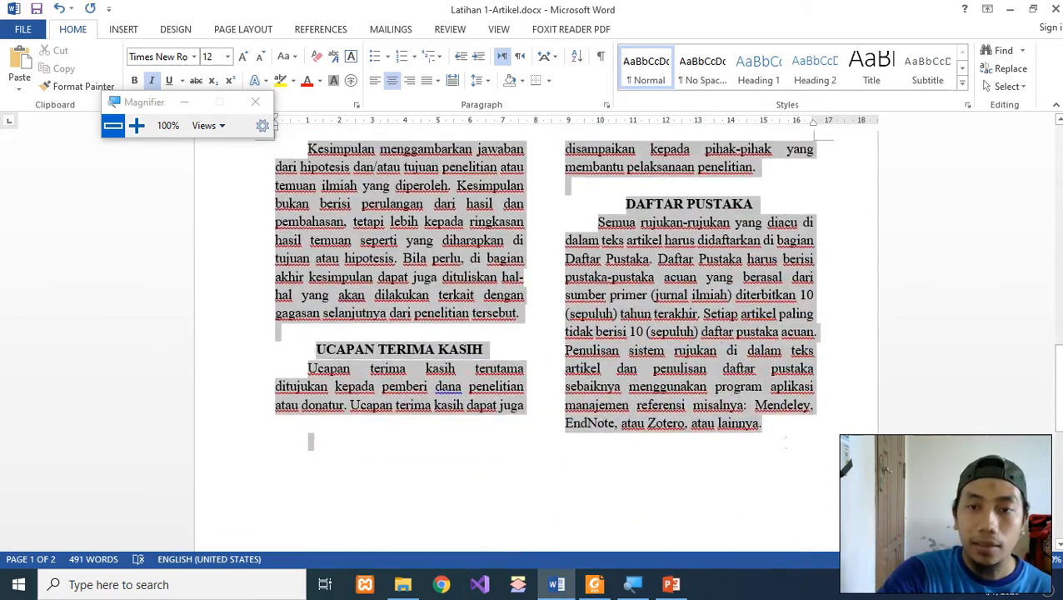
drag(777, 507, 777, 507)
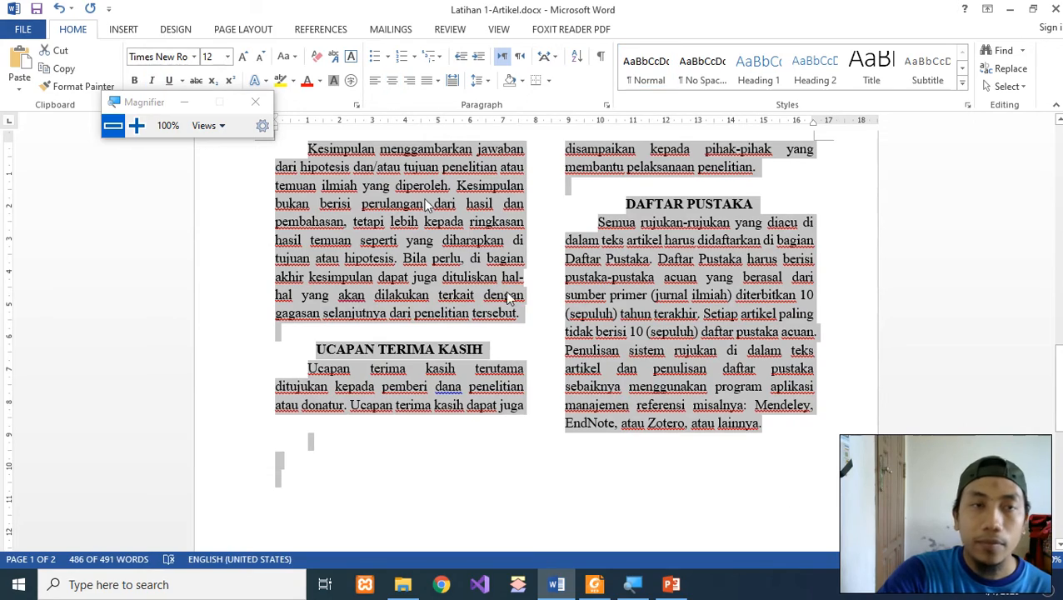
click(136, 125)
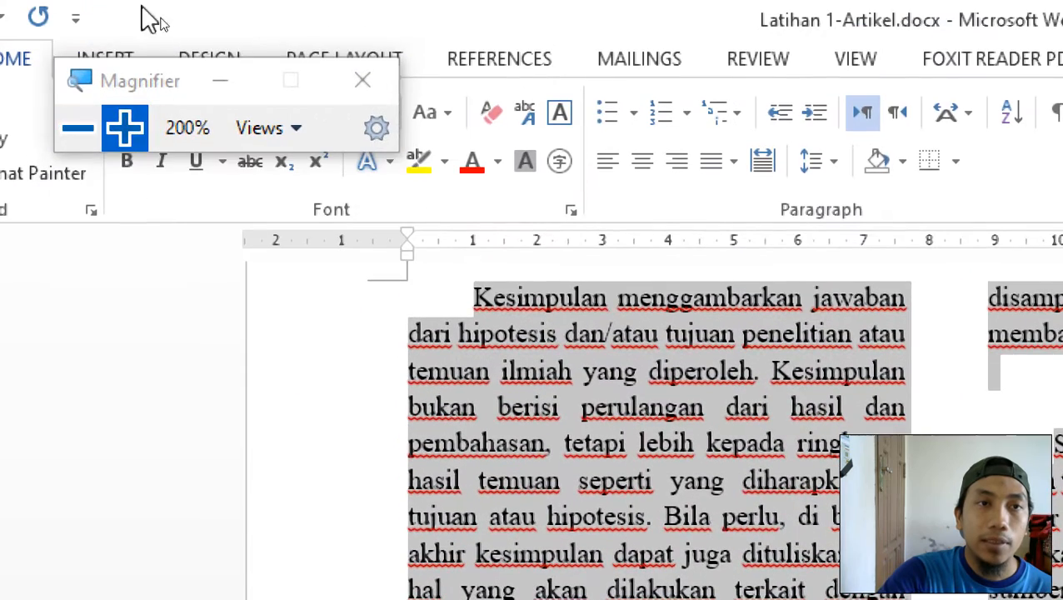
drag(200, 90, 93, 350)
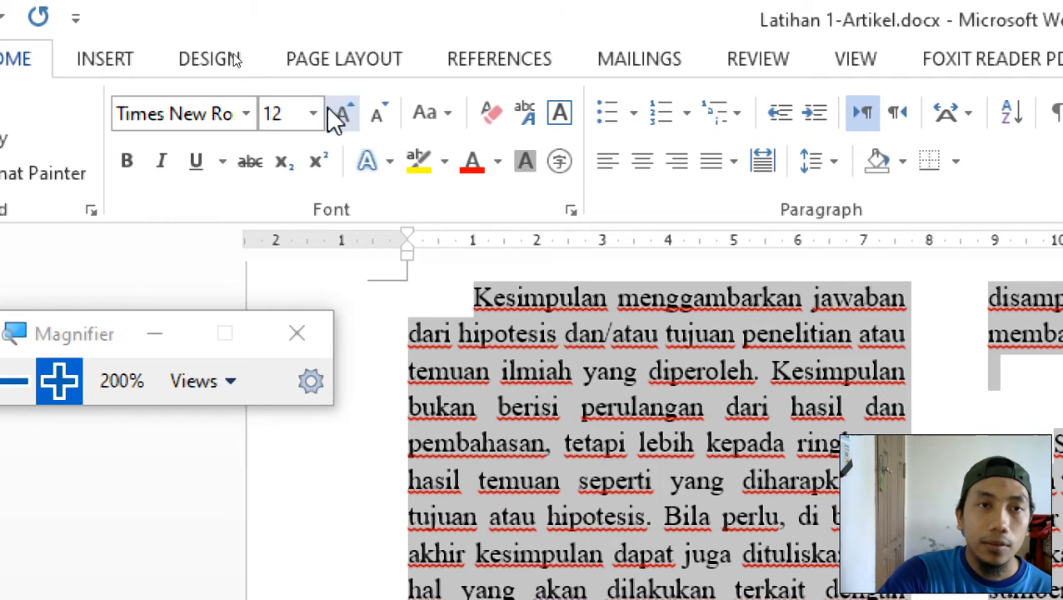
click(381, 117)
click(381, 117)
click(381, 117)
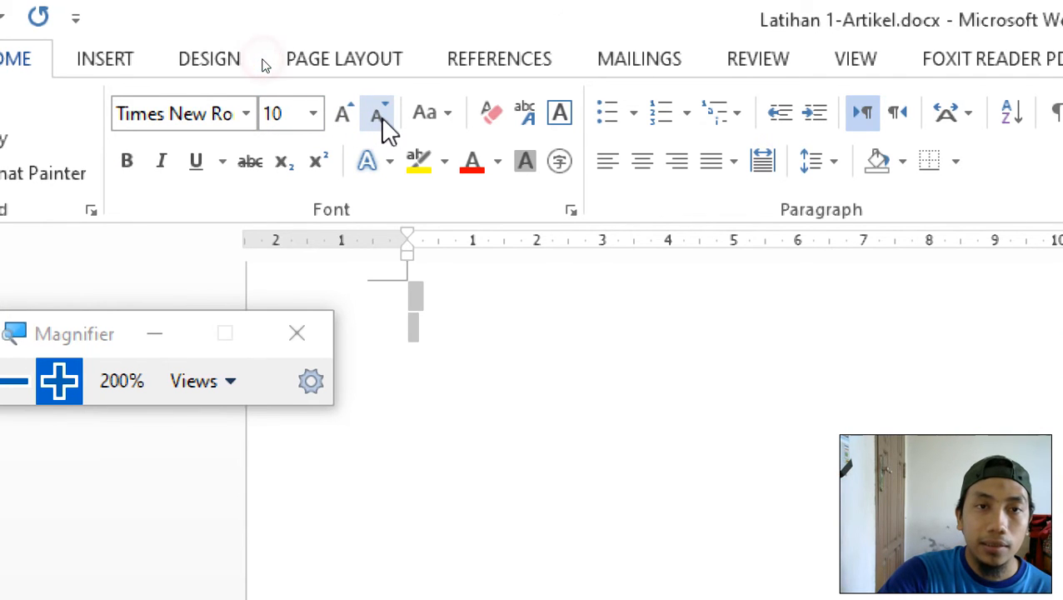
click(25, 385)
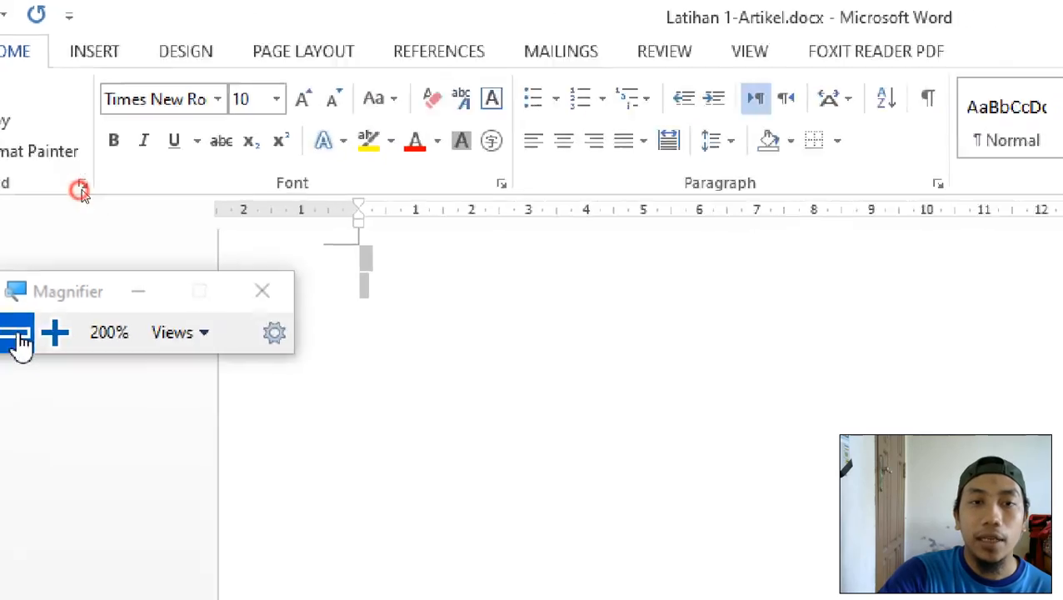
Delete the empty paragraph after the end of the article to remove the blank second page
scroll(532, 202, up, 10)
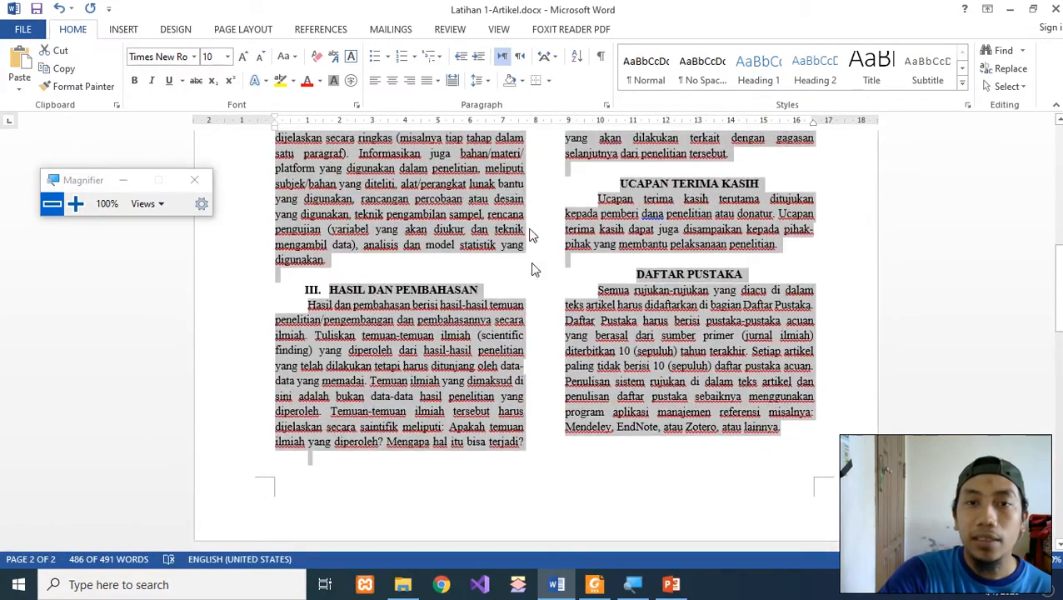
scroll(510, 296, up, 6)
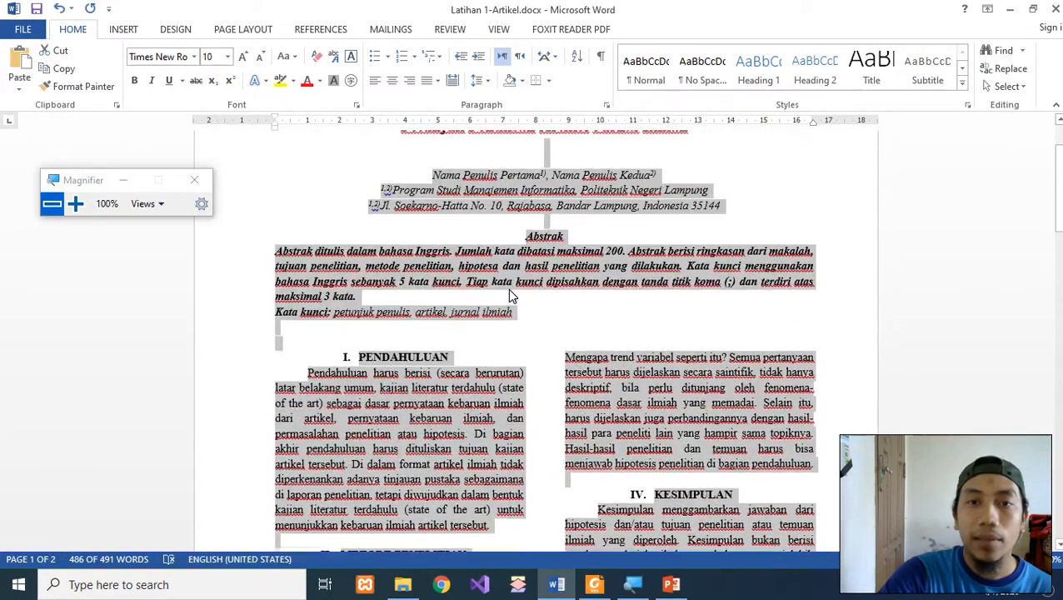
scroll(511, 296, down, 8)
scroll(542, 339, down, 7)
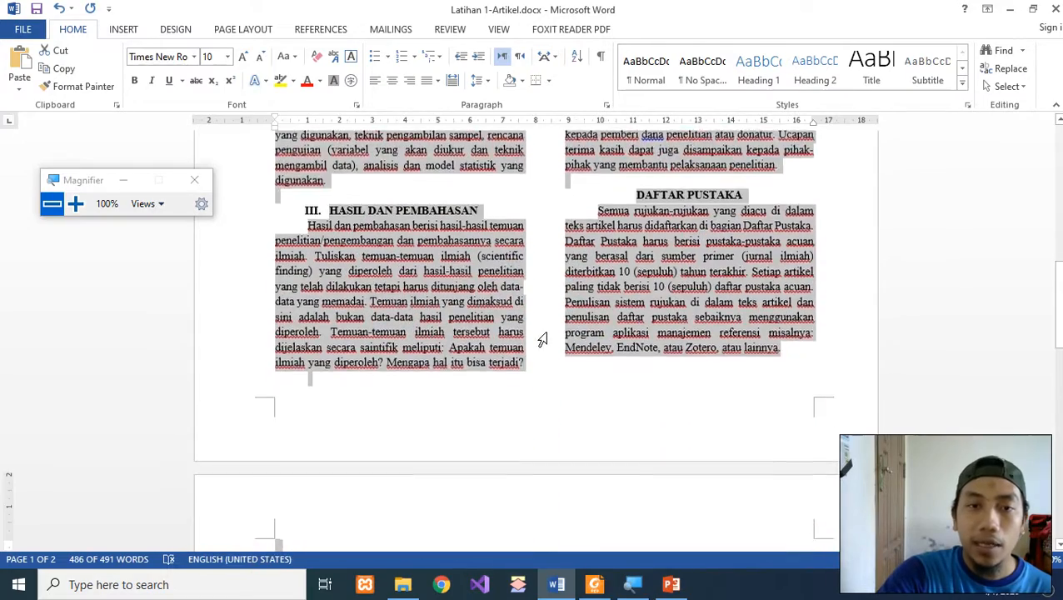
click(385, 492)
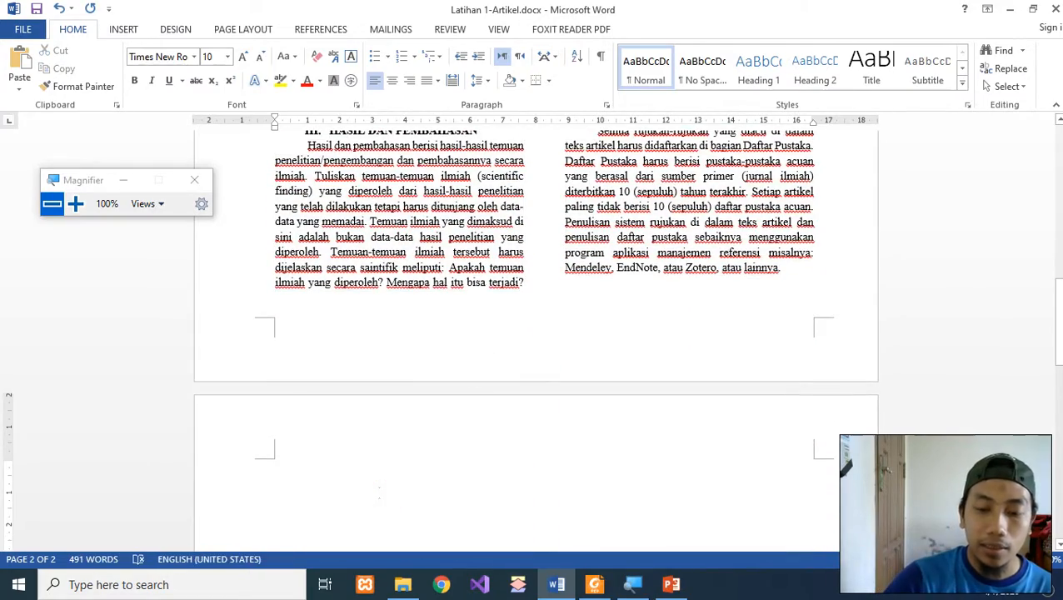
key(BackSpace)
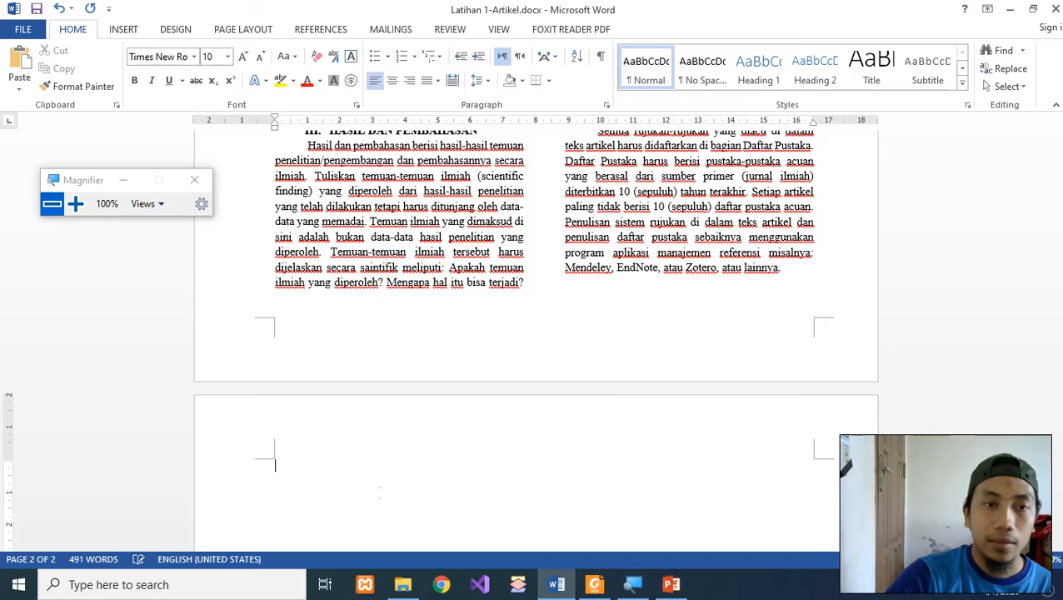
key(BackSpace)
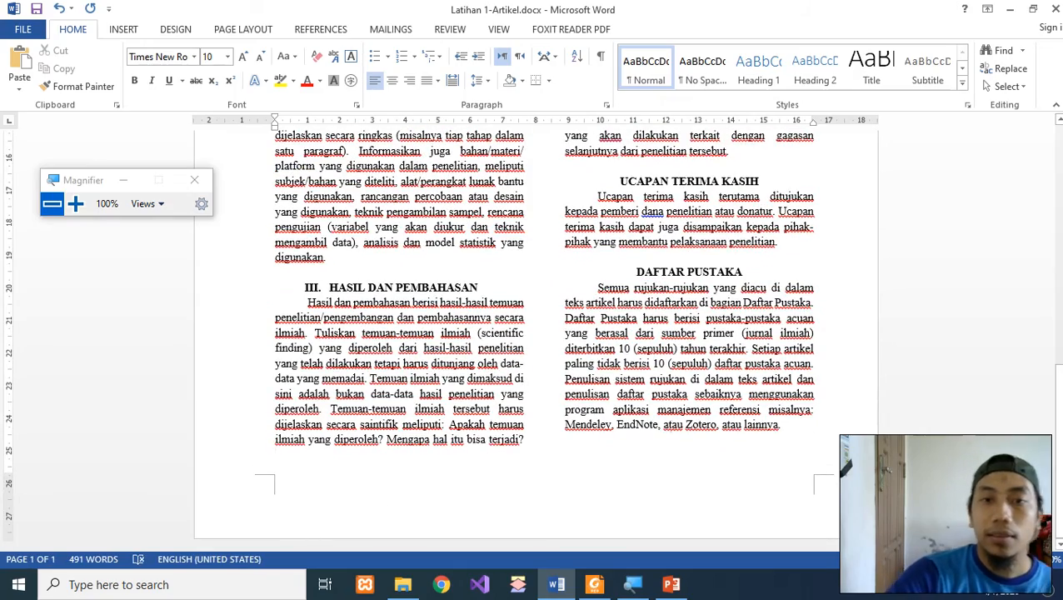
Move the Magnifier window clear of the text and examine the one-page layout from the title to "DAFTAR PUSTAKA"
scroll(533, 334, up, 2)
scroll(533, 333, up, 3)
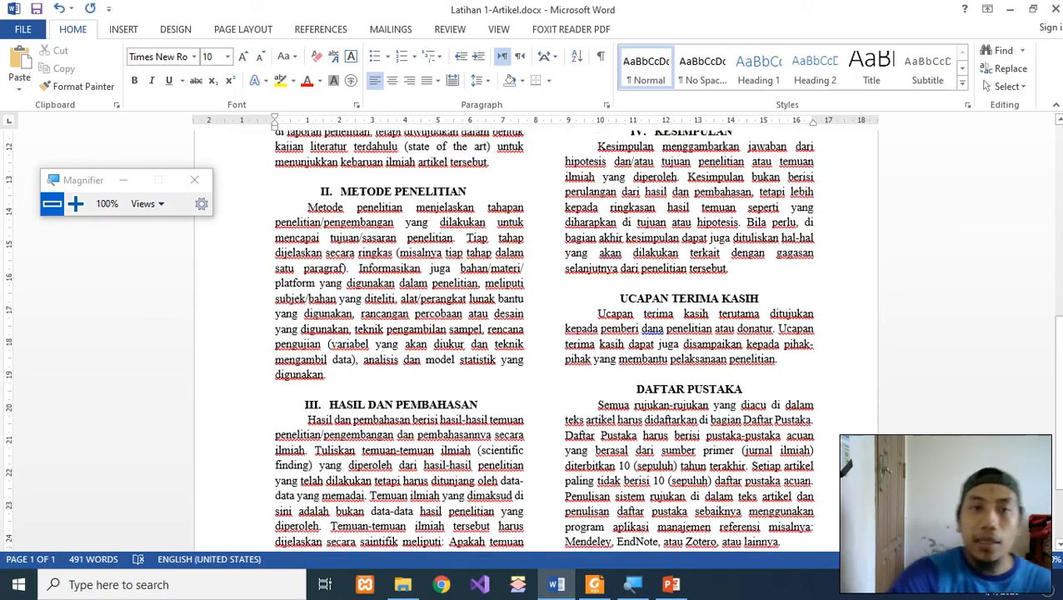
scroll(631, 407, up, 2)
scroll(630, 406, down, 4)
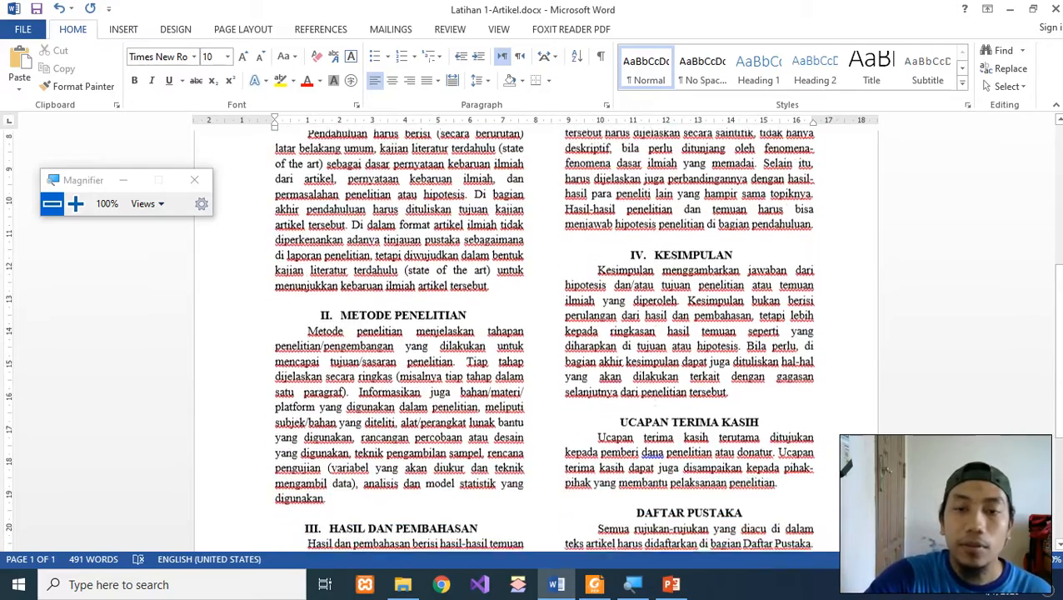
scroll(631, 406, down, 2)
scroll(630, 406, up, 9)
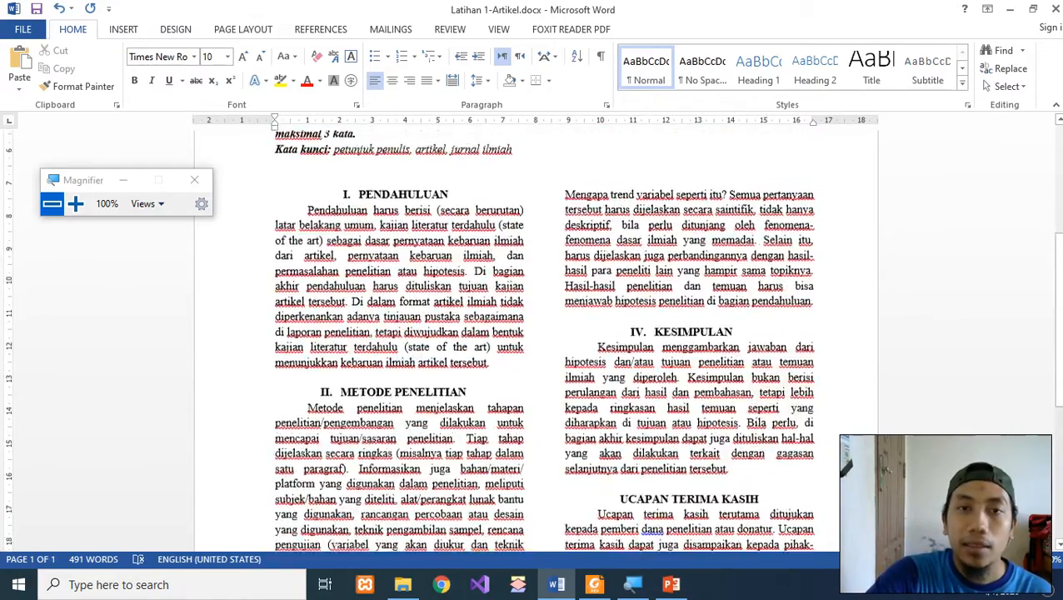
scroll(313, 320, up, 3)
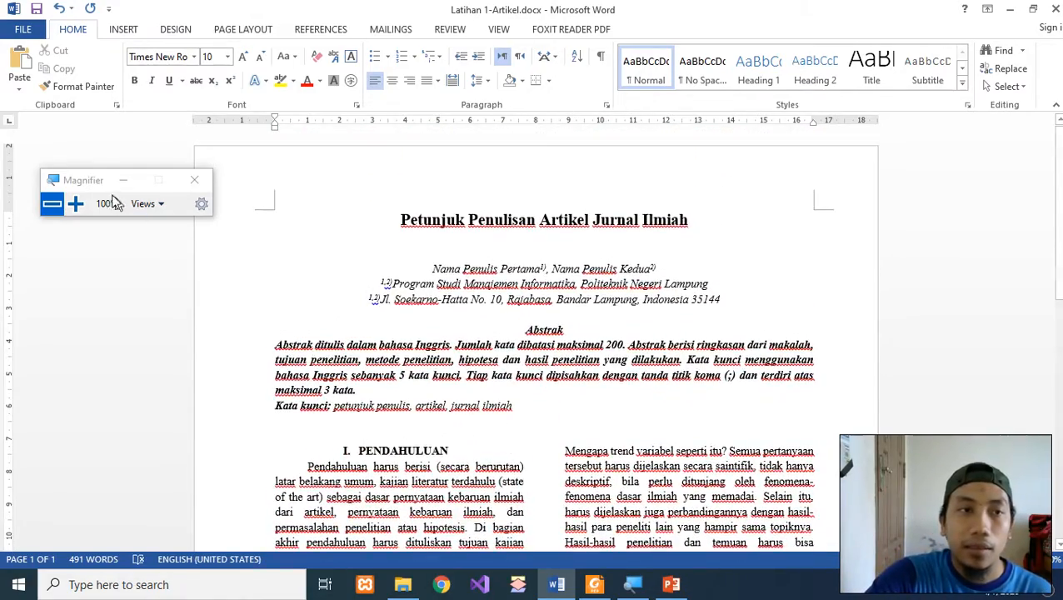
drag(84, 185, 902, 188)
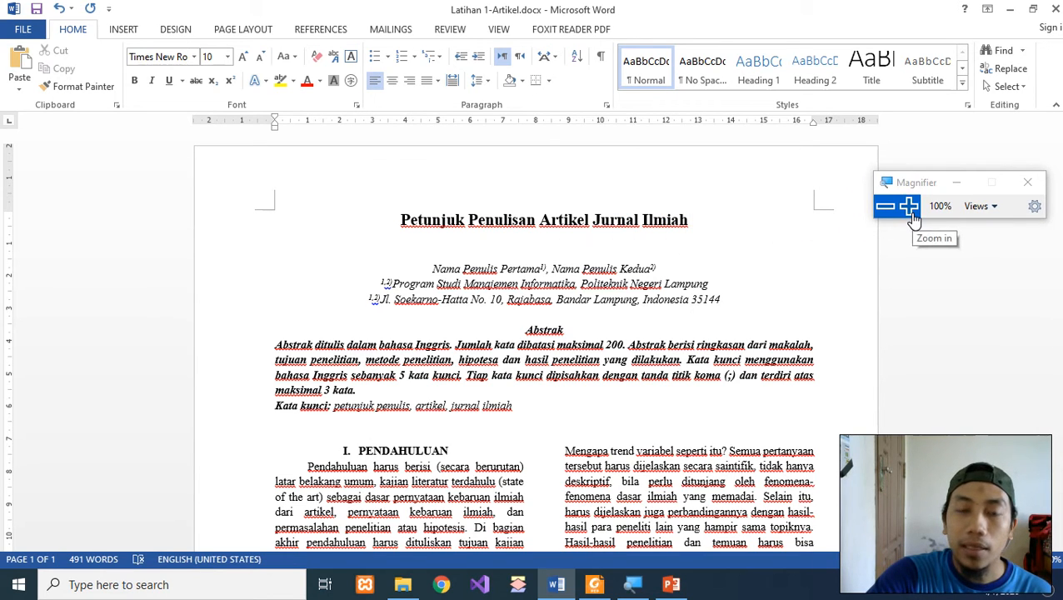
scroll(466, 275, down, 10)
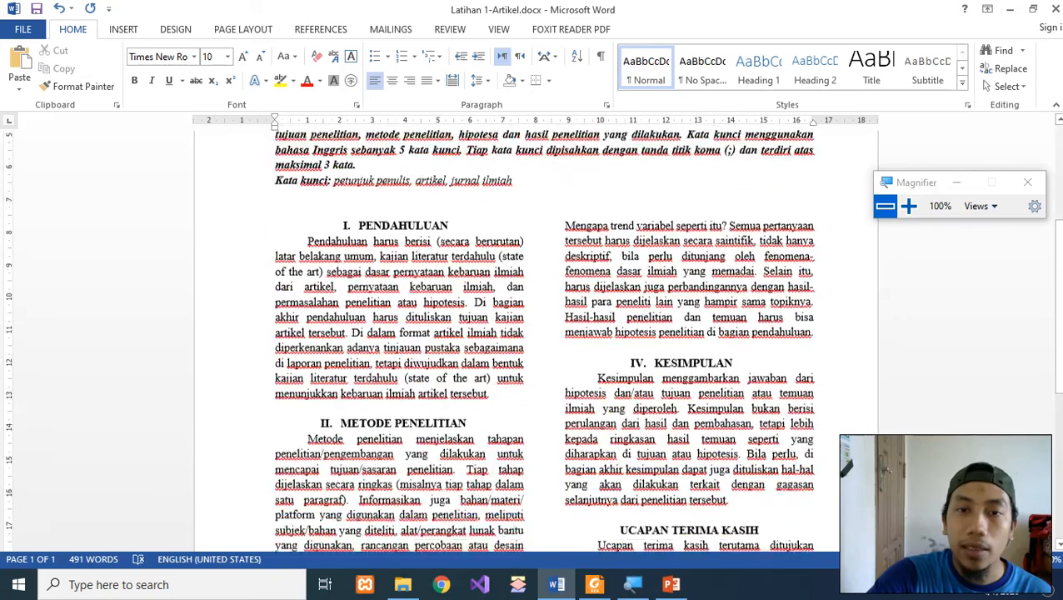
scroll(525, 334, down, 5)
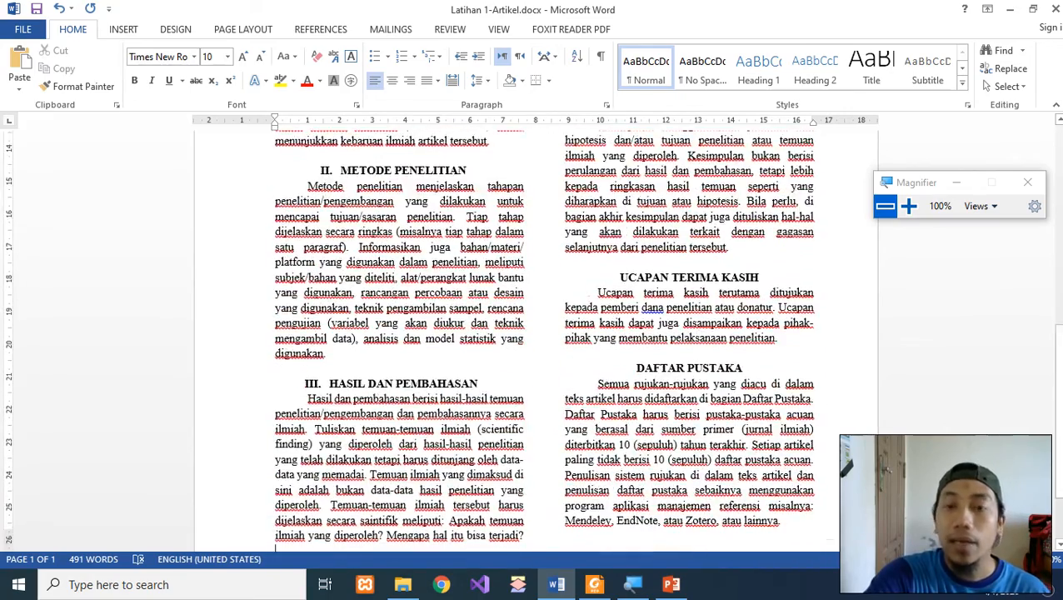
Return to the article's title, magnify the screen to 200%, and move the Magnifier window clear of the document and file commands
scroll(471, 298, up, 5)
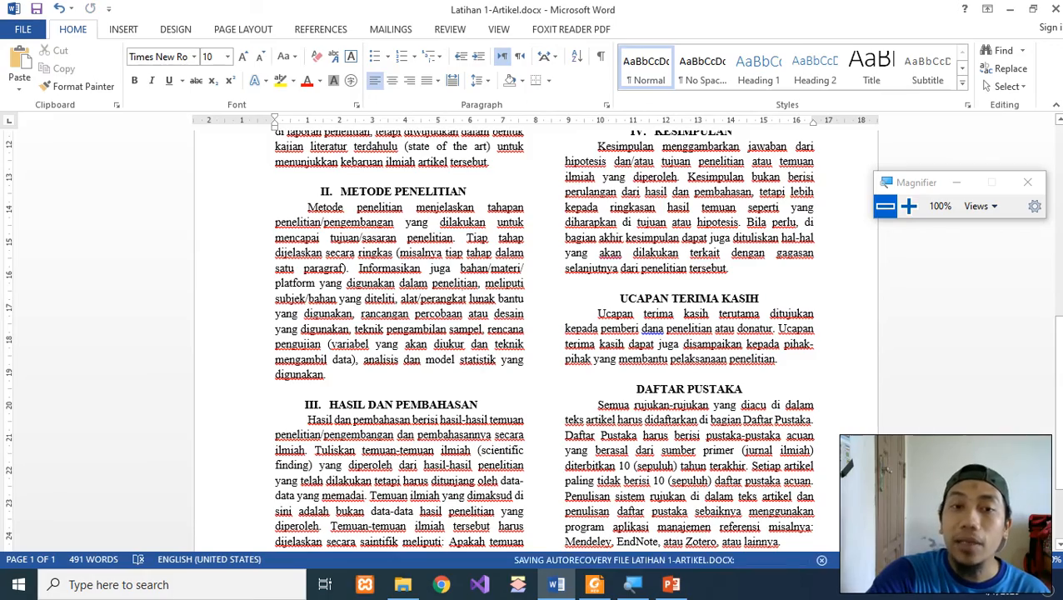
scroll(534, 341, up, 10)
scroll(534, 334, up, 4)
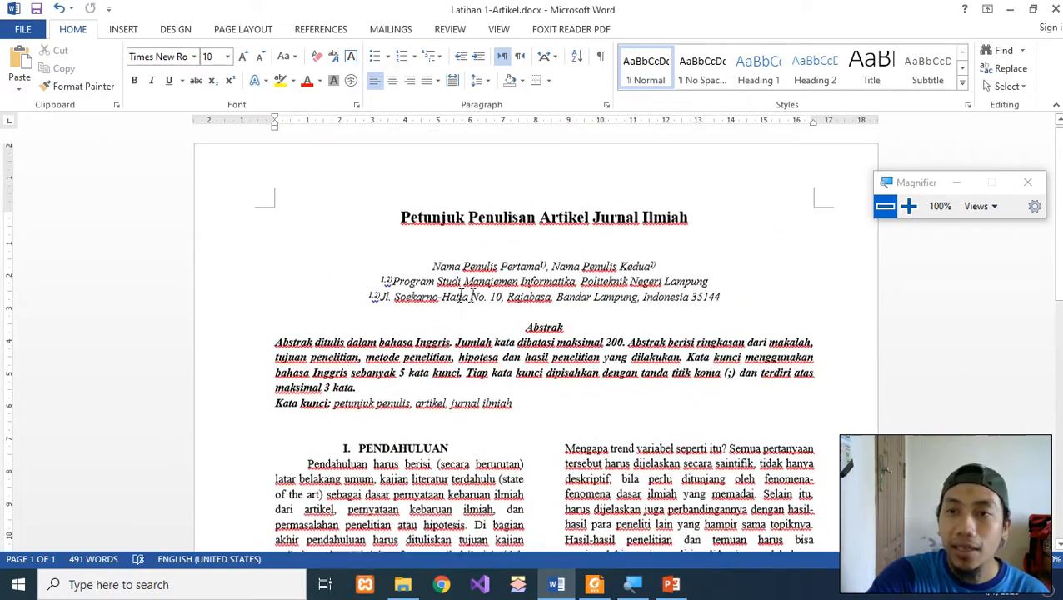
drag(913, 183, 65, 154)
click(66, 176)
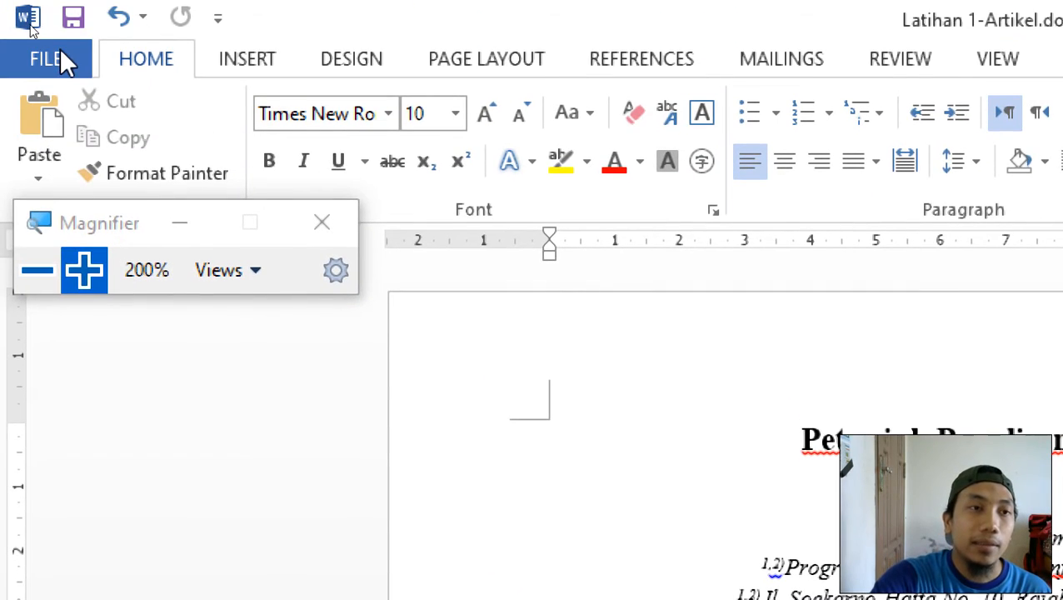
drag(78, 221, 577, 59)
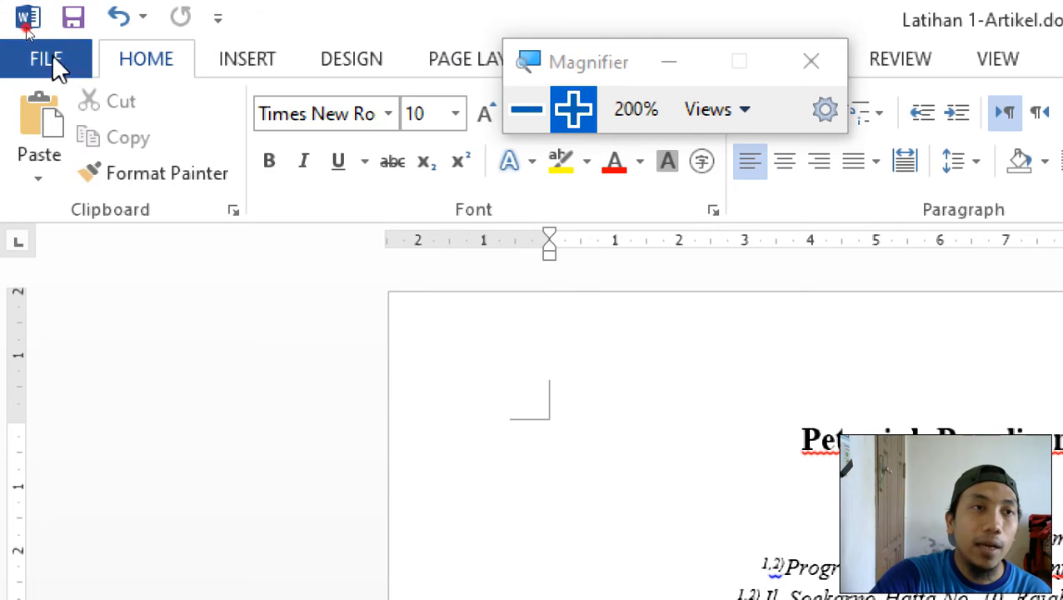
Set the proofing options to hide spelling errors and grammar errors in Latihan 1-Artikel.docx only
click(50, 64)
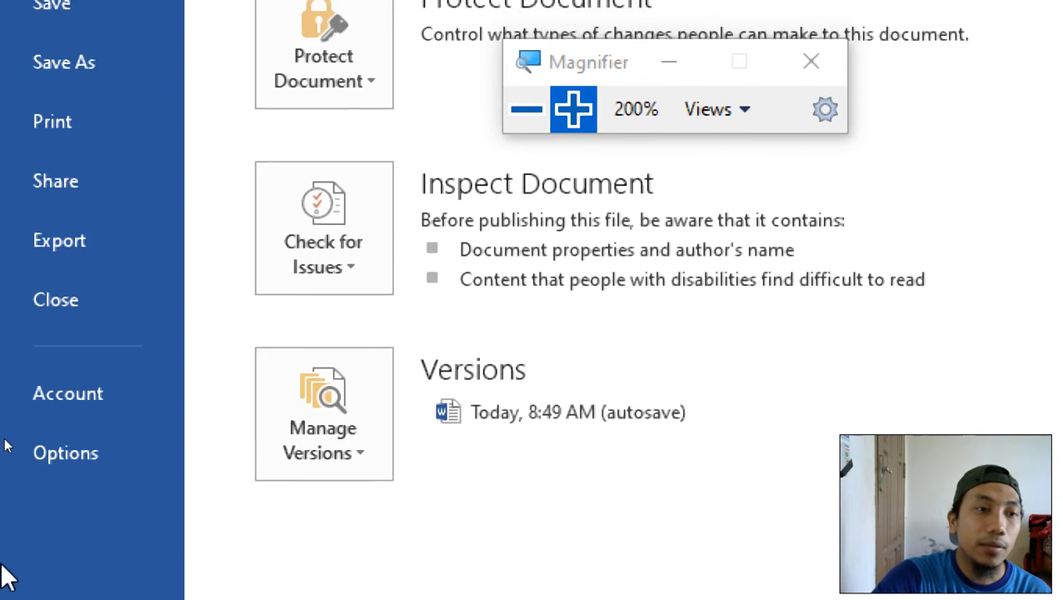
click(45, 457)
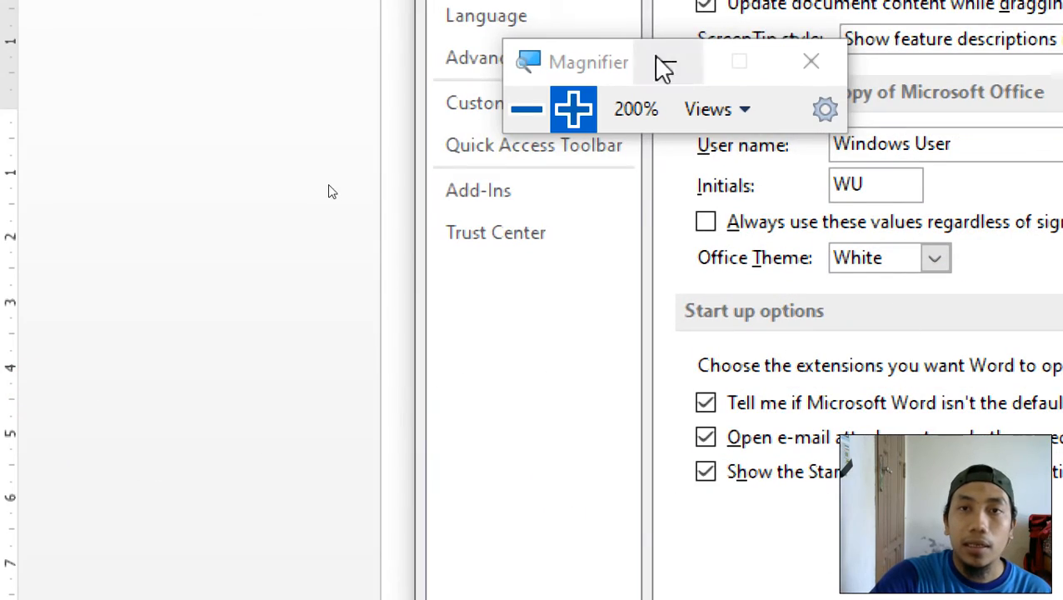
drag(593, 75, 100, 269)
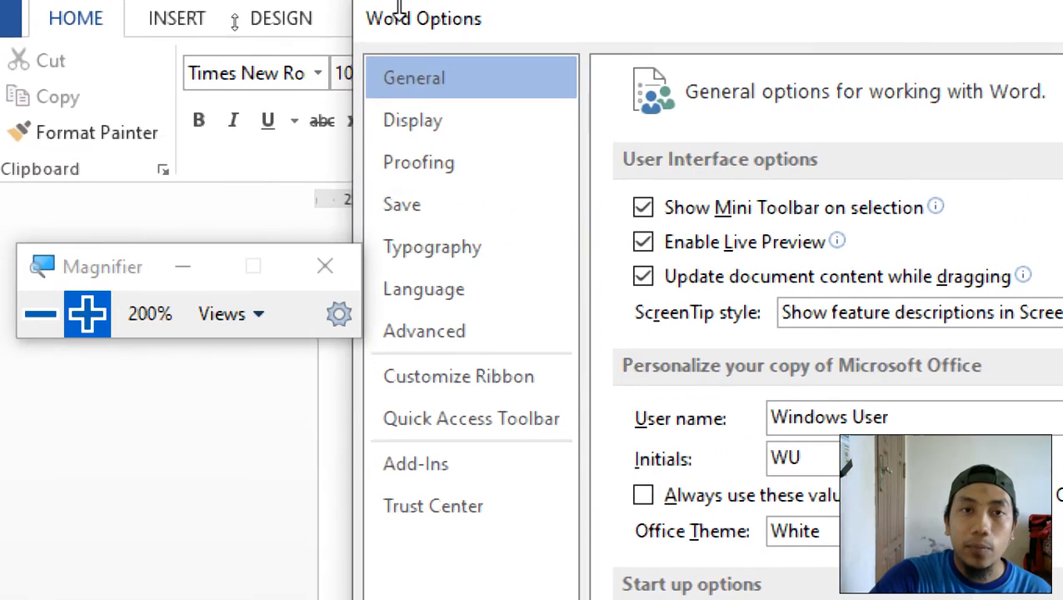
click(471, 83)
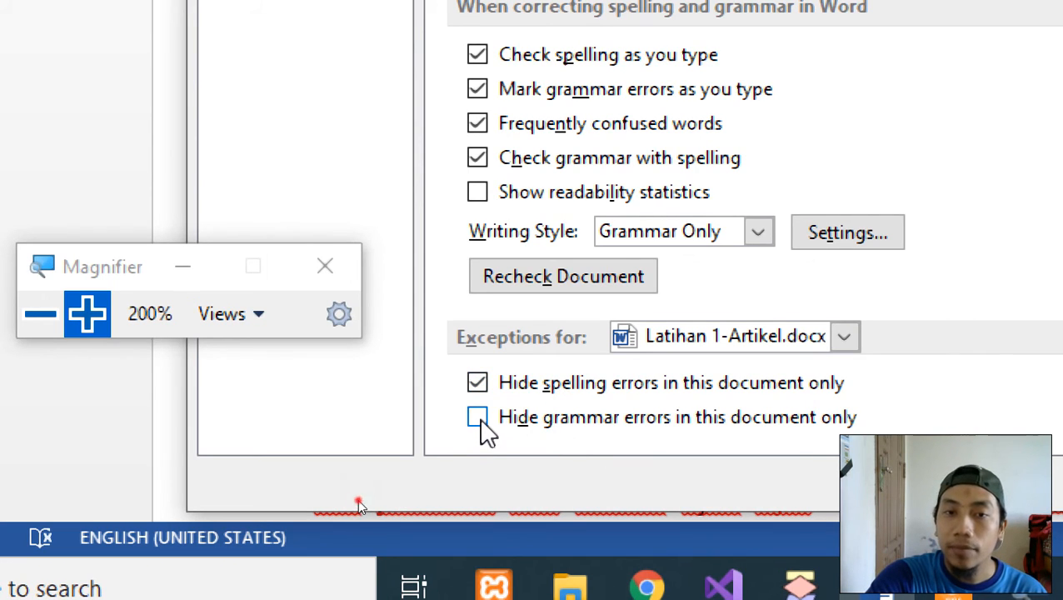
click(480, 420)
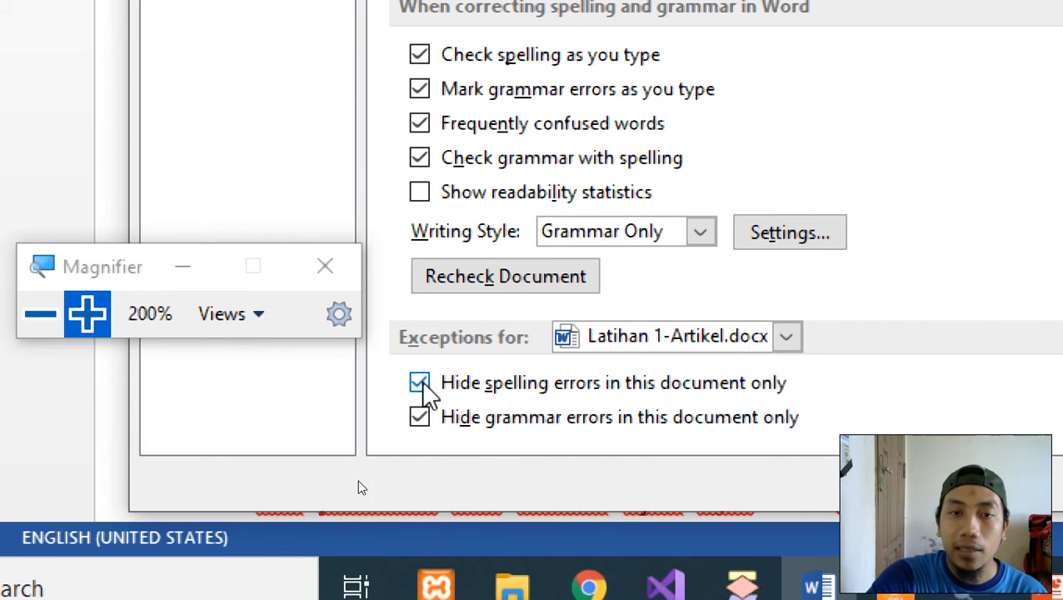
click(420, 382)
click(419, 418)
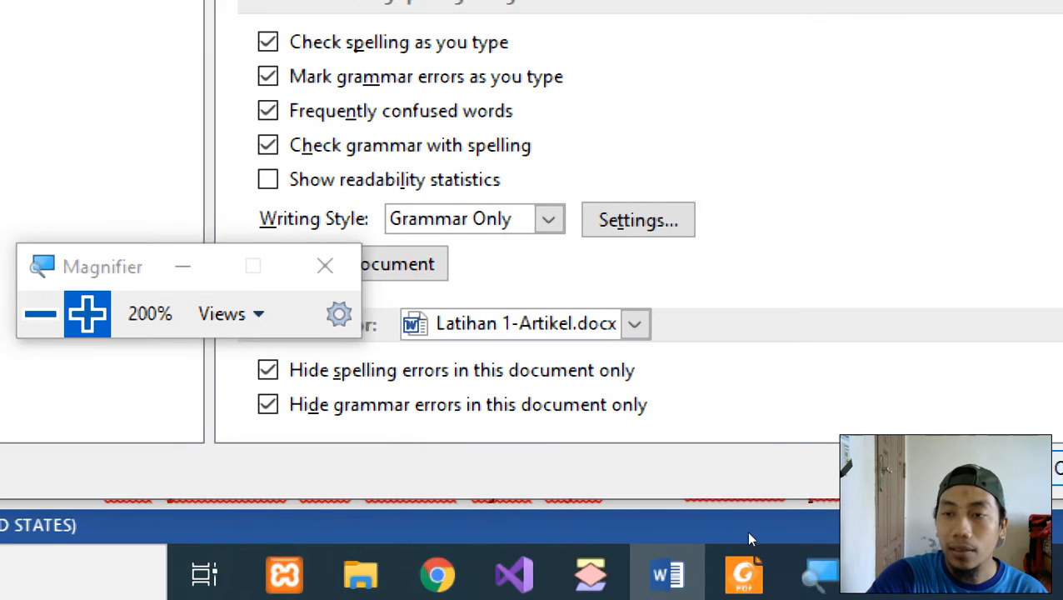
click(690, 466)
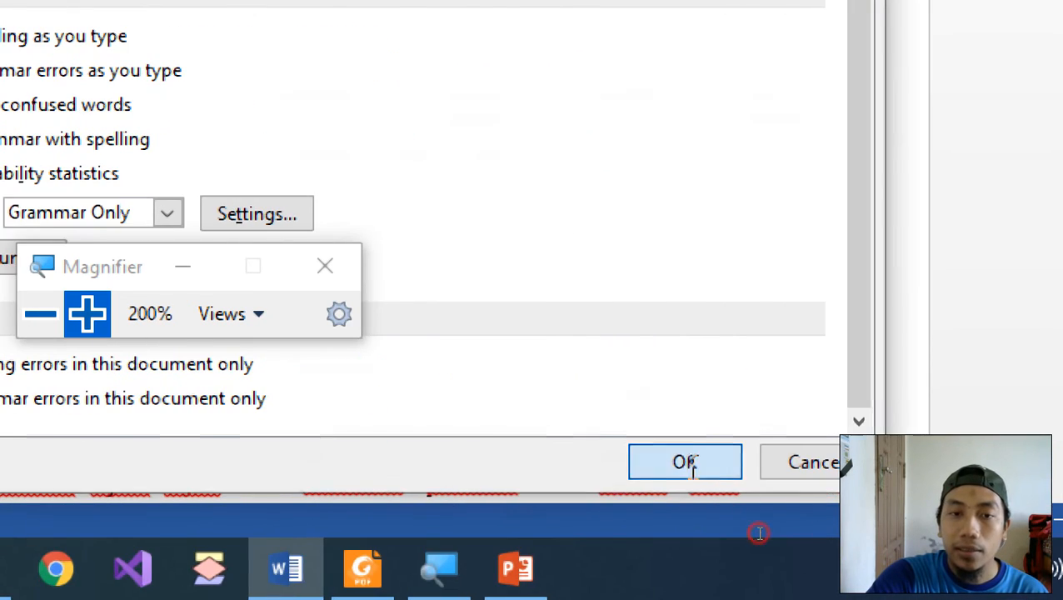
Return the Magnifier to 100%, place it beside the page, and examine the article from the title to "DAFTAR PUSTAKA"
click(40, 313)
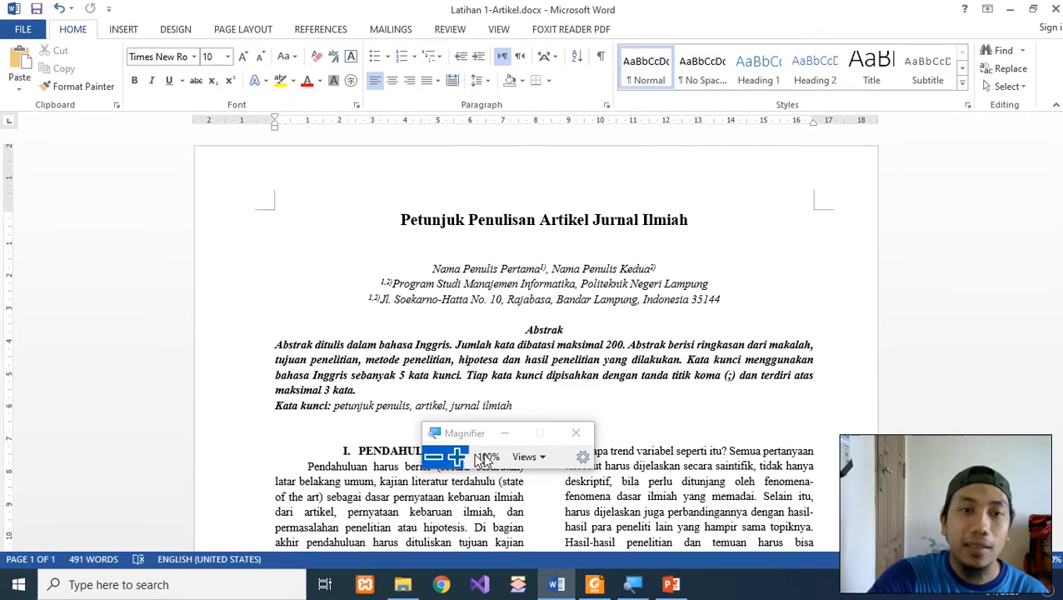
drag(486, 441, 93, 303)
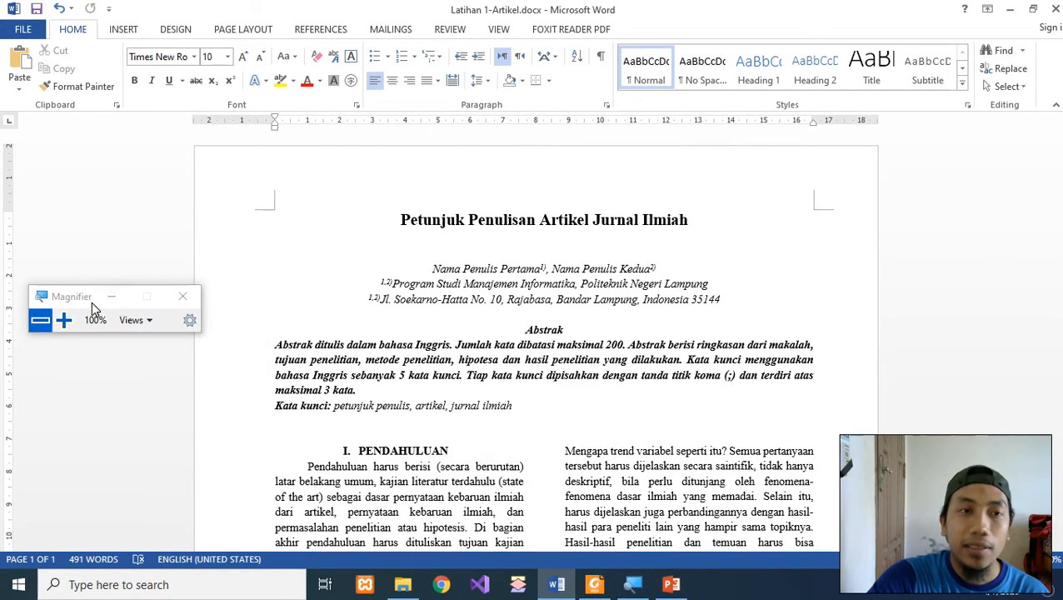
click(486, 328)
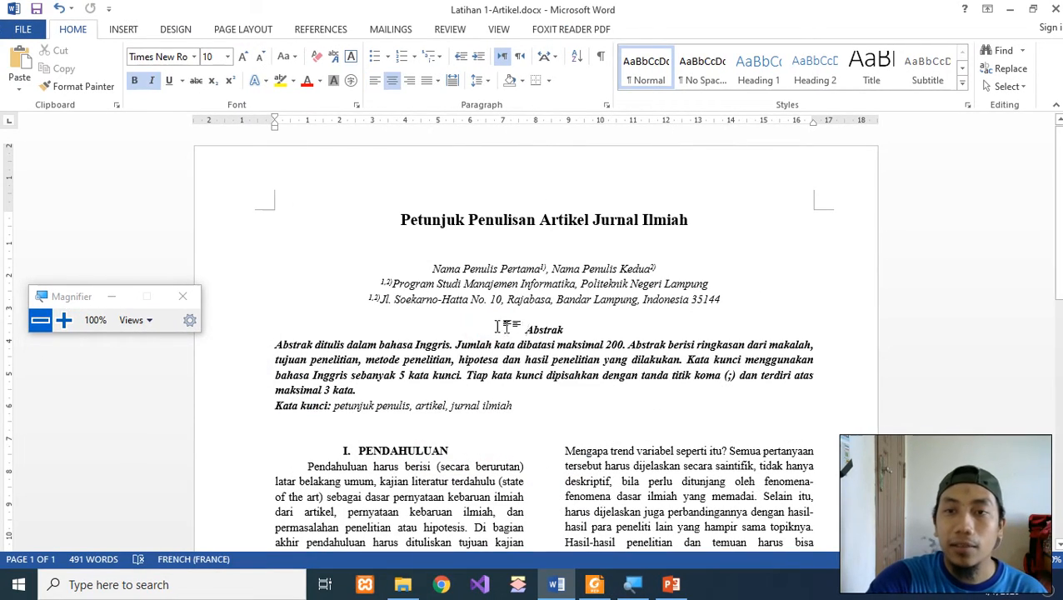
scroll(505, 299, down, 1)
scroll(505, 299, up, 1)
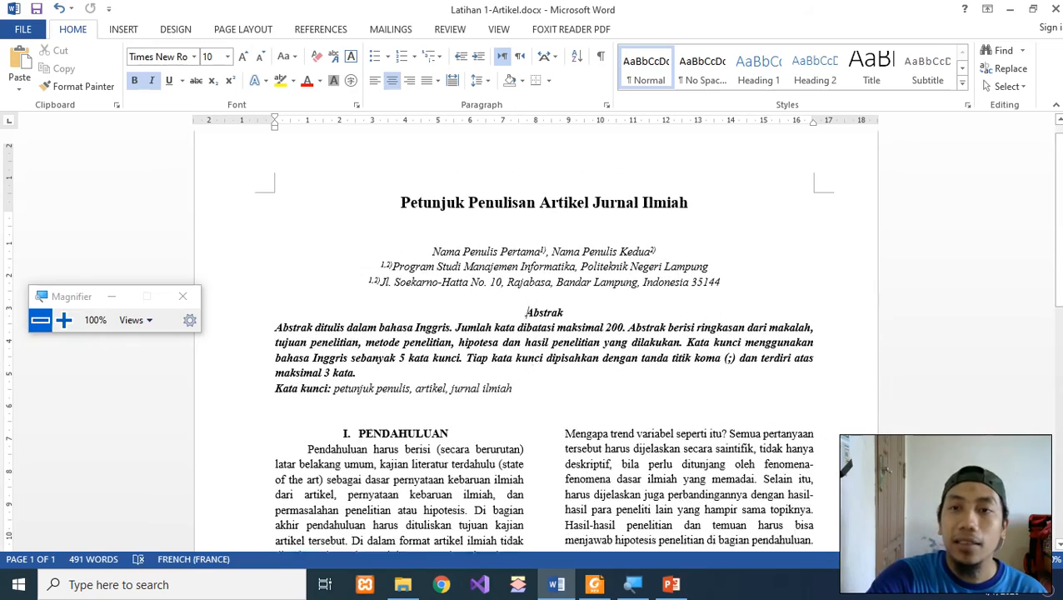
click(422, 224)
scroll(422, 224, down, 15)
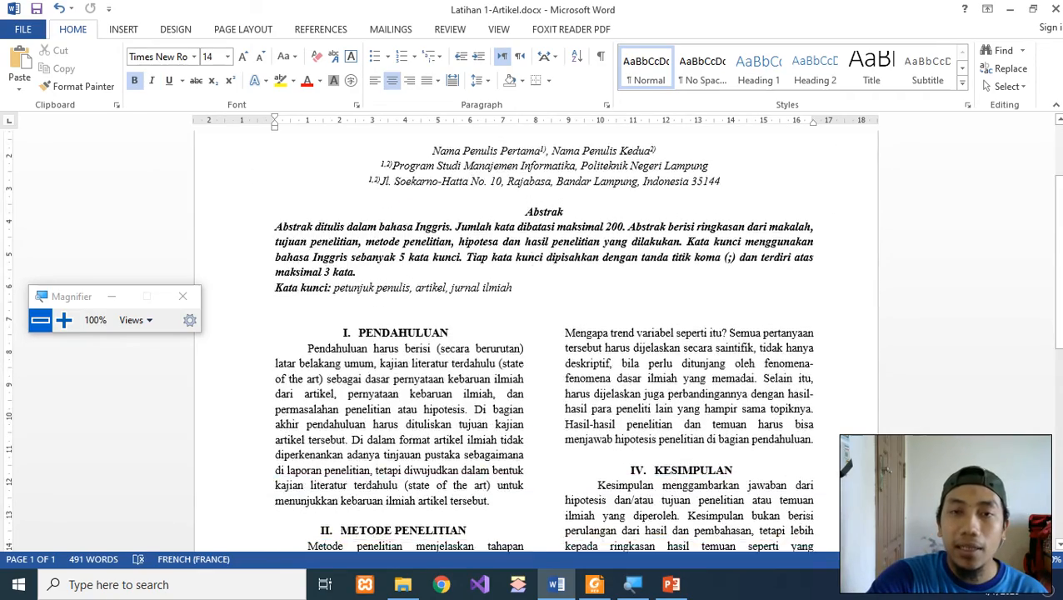
scroll(532, 360, down, 3)
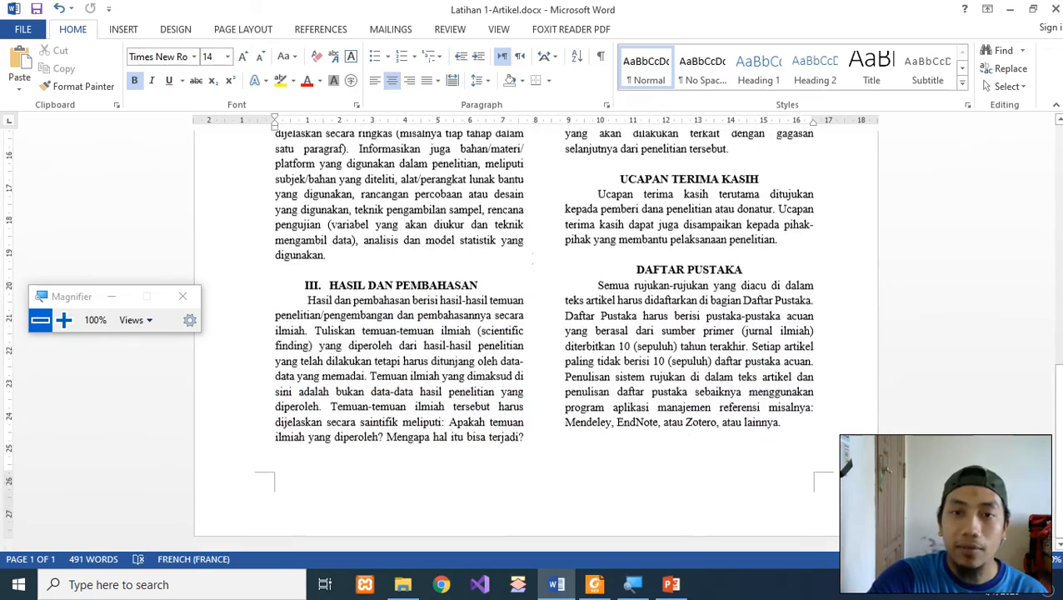
scroll(533, 360, up, 10)
scroll(468, 316, up, 4)
click(469, 317)
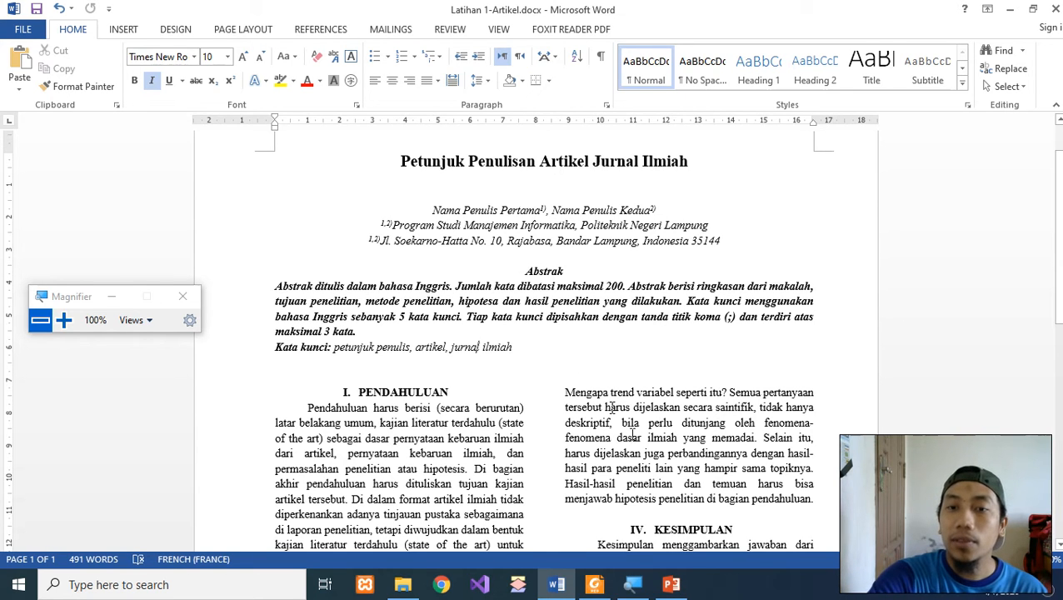
scroll(478, 347, up, 2)
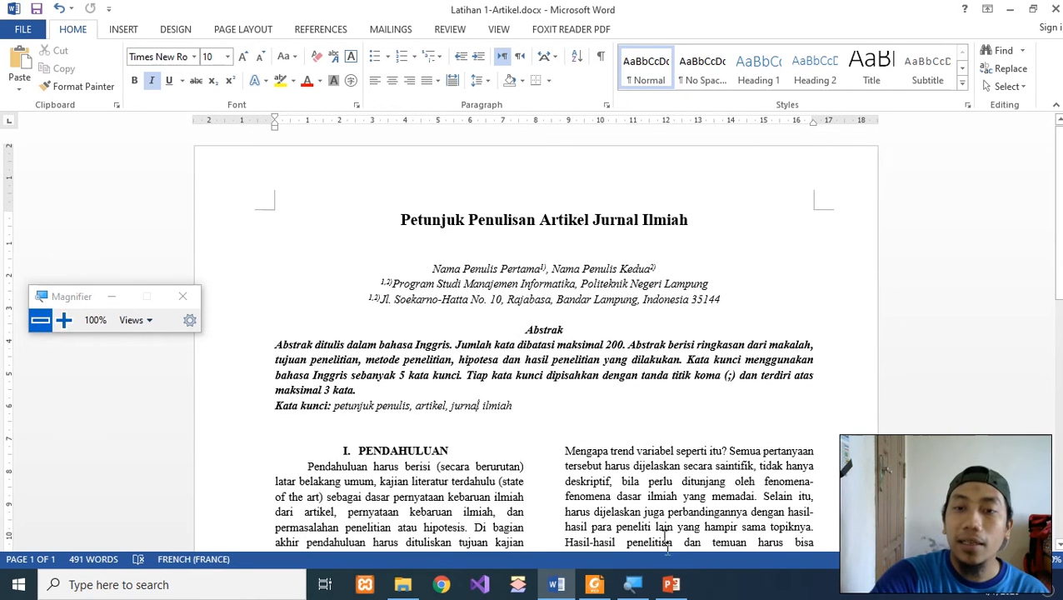
Switch to the PowerPoint presentation, minimize the Magnifier window, and start the slide show from slide 2, "Piranti Lunak Pengolah Kata"
click(672, 585)
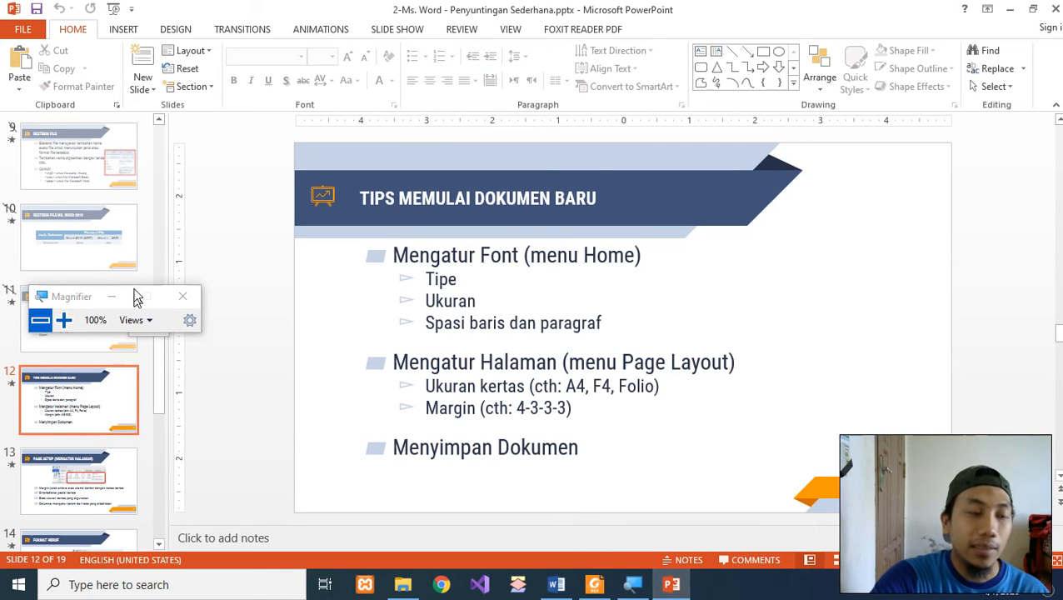
scroll(103, 265, up, 10)
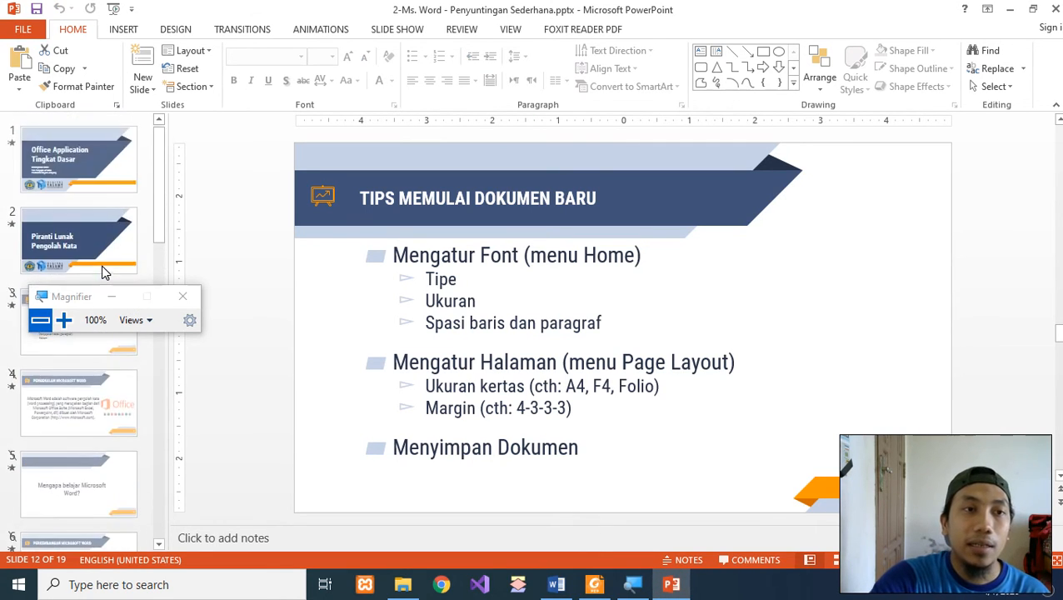
click(102, 265)
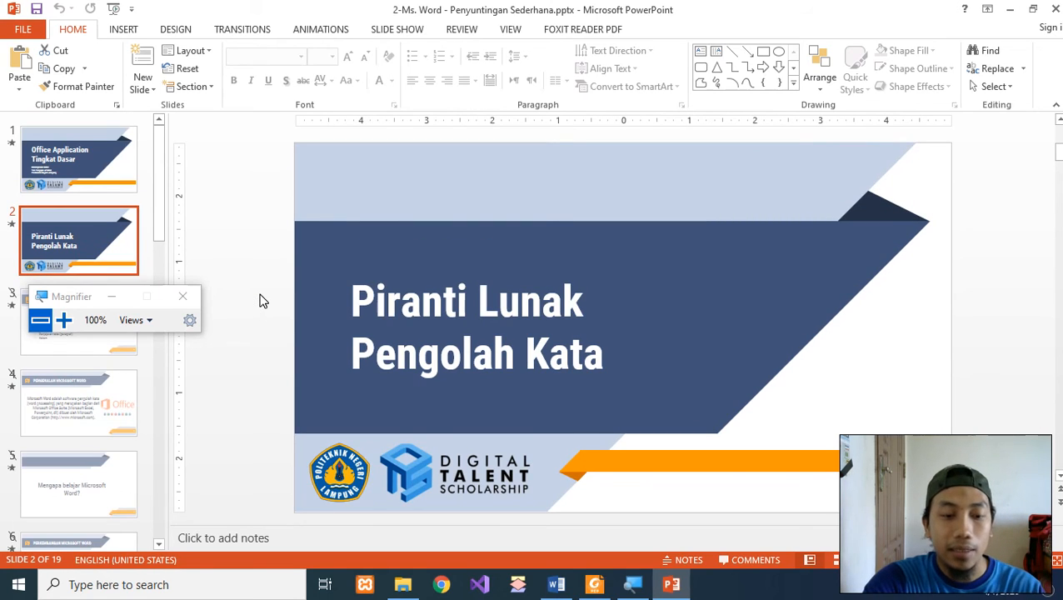
click(118, 298)
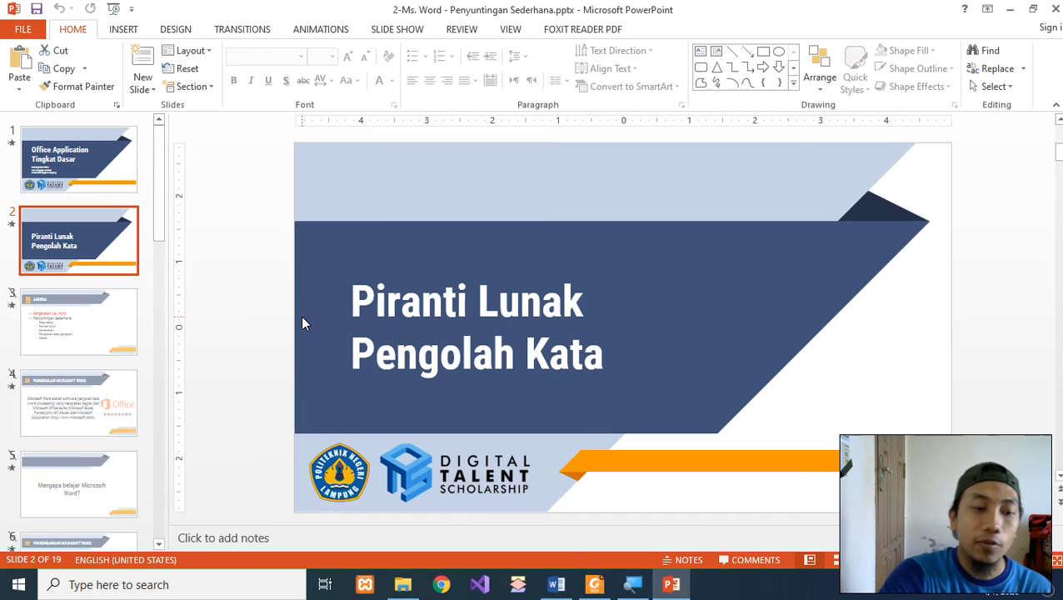
key(shift+F5)
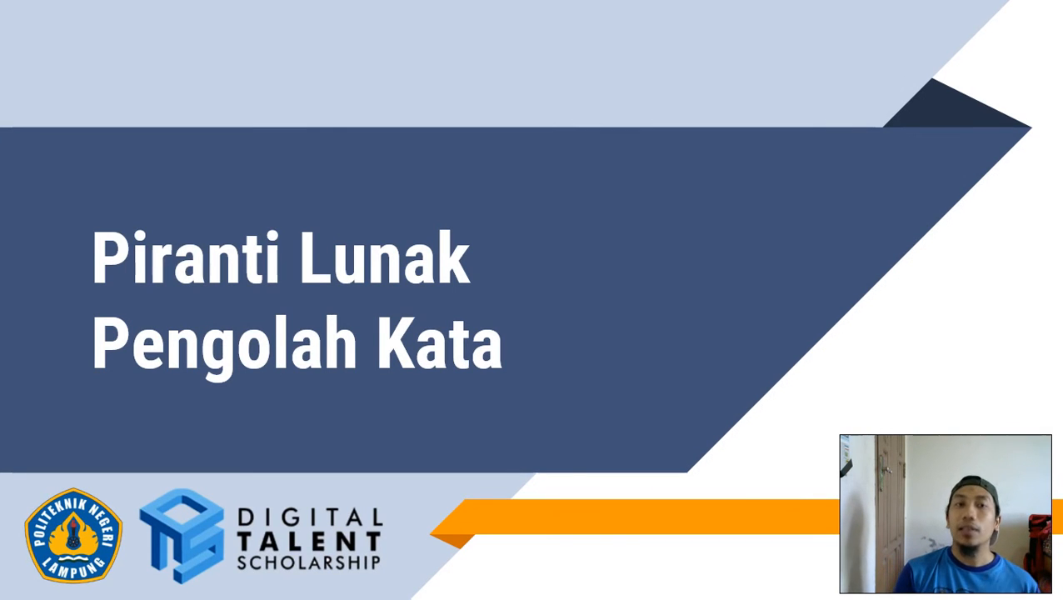